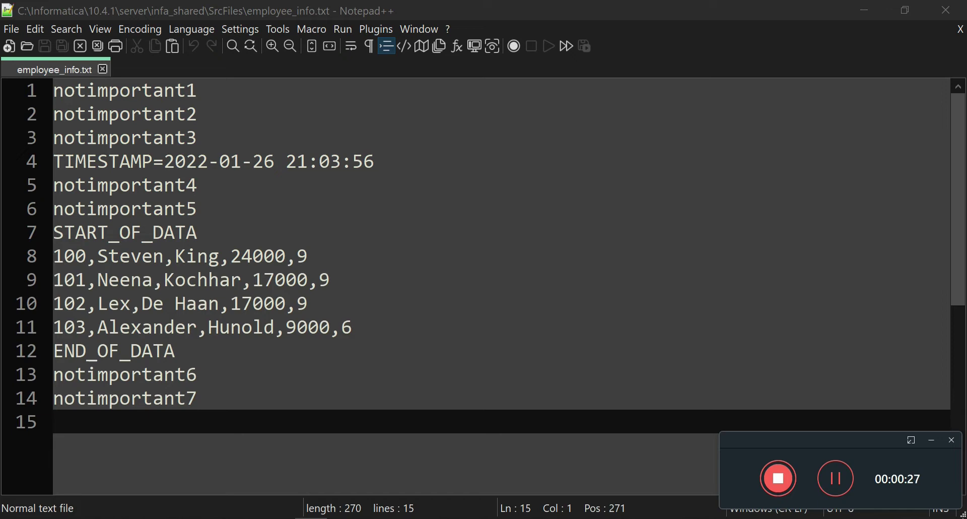
Highlight the START_OF_DATA header, END_OF_DATA footer and the four employee rows on lines 8–11.
left_click_drag(177, 351, 70, 241)
double_click(70, 240)
left_click_drag(56, 351, 177, 354)
left_click_drag(373, 327, 33, 268)
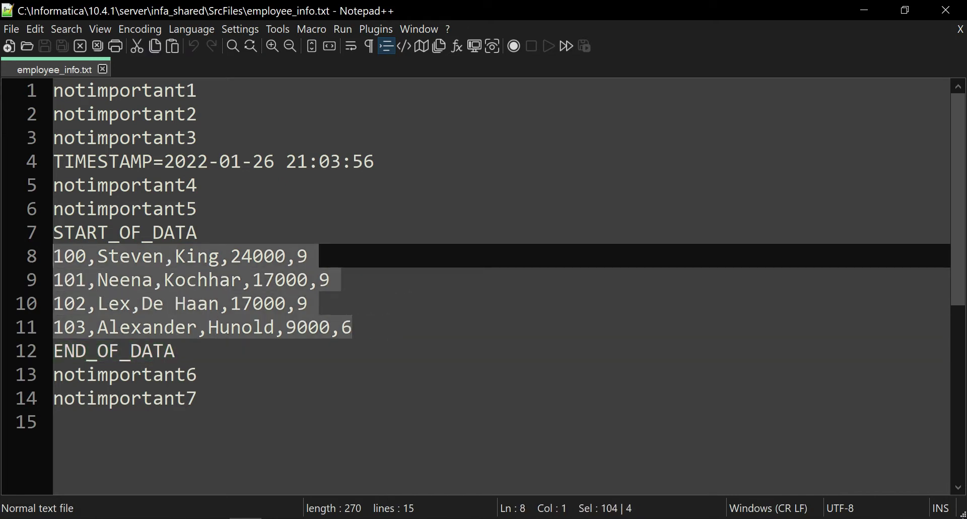
left_click_drag(367, 328, 52, 257)
Select the START_OF_DATA line and extend the selection over the data rows down to END_OF_DATA.
left_click(201, 209)
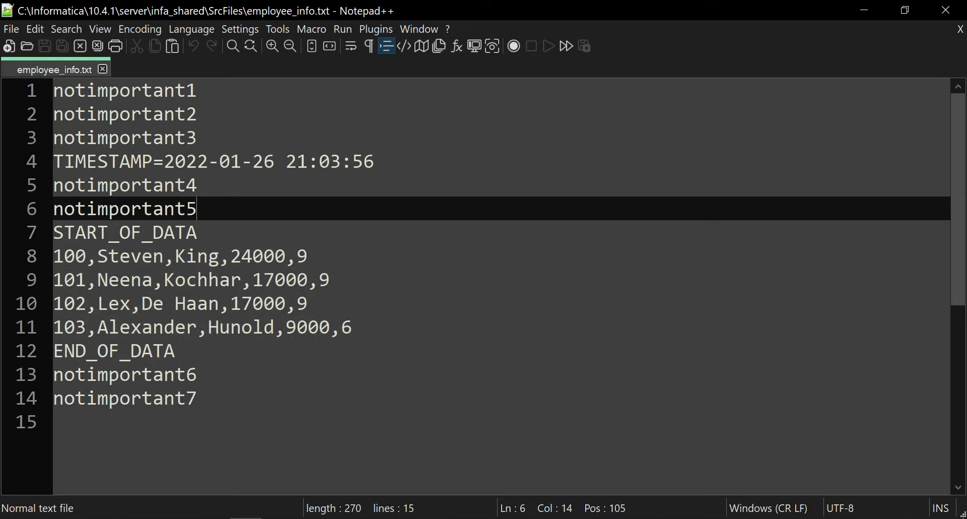
left_click_drag(54, 232, 198, 232)
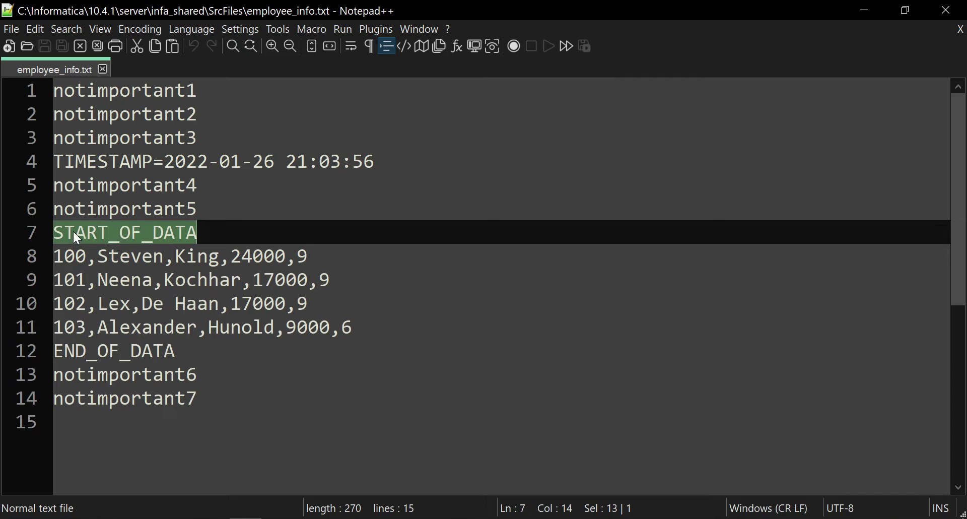
key("Down")
key("Home")
key("shift+Down")
key("shift+End")
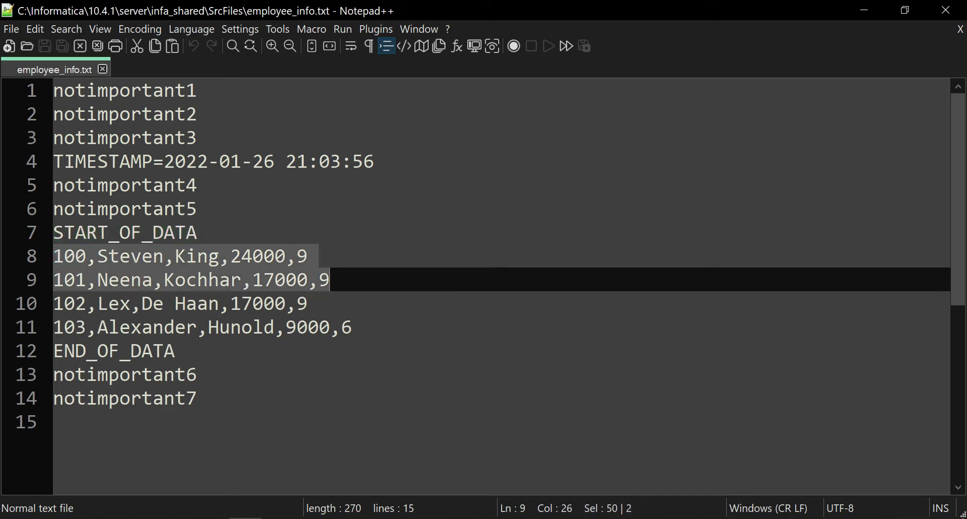
key("shift+Down")
key("shift+Down")
key("shift+End")
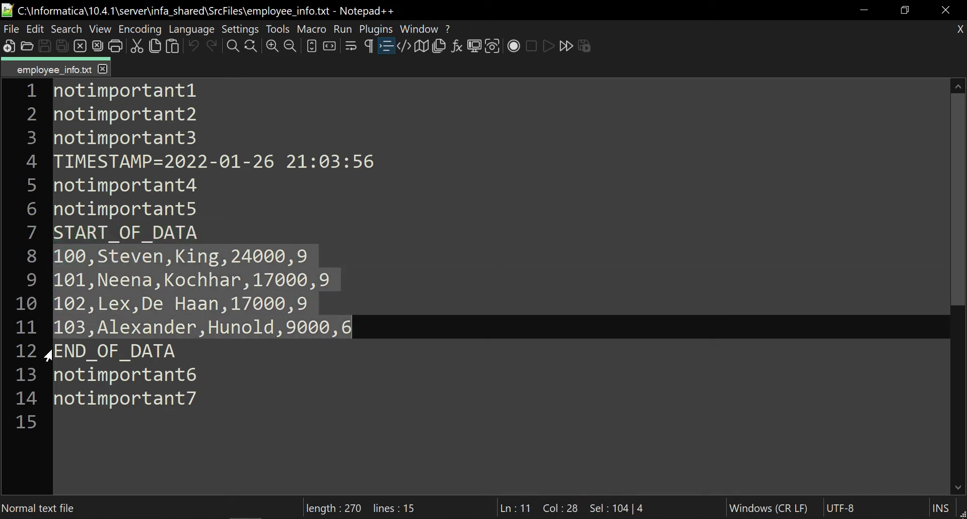
key("Down")
key("Home")
key("shift+End")
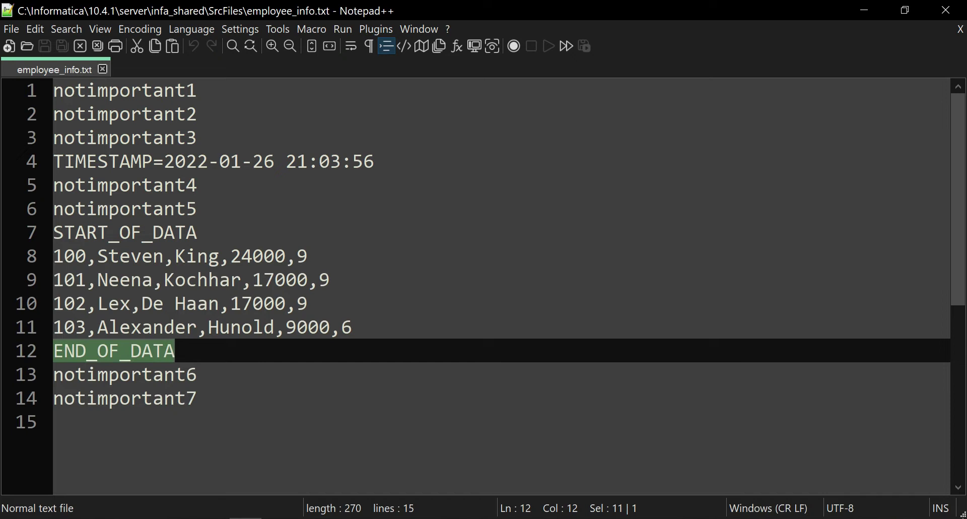
left_click(185, 421)
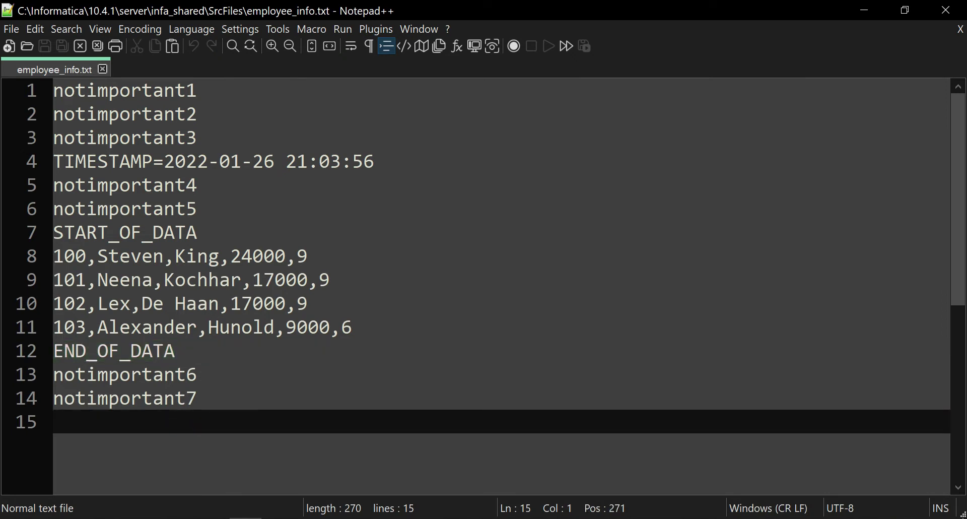
Re-highlight the START_OF_DATA header, data rows 8–11 and the END_OF_DATA footer.
left_click_drag(199, 232, 53, 232)
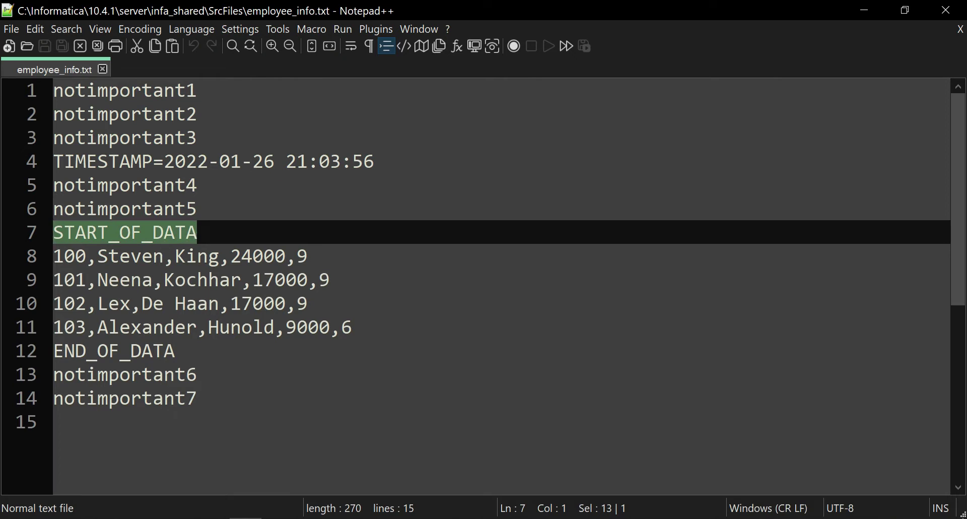
left_click(368, 252)
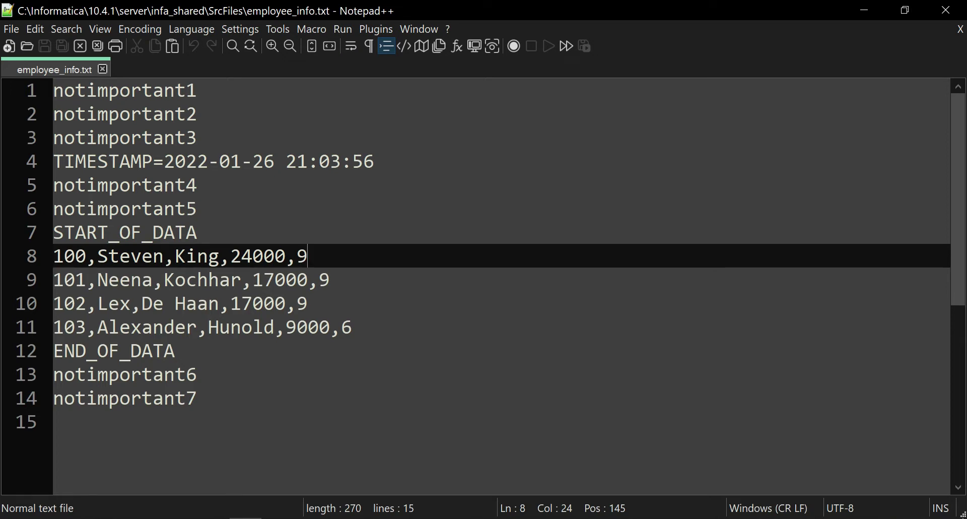
left_click_drag(352, 253, 353, 328)
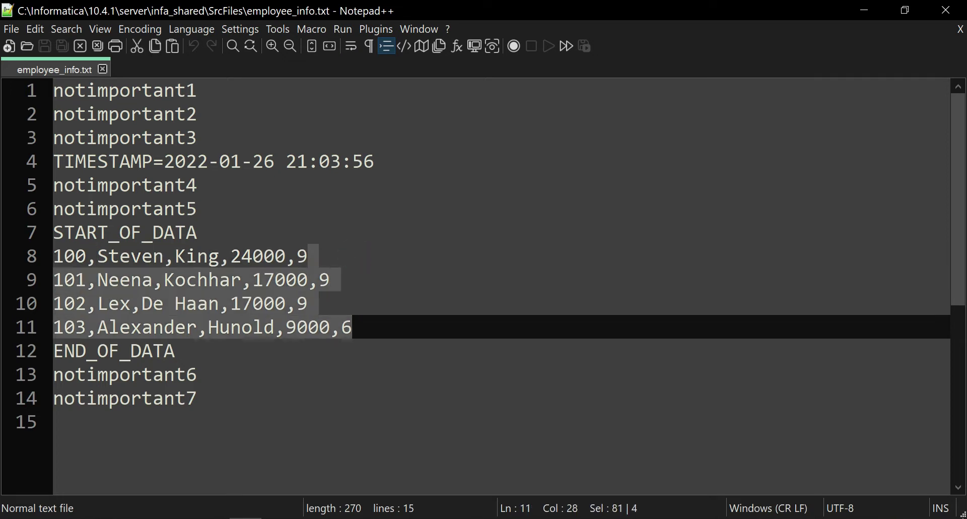
double_click(162, 351)
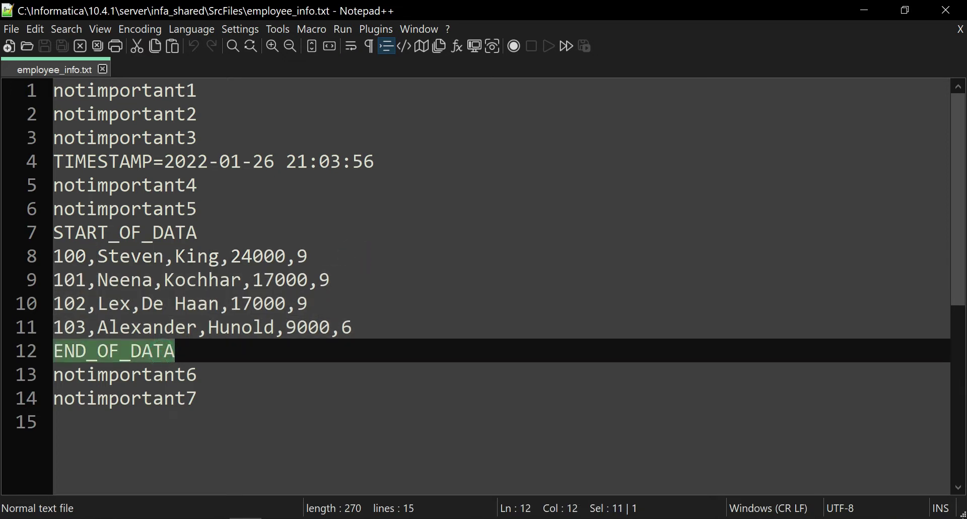
left_click(384, 332)
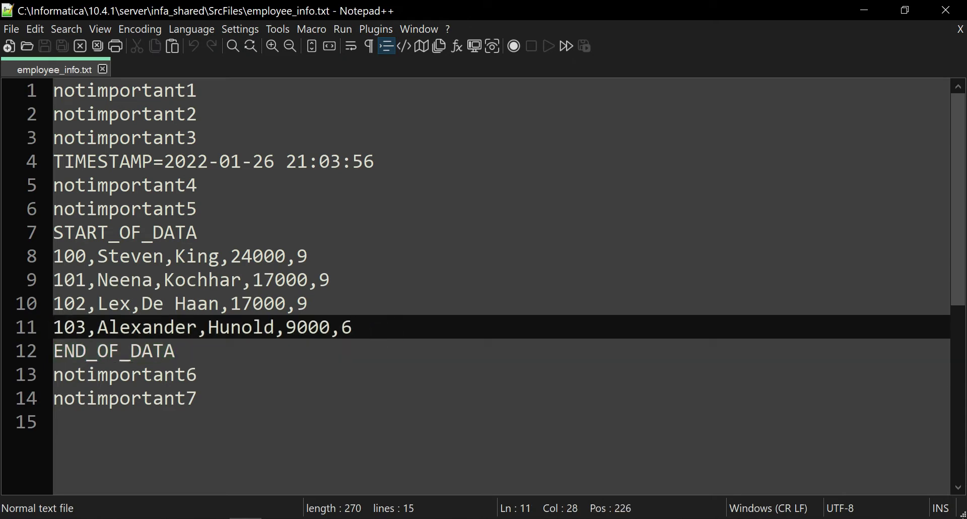
left_click_drag(197, 328, 55, 234)
left_click(230, 279)
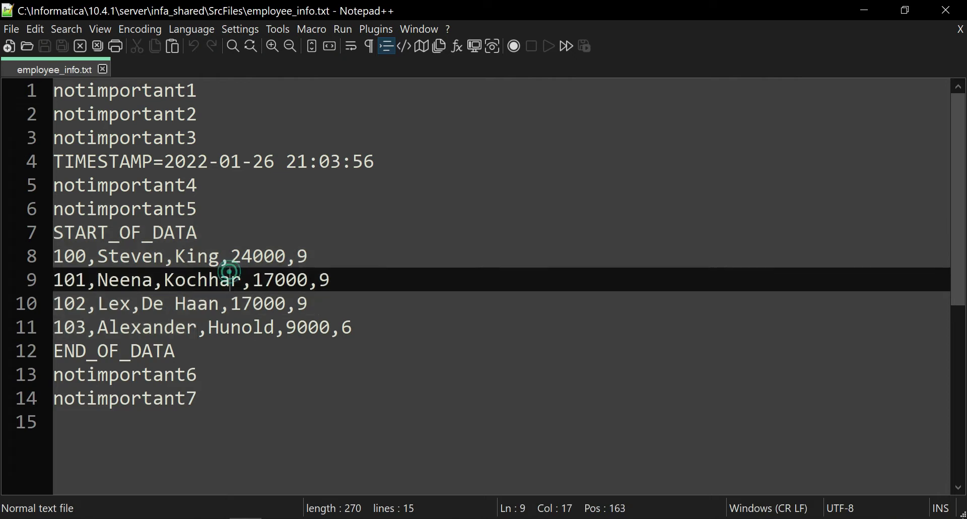
left_click_drag(375, 328, 54, 257)
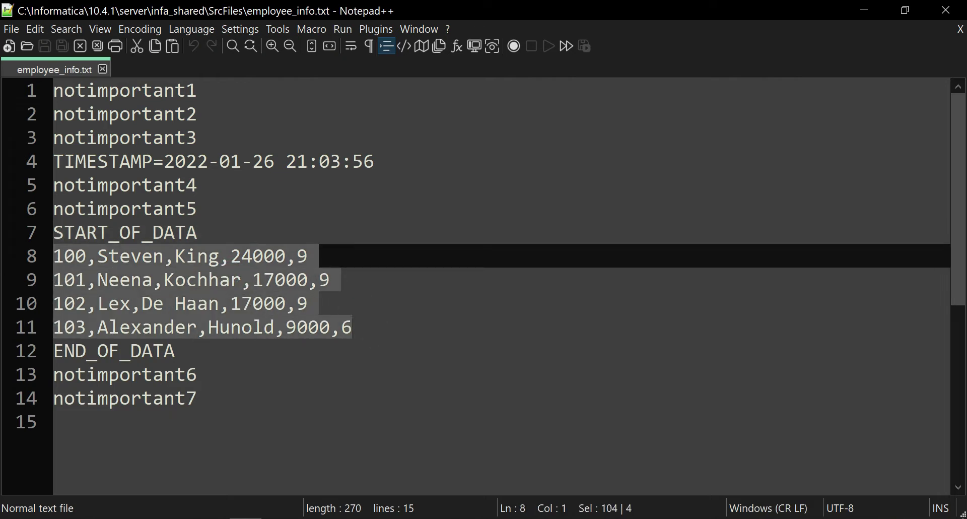
left_click(130, 282)
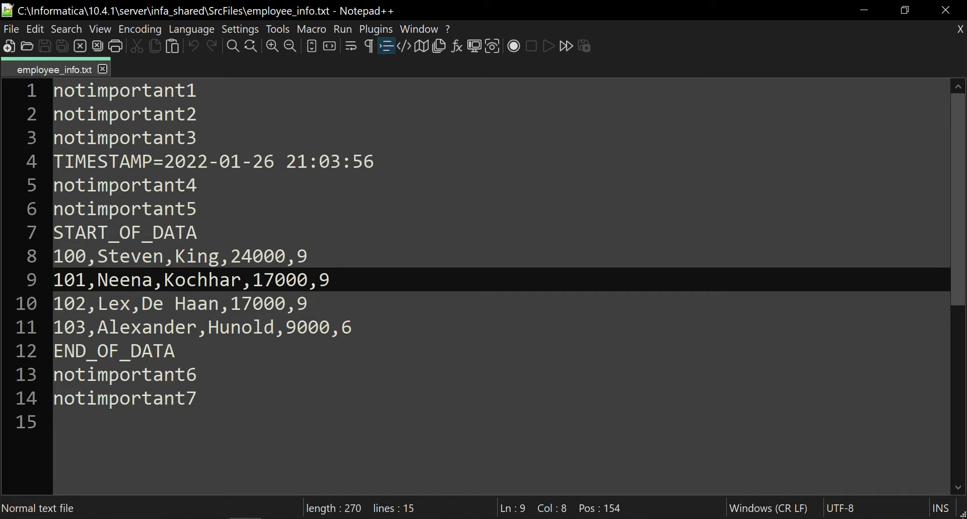
Mark the notimportant1 and notimportant2 lines, then the seven lines before the data.
left_click_drag(199, 92, 53, 91)
left_click_drag(198, 115, 53, 115)
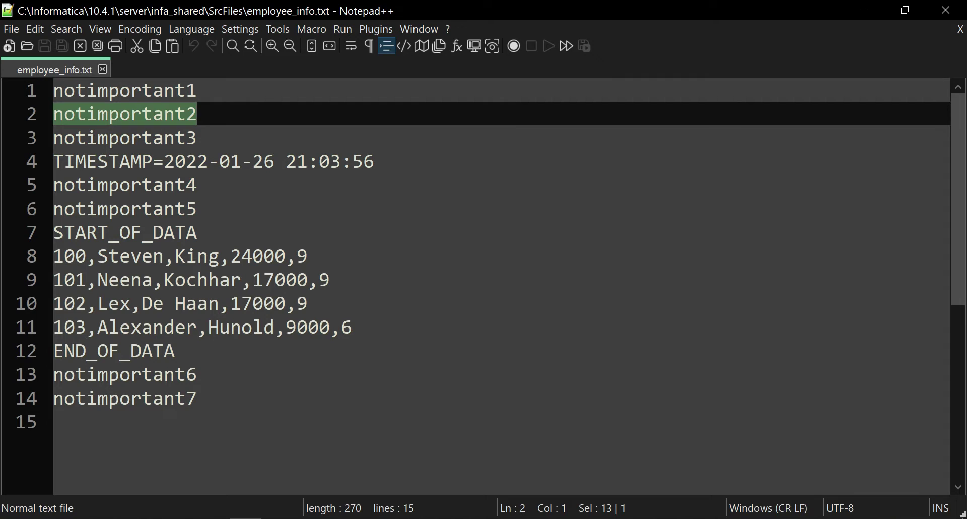
double_click(91, 256)
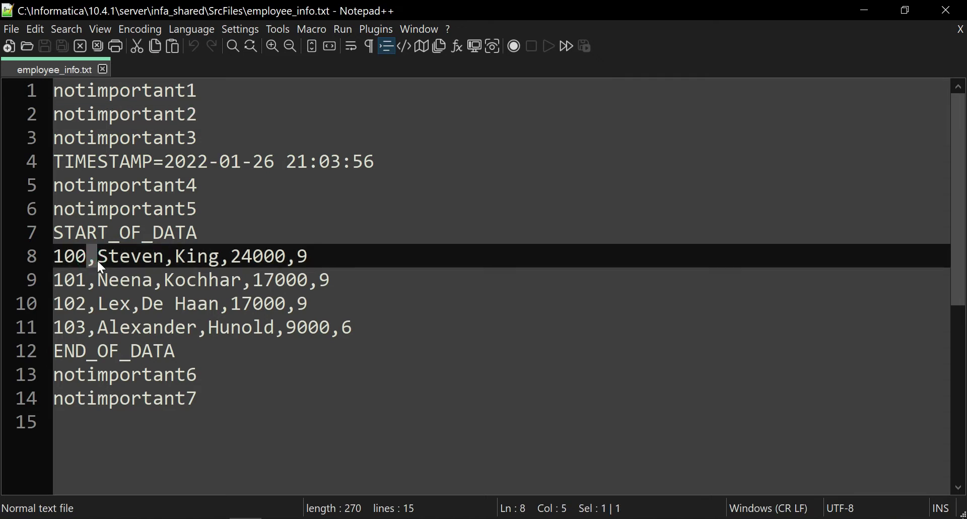
left_click_drag(199, 232, 54, 91)
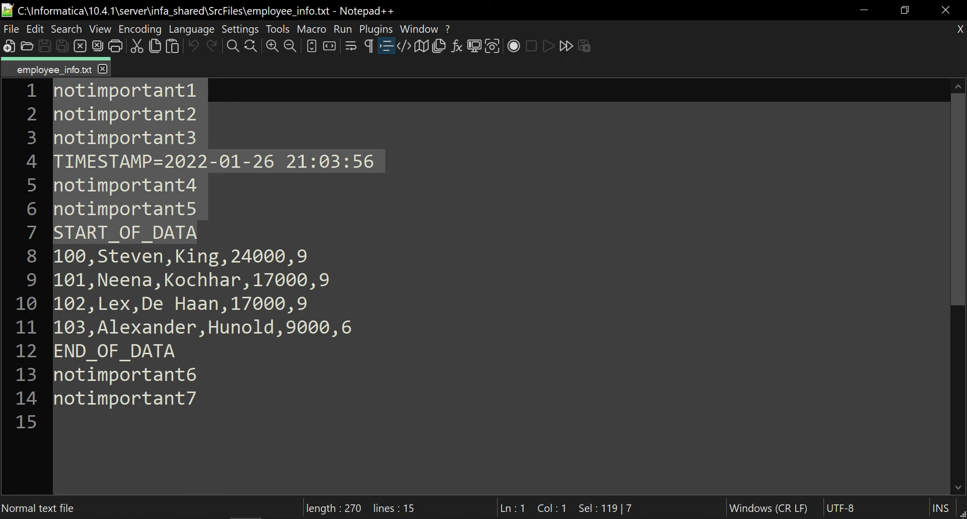
left_click(96, 257)
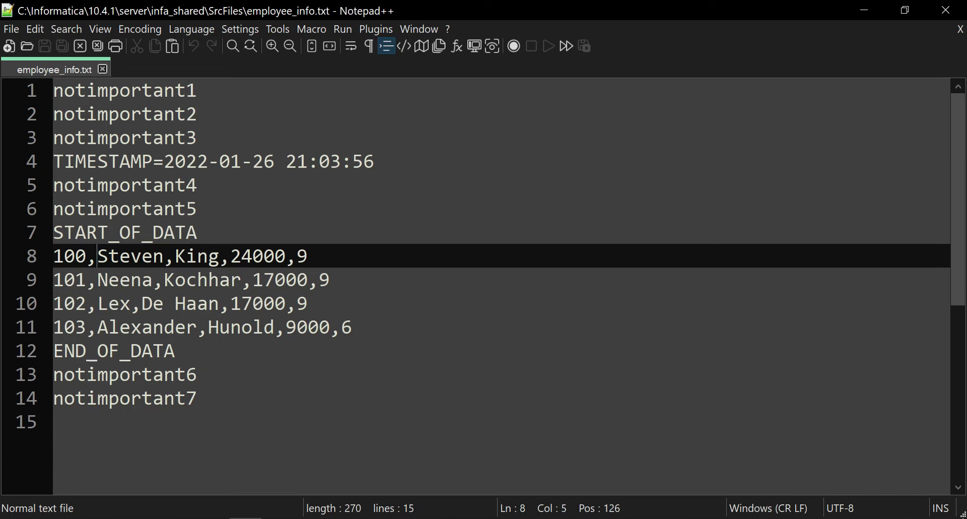
Select header lines 1–7 to skip, then switch to PowerCenter Designer.
left_click(207, 87)
left_click(210, 116)
left_click(212, 135)
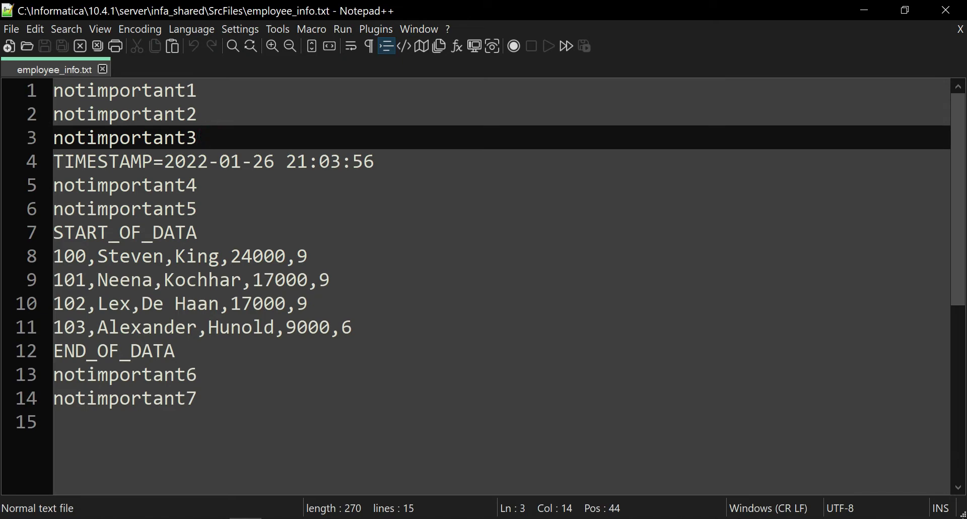
left_click_drag(207, 90, 208, 232)
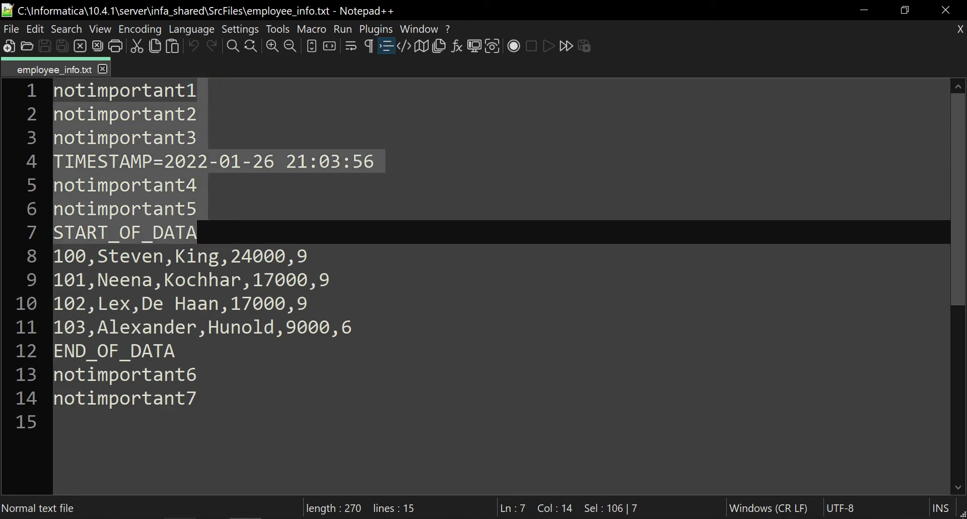
left_click(189, 517)
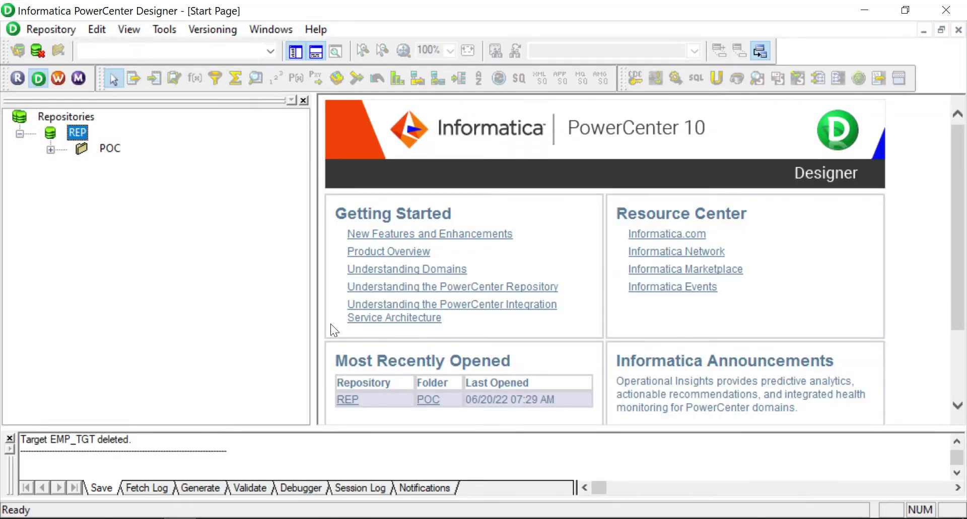
In the POC folder's Source Analyzer, create an empty Flat File source named employee_info.
left_click(427, 399)
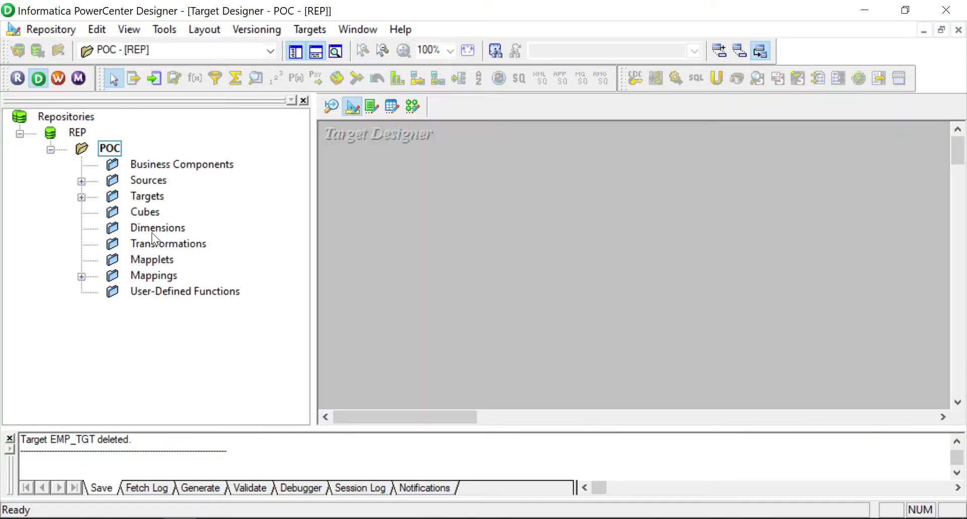
left_click(331, 105)
left_click(309, 28)
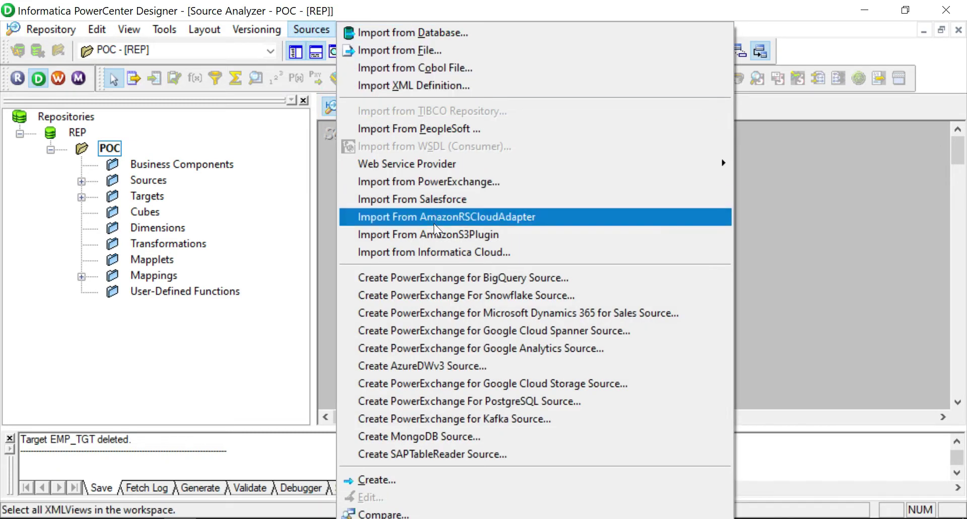
left_click(432, 481)
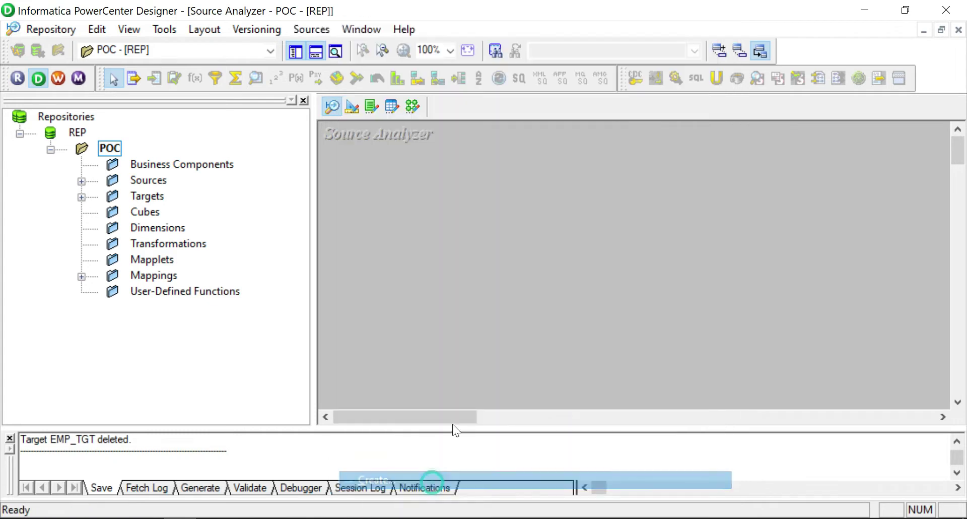
left_click(564, 251)
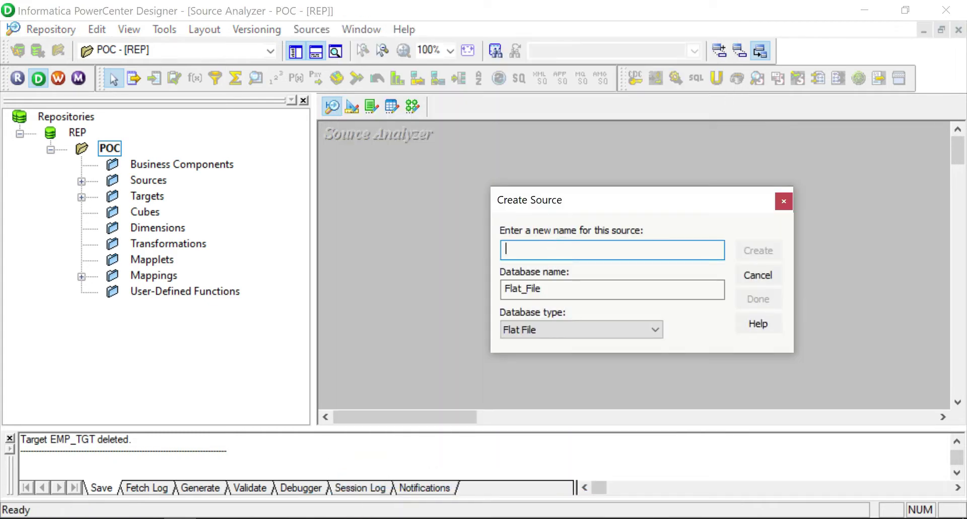
type("employee_ff")
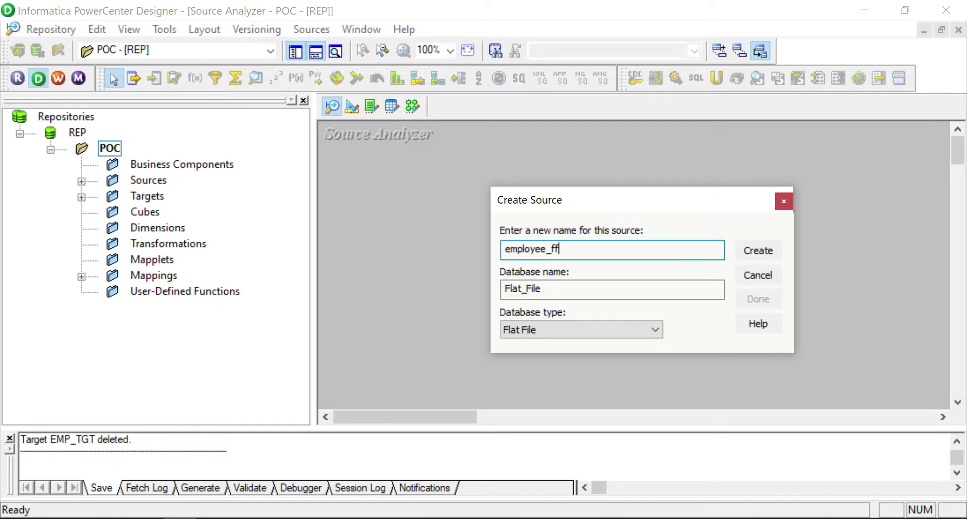
key("BackSpace")
key("BackSpace")
type("info.")
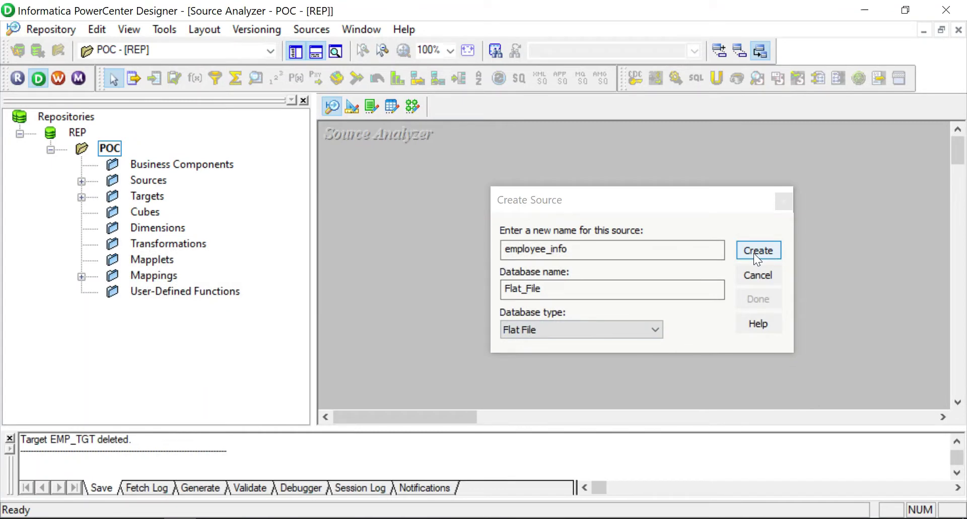
left_click(753, 253)
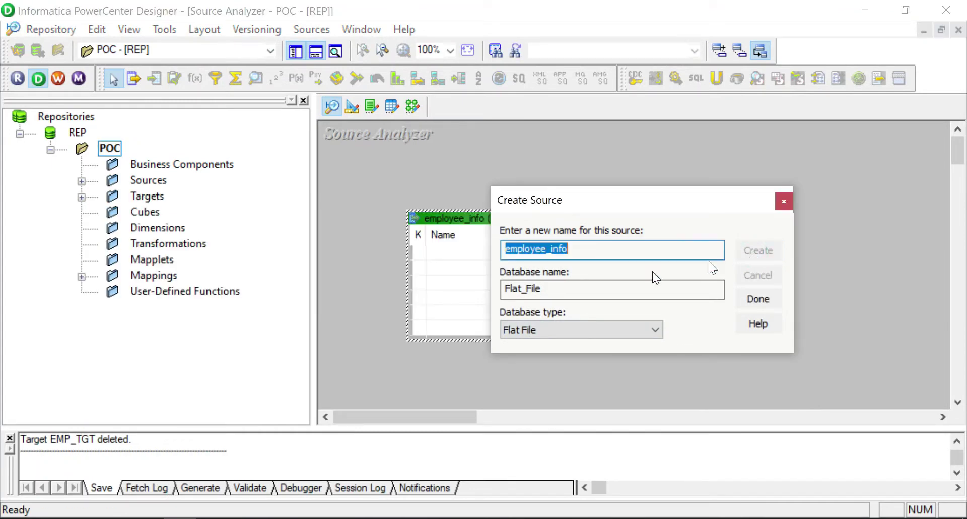
left_click(760, 299)
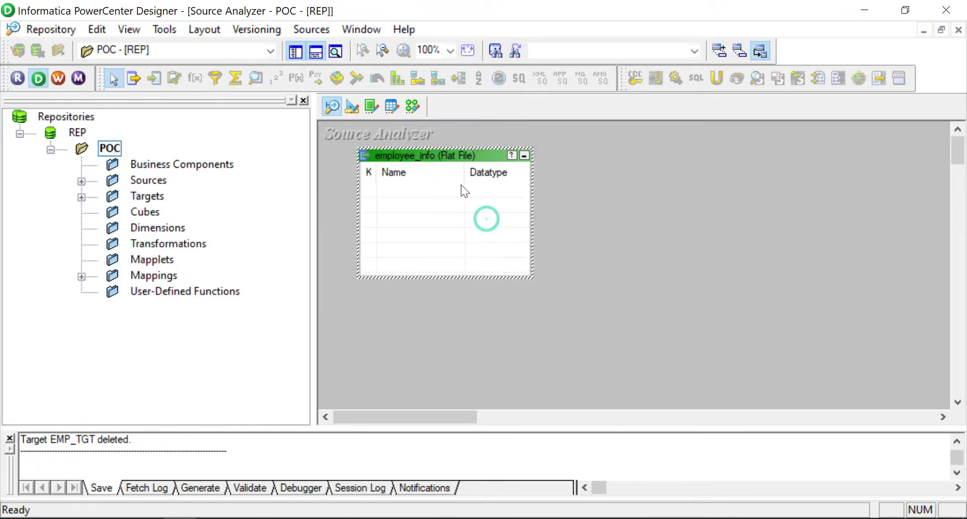
Add a string column named COL with precision 200 to employee_info.
left_click_drag(532, 277, 652, 381)
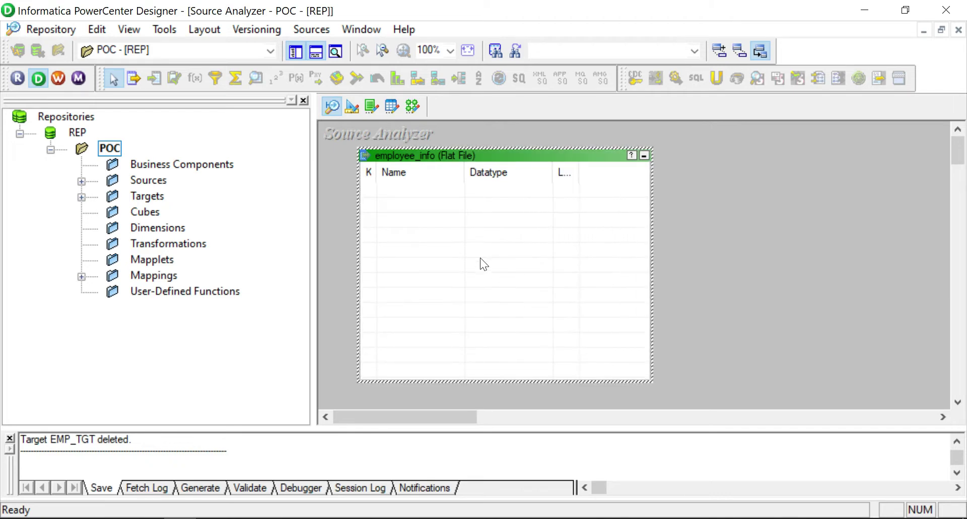
double_click(414, 201)
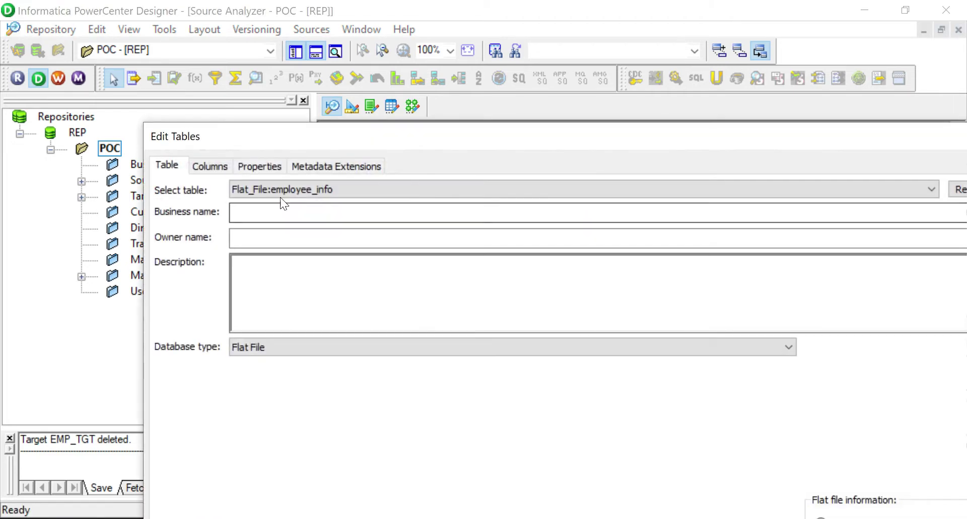
left_click(207, 166)
left_click_drag(282, 135, 219, 91)
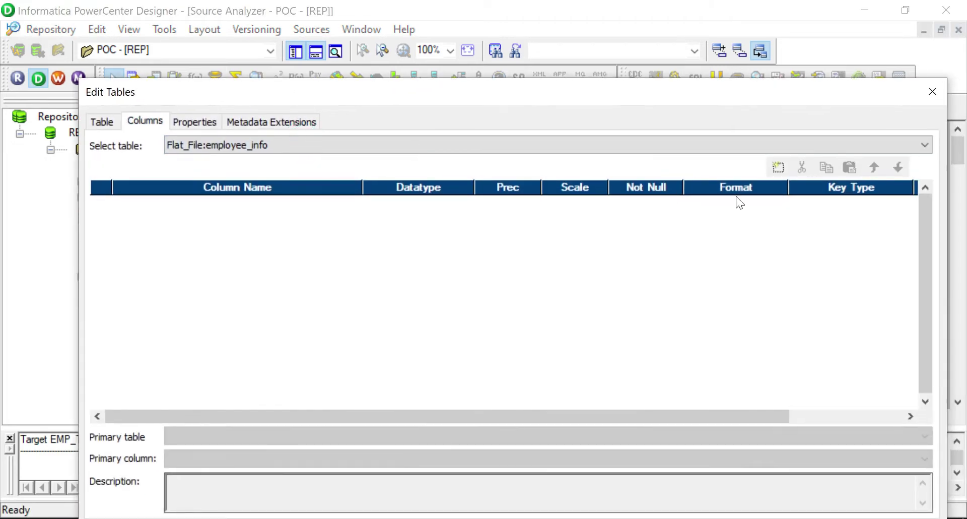
left_click(778, 168)
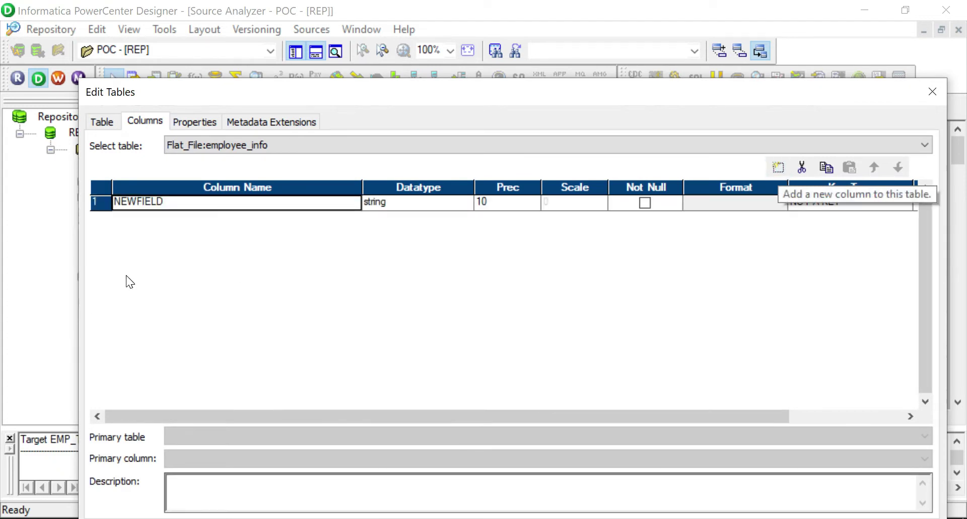
double_click(169, 202)
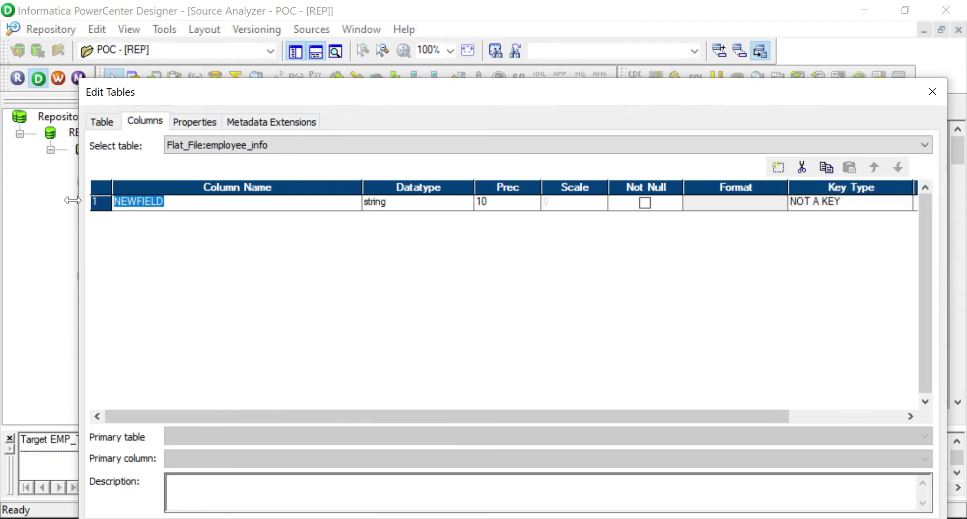
type("COL")
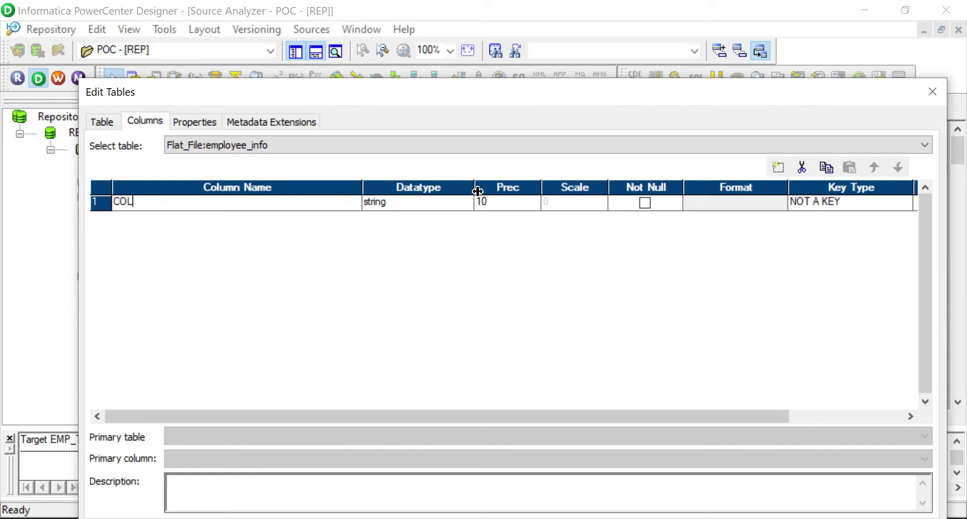
key("Tab")
key("Tab")
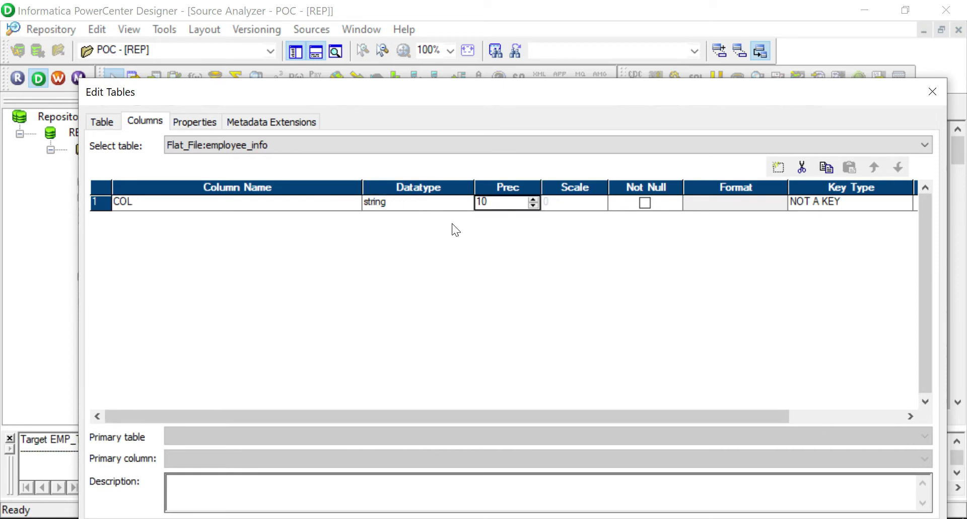
type("200")
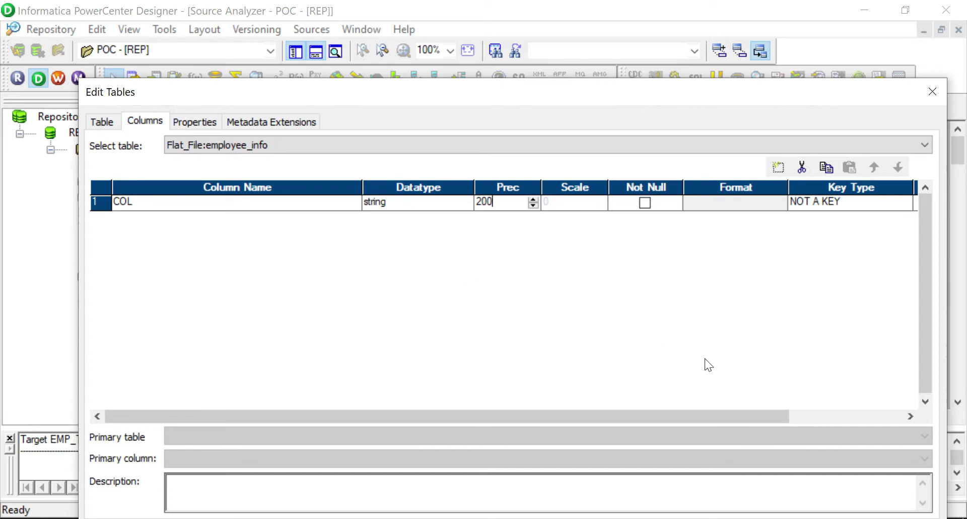
left_click_drag(760, 93, 769, 93)
left_click(714, 282)
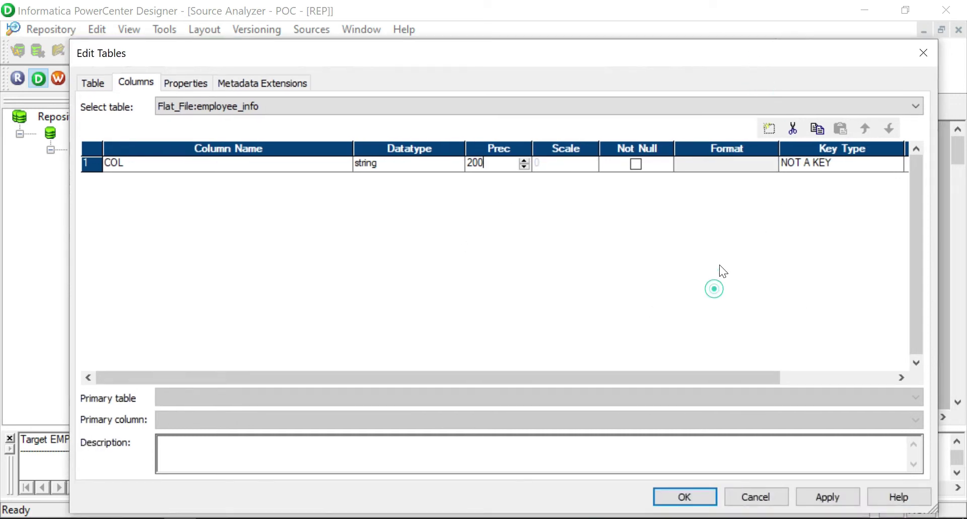
Paste copies of COL to form columns COL1–COL5 and delete the original COL.
left_click(818, 129)
left_click(836, 129)
left_click(835, 129)
left_click(835, 129)
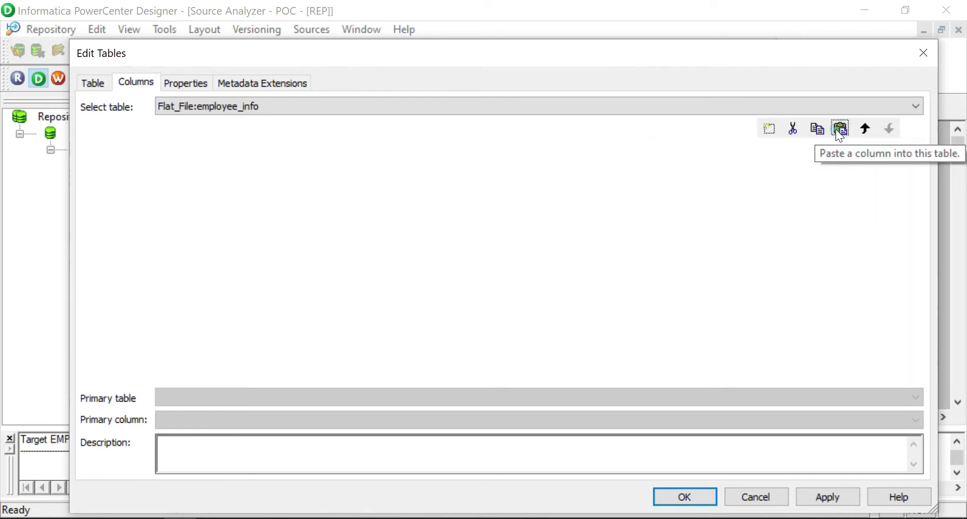
left_click(835, 129)
left_click(836, 129)
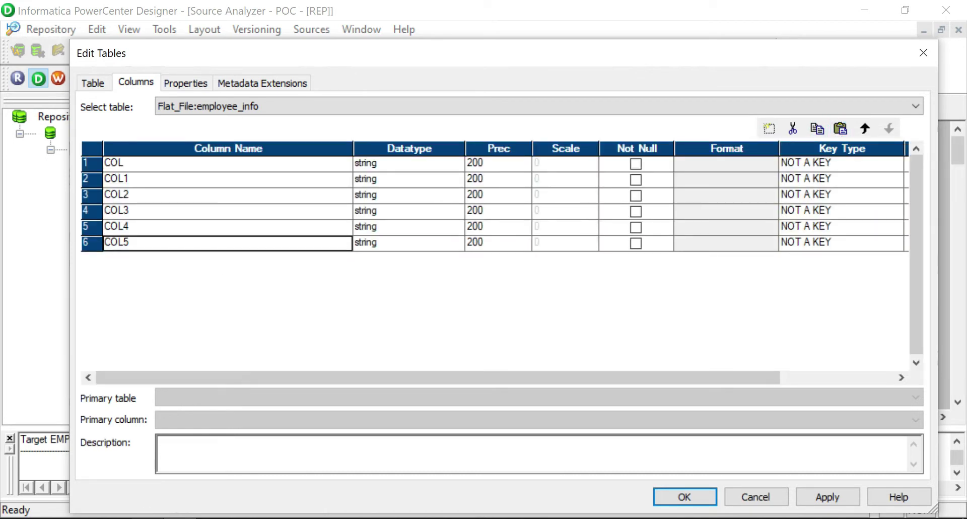
key("alt+Tab")
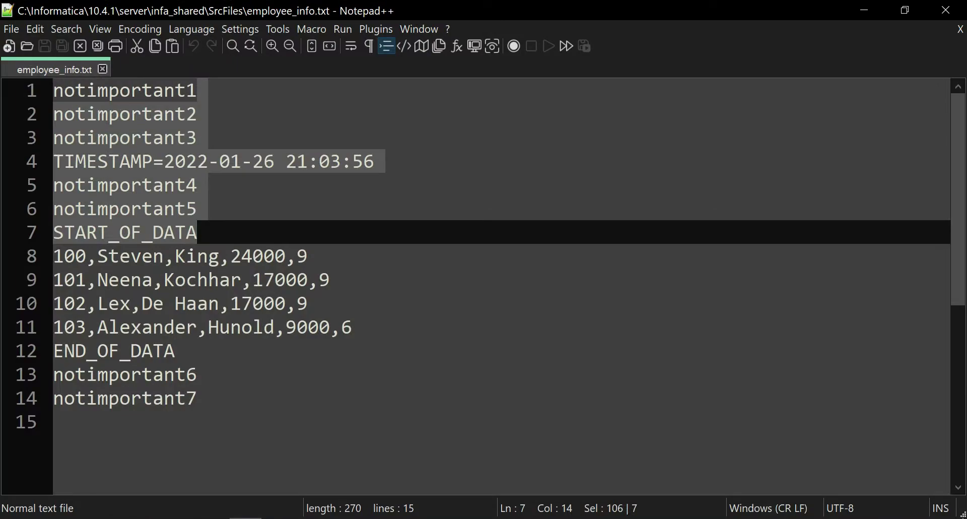
key("alt+Tab")
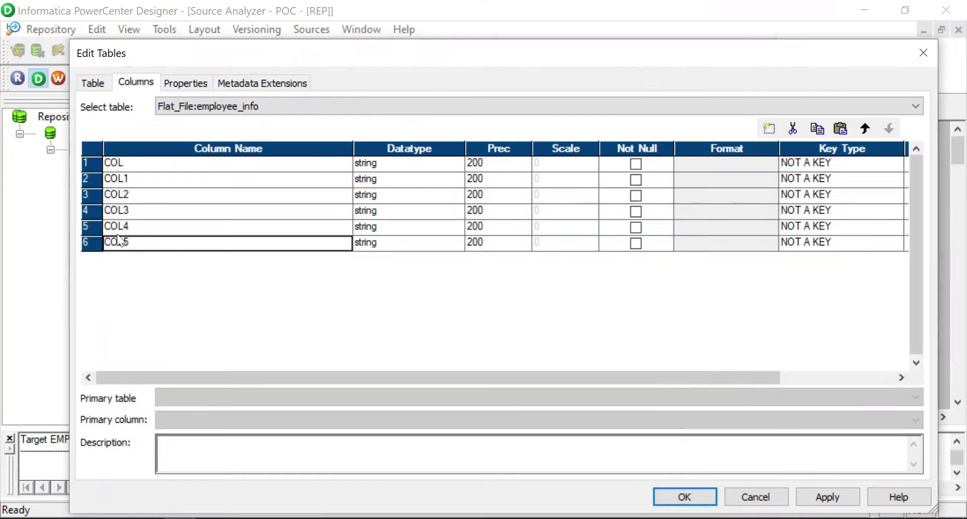
left_click(86, 163)
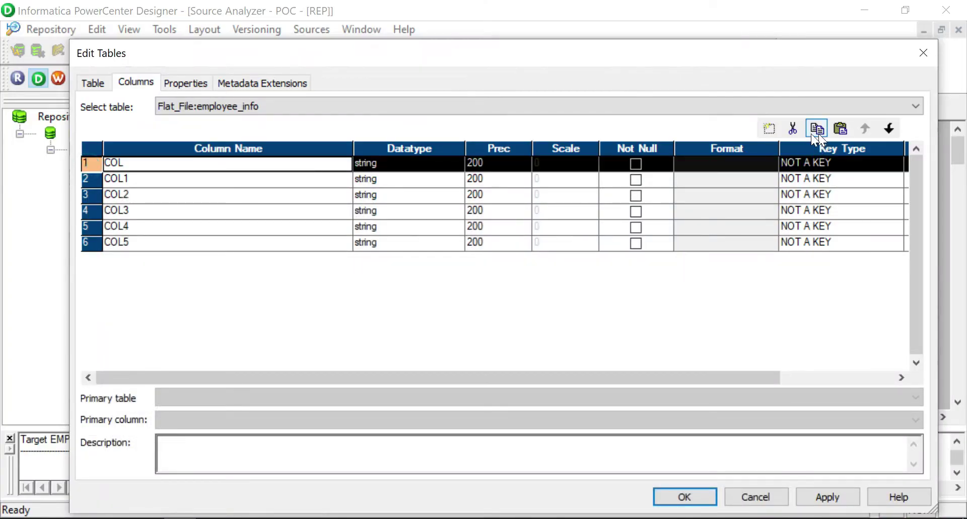
left_click(792, 132)
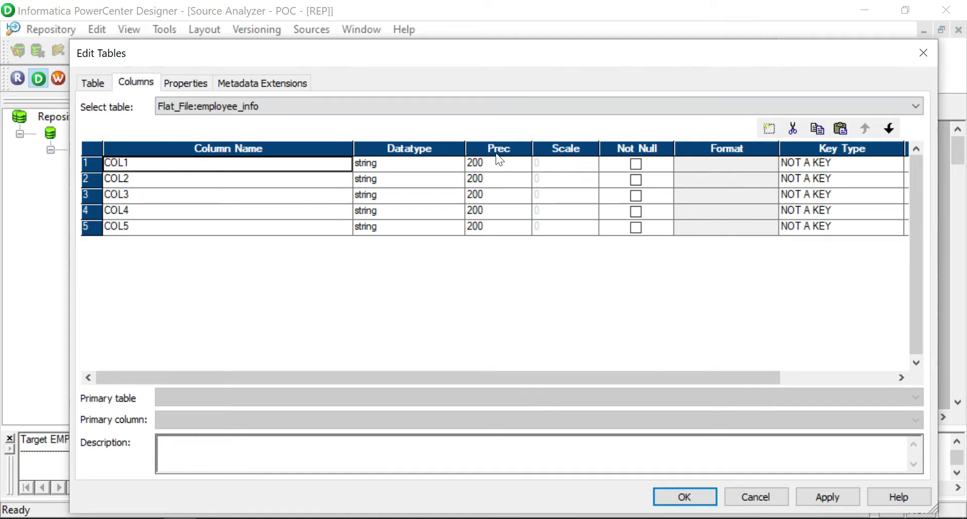
Accept the Advanced delimited file settings and apply the employee_info changes.
left_click(191, 85)
left_click(126, 77)
left_click(101, 78)
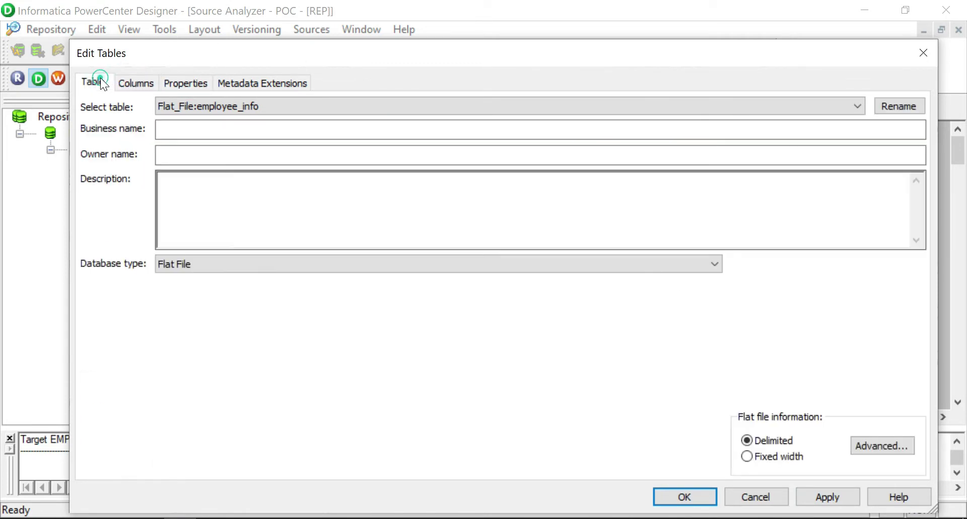
left_click(895, 444)
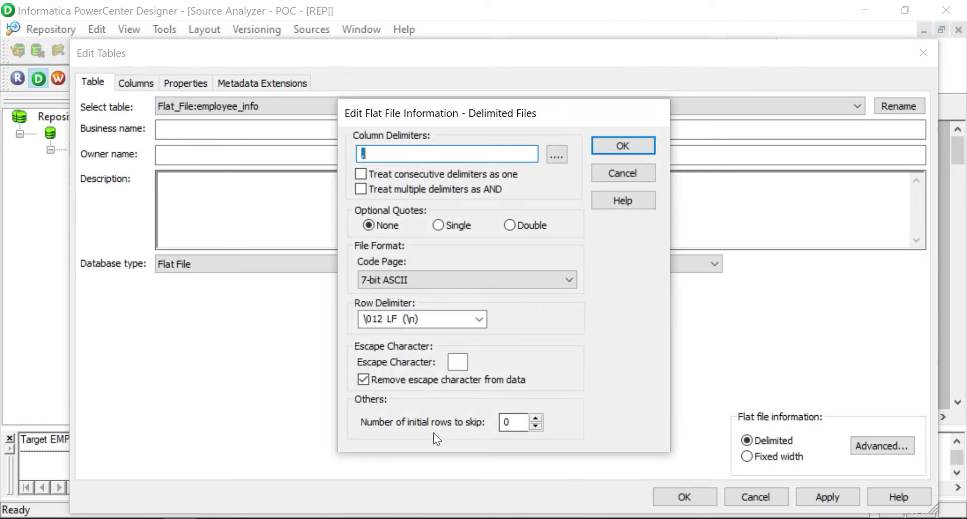
left_click(609, 148)
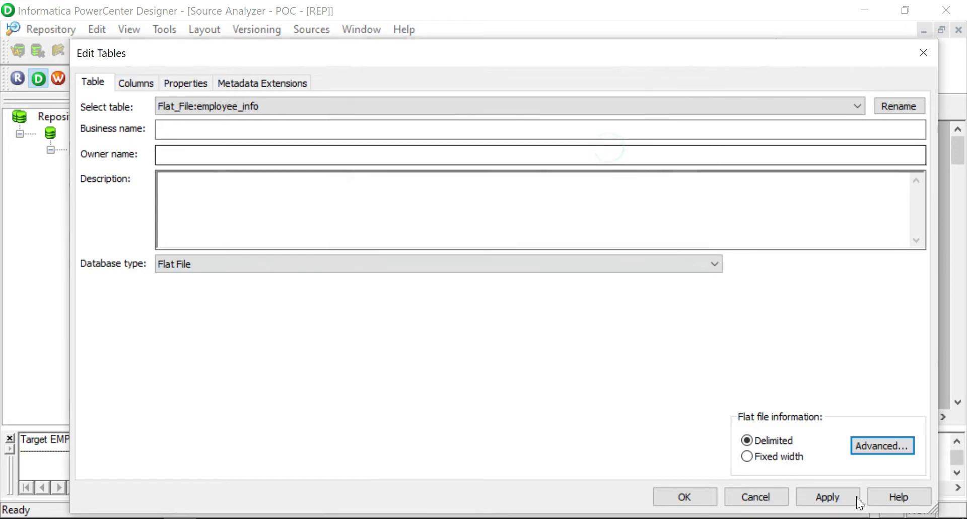
left_click(825, 497)
left_click(697, 497)
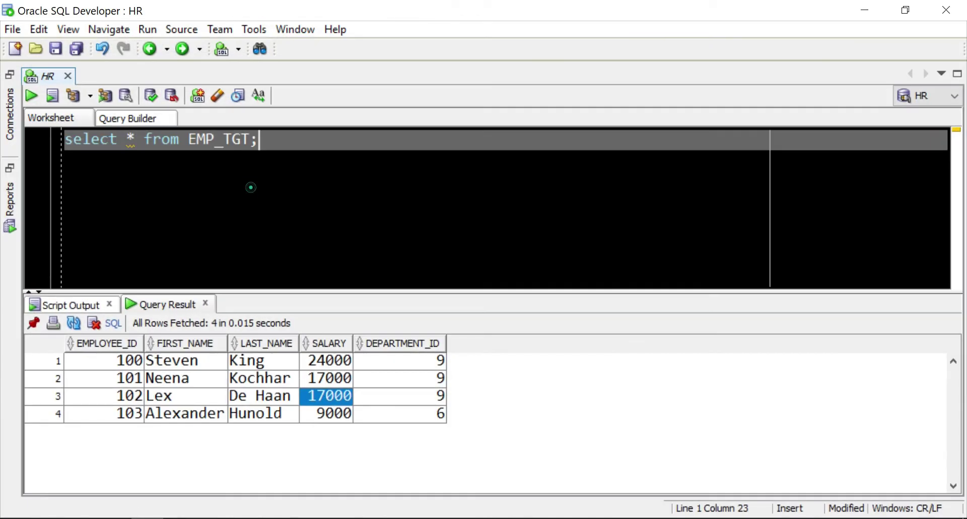
Run 'truncate table EMP_TGT;' below the select query and commit it.
left_click_drag(258, 139, 62, 139)
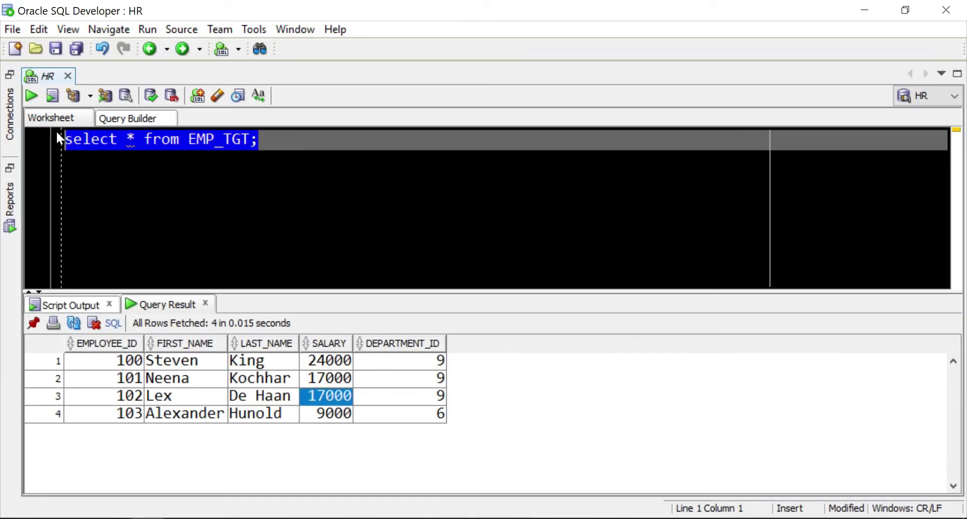
left_click(257, 139)
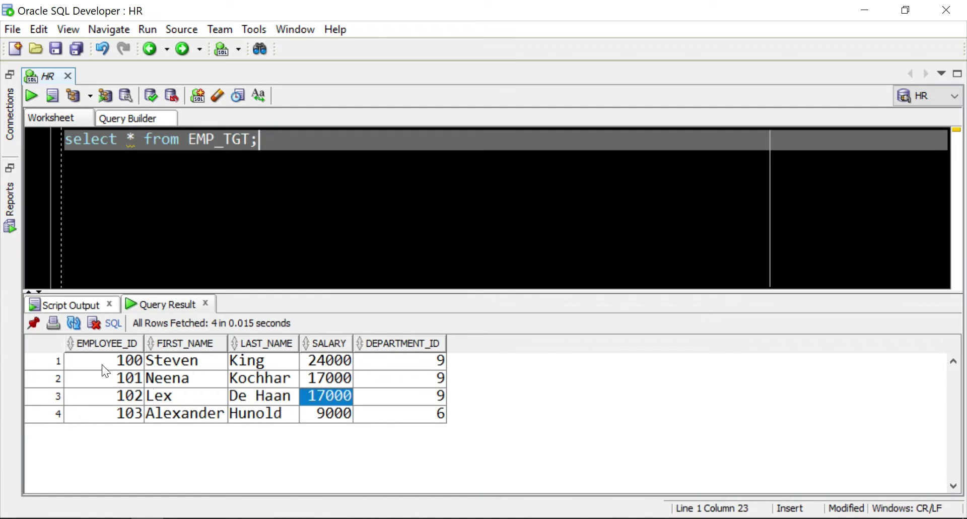
left_click_drag(102, 364, 400, 418)
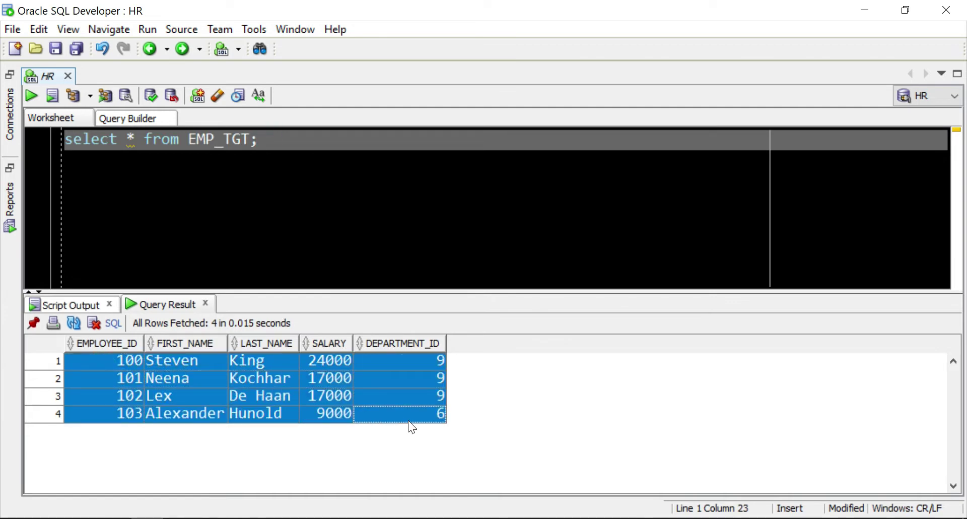
left_click(293, 135)
key("Return")
type("truncate")
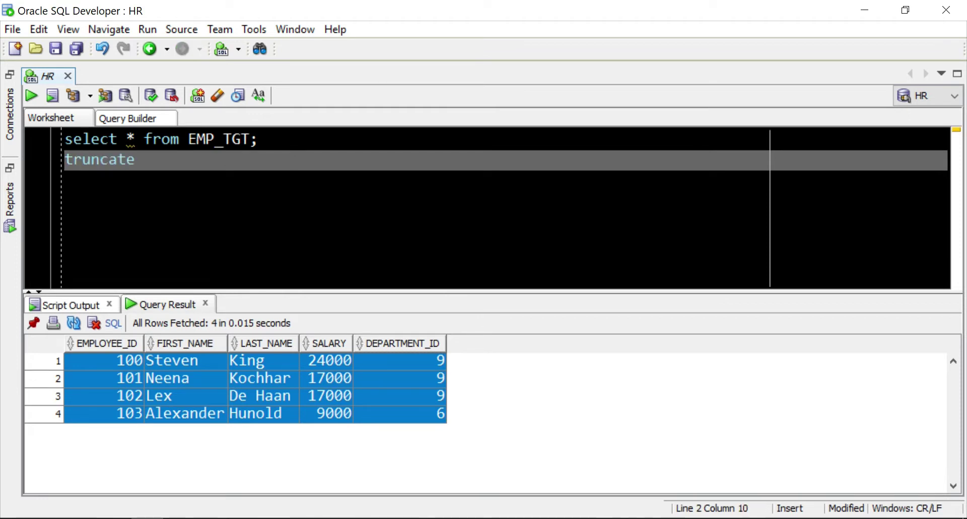
type(" table EMP_TGT;")
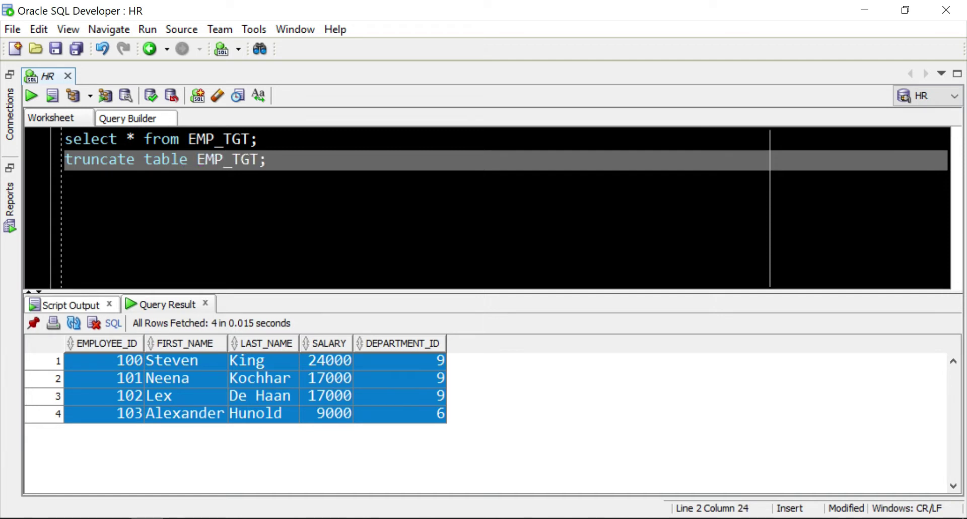
key("ctrl+Return")
left_click(151, 95)
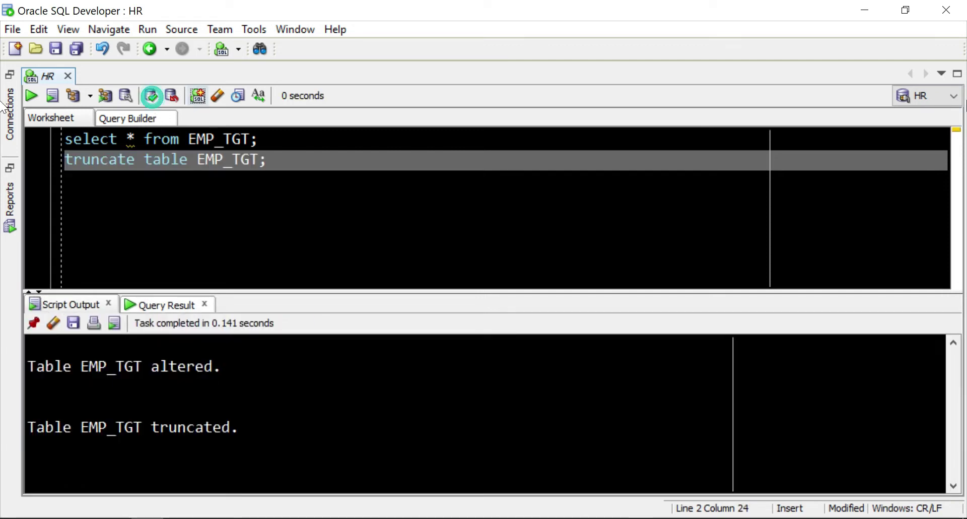
In Target Designer, start a database import and log on to HR with its password.
left_click(865, 10)
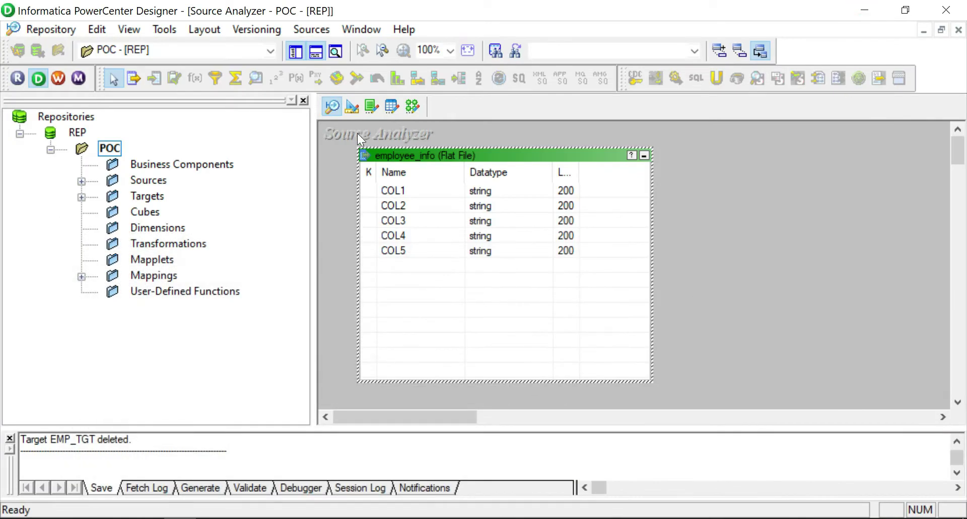
left_click(352, 106)
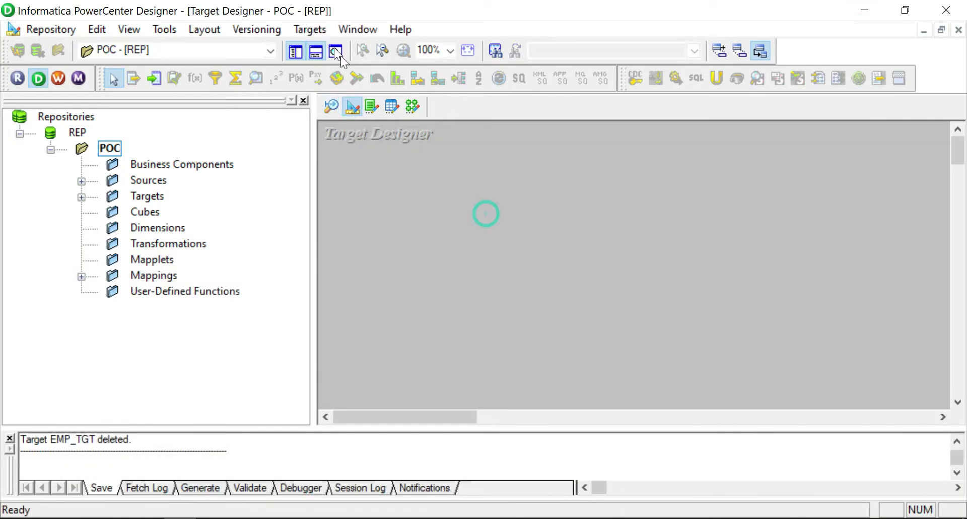
left_click(319, 31)
left_click(408, 35)
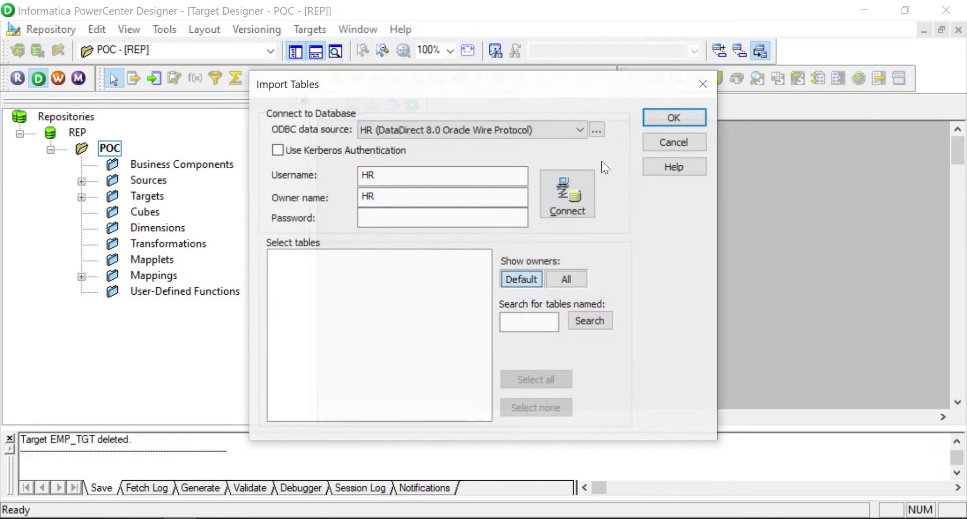
left_click(419, 219)
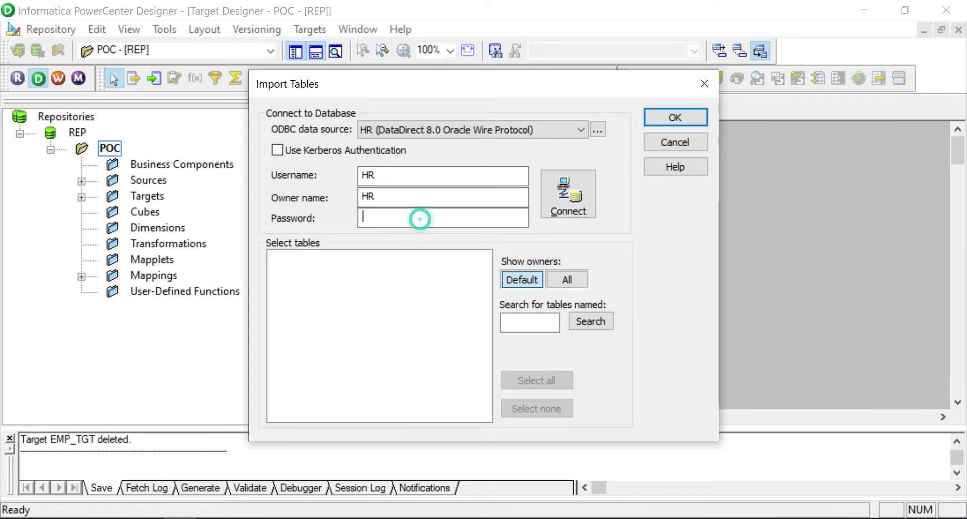
type("hr")
left_click(549, 200)
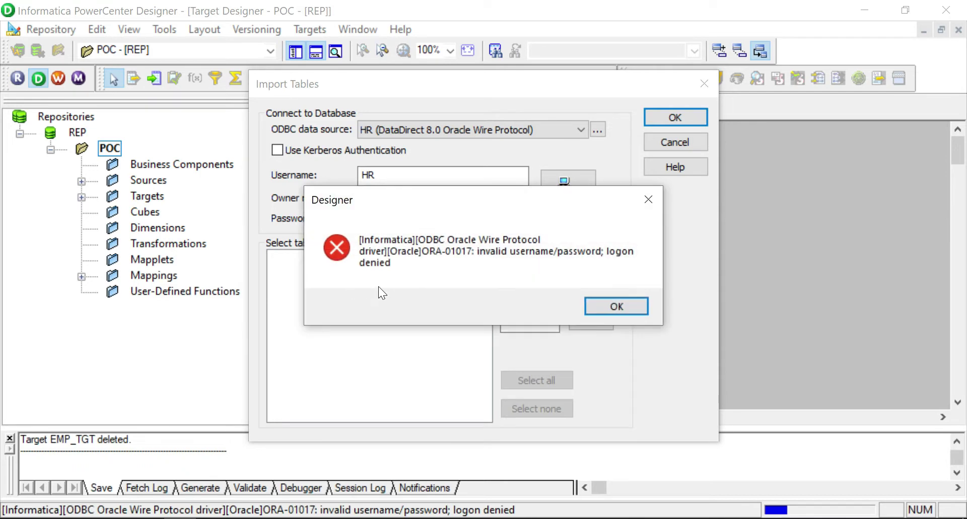
Dismiss the logon-denied error, re-enter the database password and connect again.
left_click(617, 306)
double_click(425, 215)
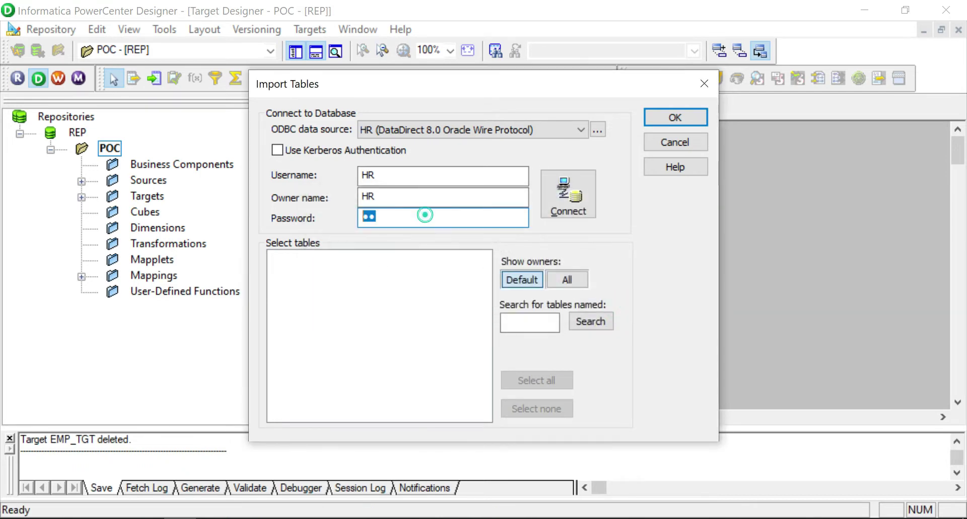
type("hr")
key("BackSpace")
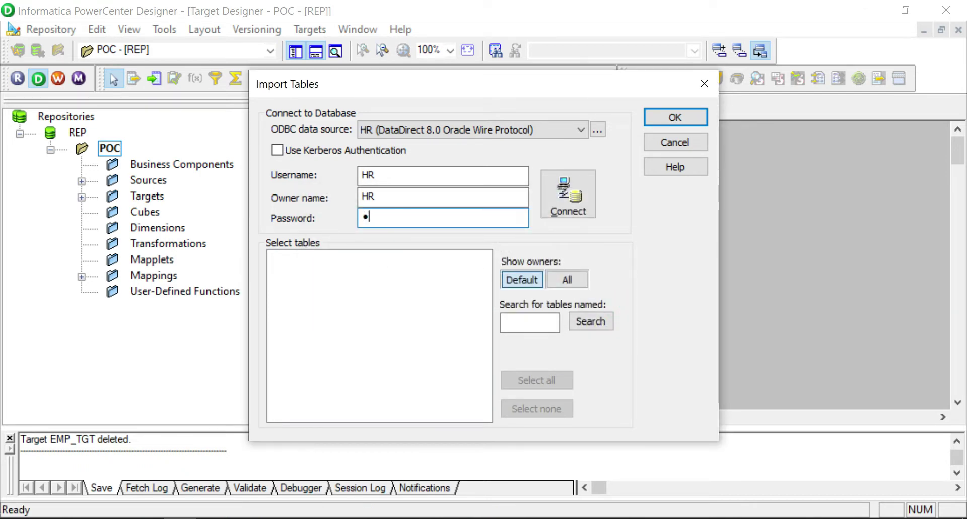
key("BackSpace")
type("hr")
left_click(560, 196)
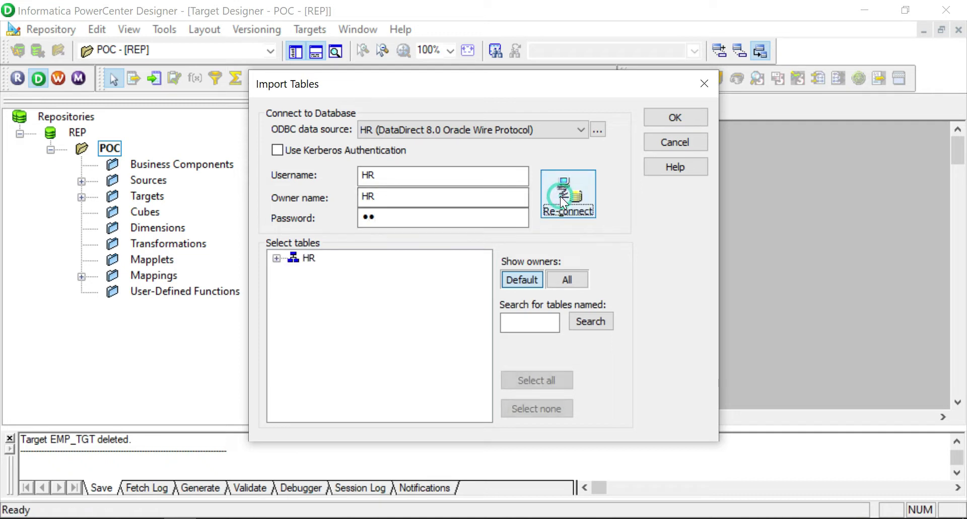
Expand HR > TABLES and import EMP_TGT as a target definition.
left_click(275, 259)
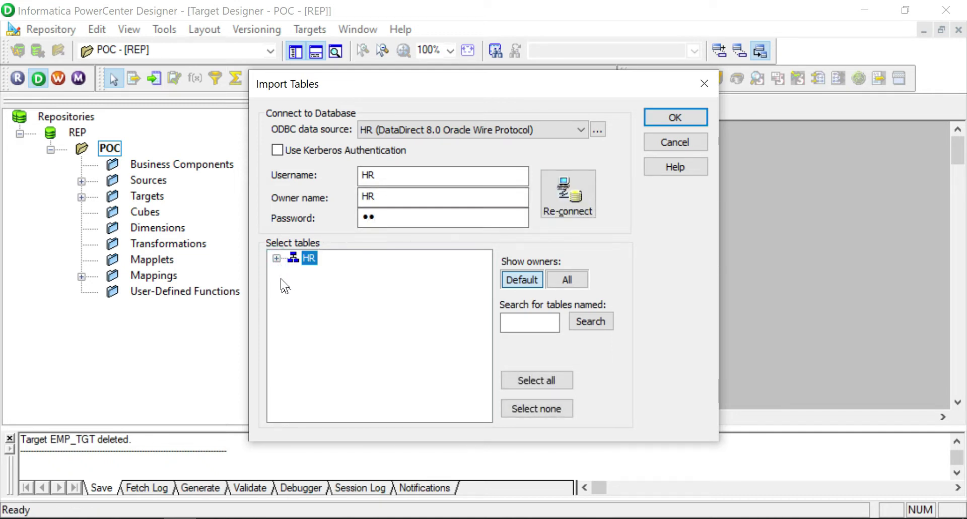
left_click(277, 258)
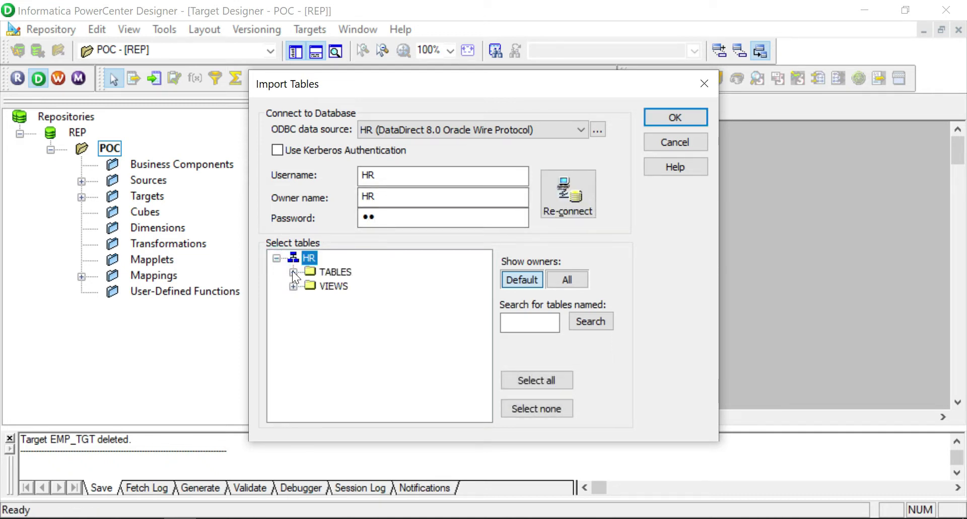
left_click(292, 272)
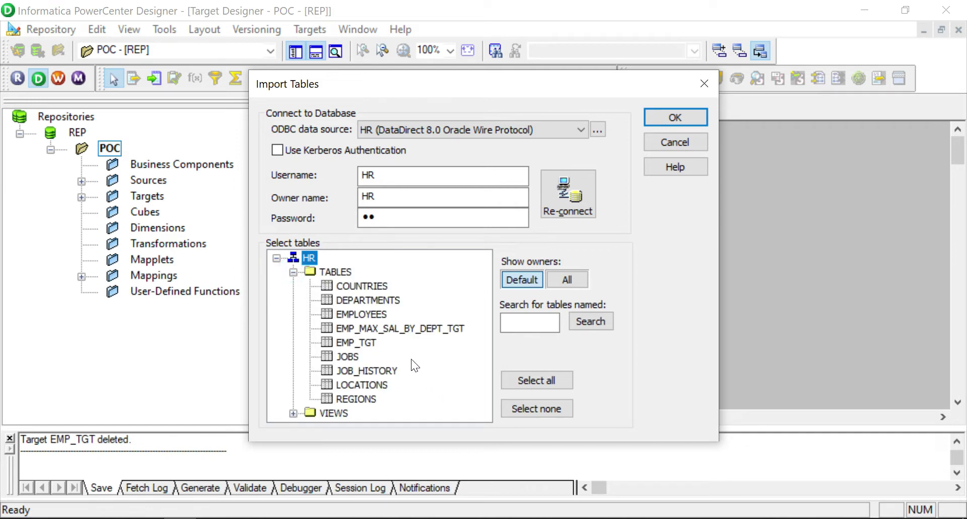
left_click(364, 343)
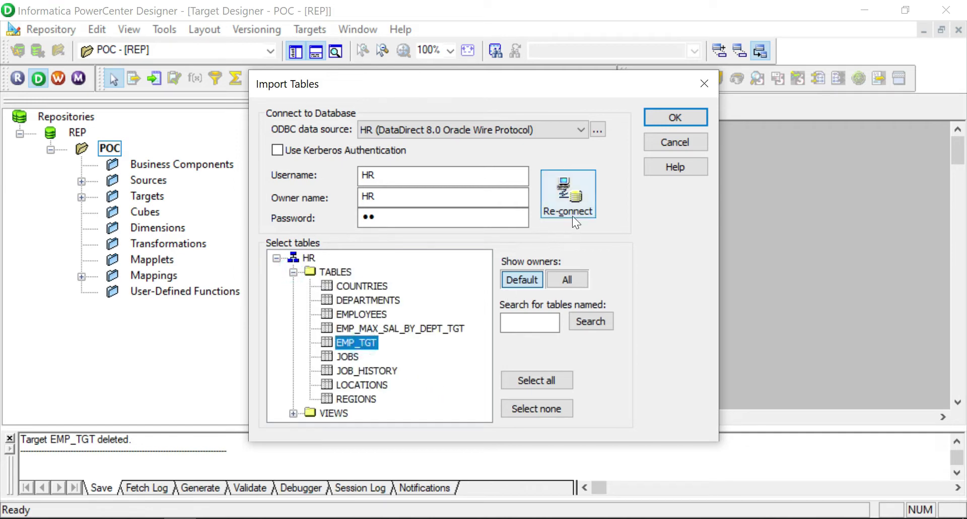
left_click(667, 121)
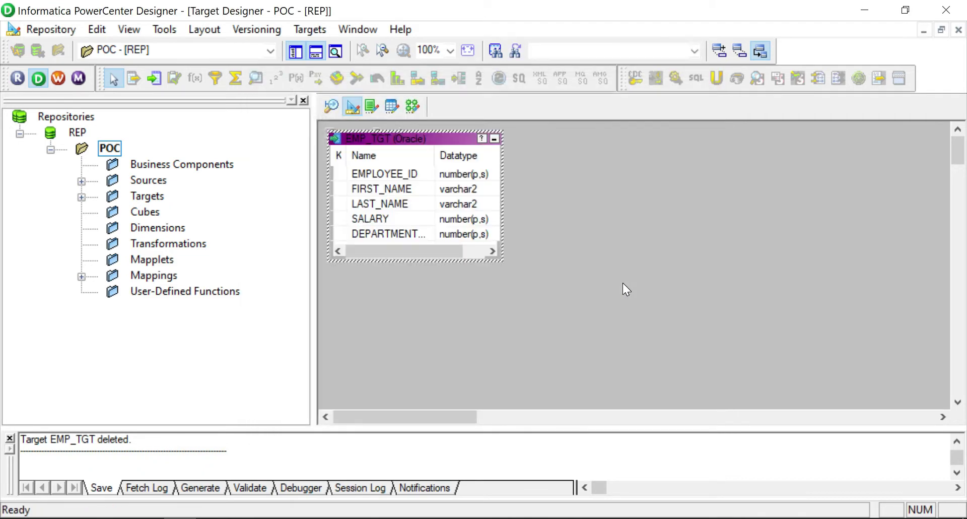
left_click(464, 314)
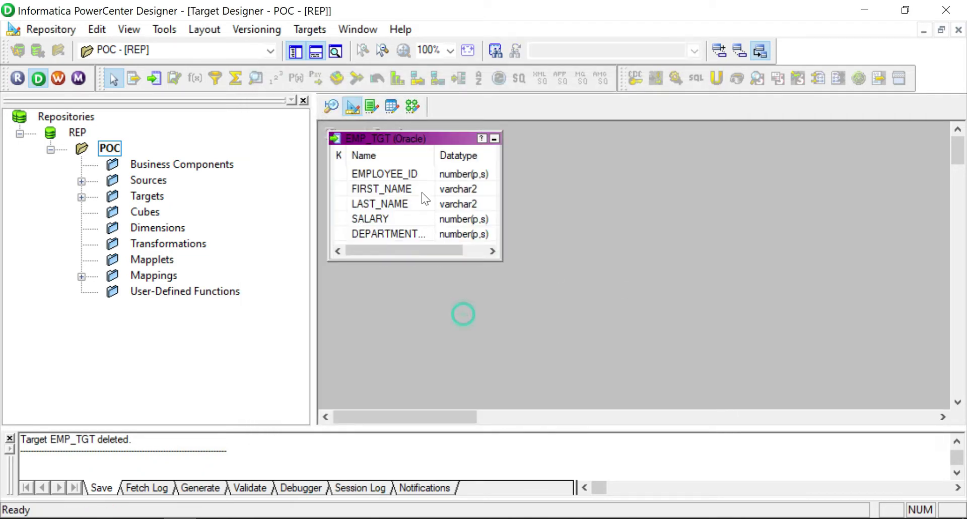
In Mapping Designer, create a mapping named m_poc_load_unstructured_ff.
left_click(411, 108)
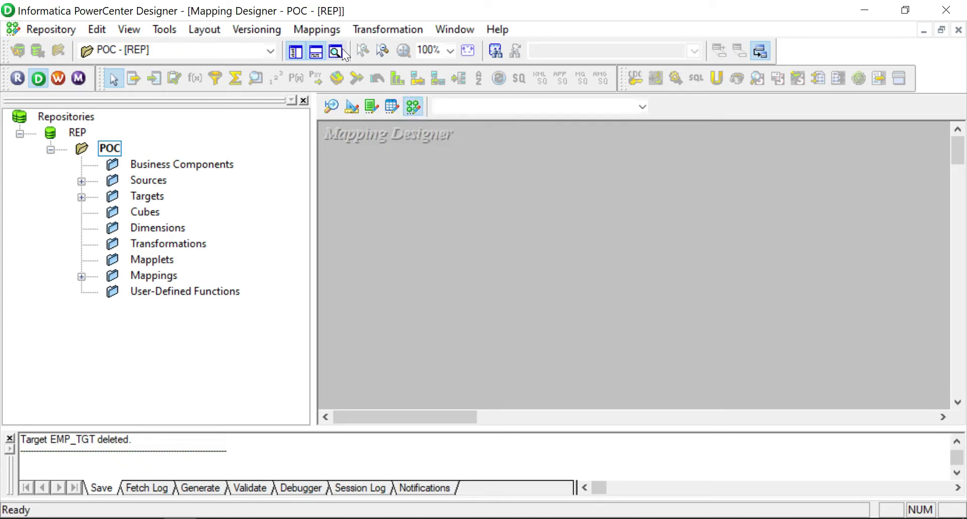
left_click(316, 29)
left_click(340, 45)
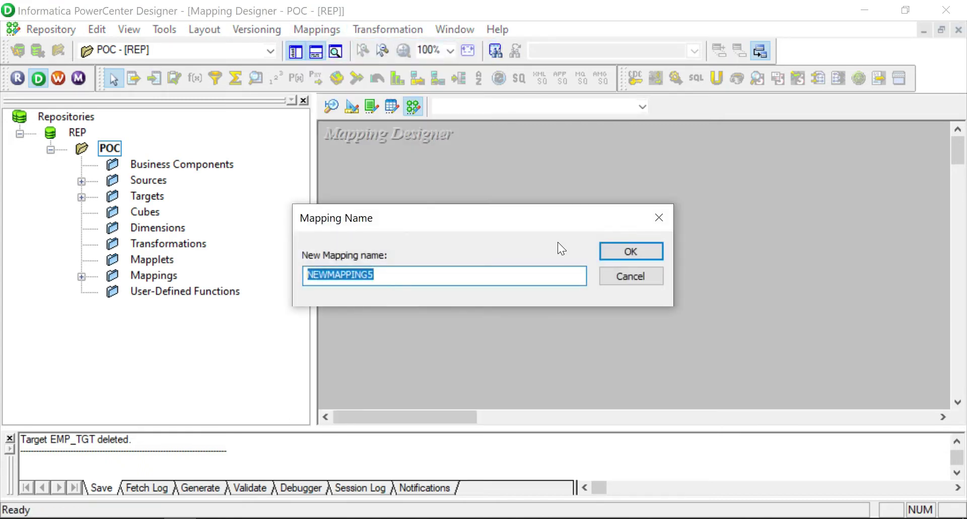
type("m_poc_")
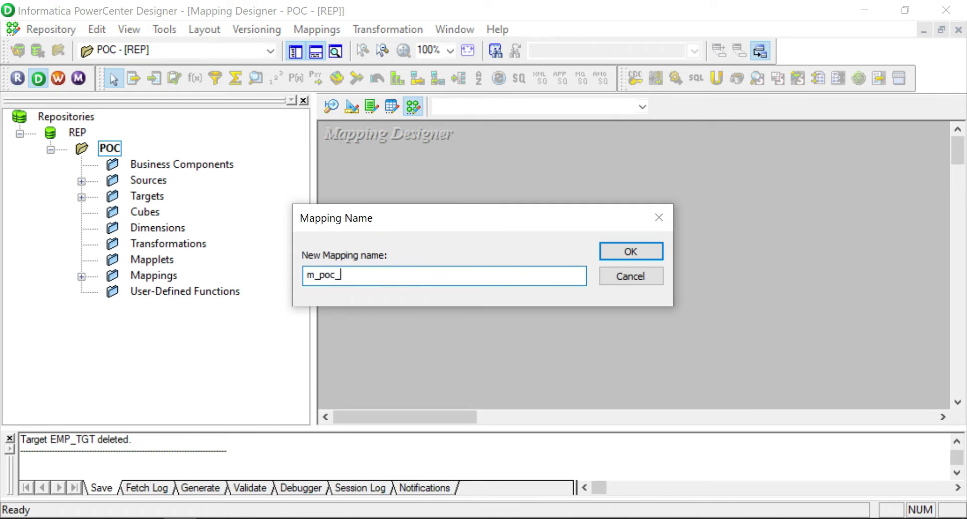
type("load_unstructured_f")
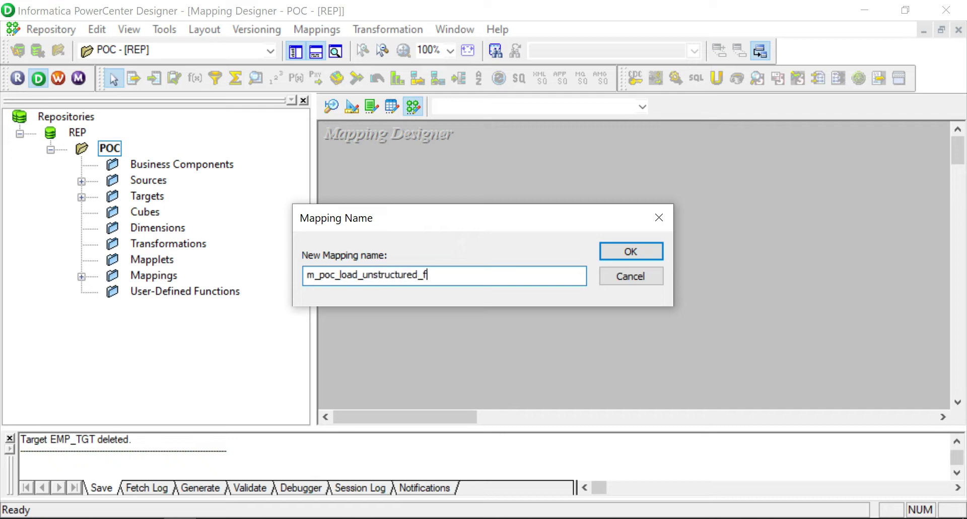
type("f")
left_click(630, 252)
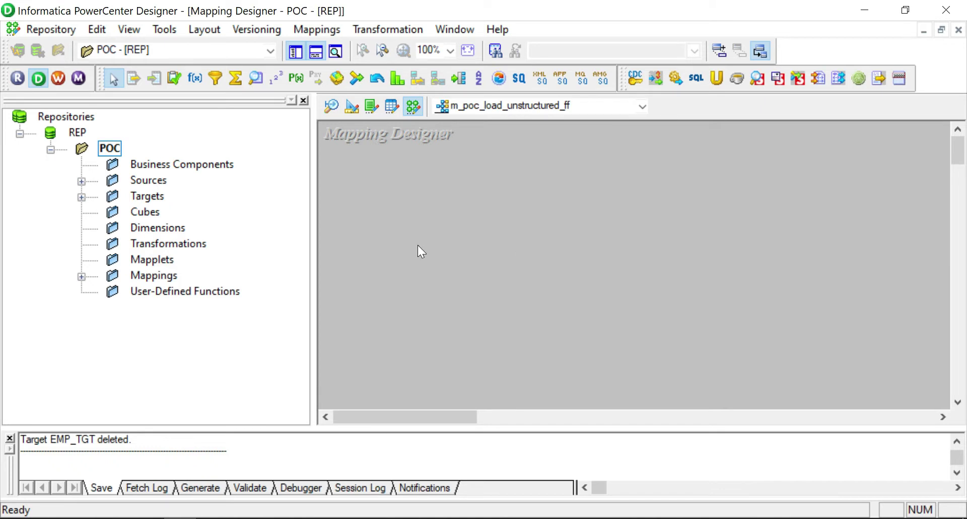
Drag the employee_info flat-file source onto the canvas and line it up with SQ_employee_info.
left_click(80, 181)
left_click(113, 196)
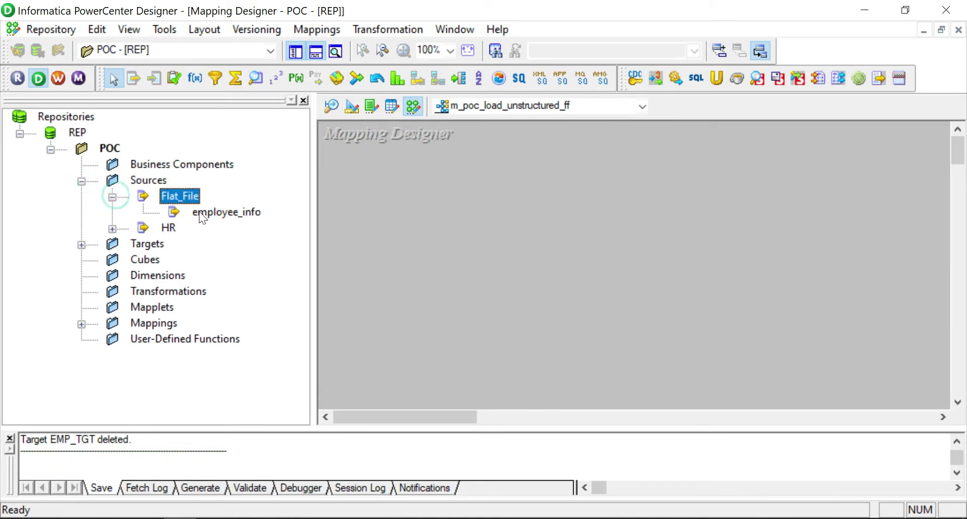
left_click_drag(210, 213, 406, 213)
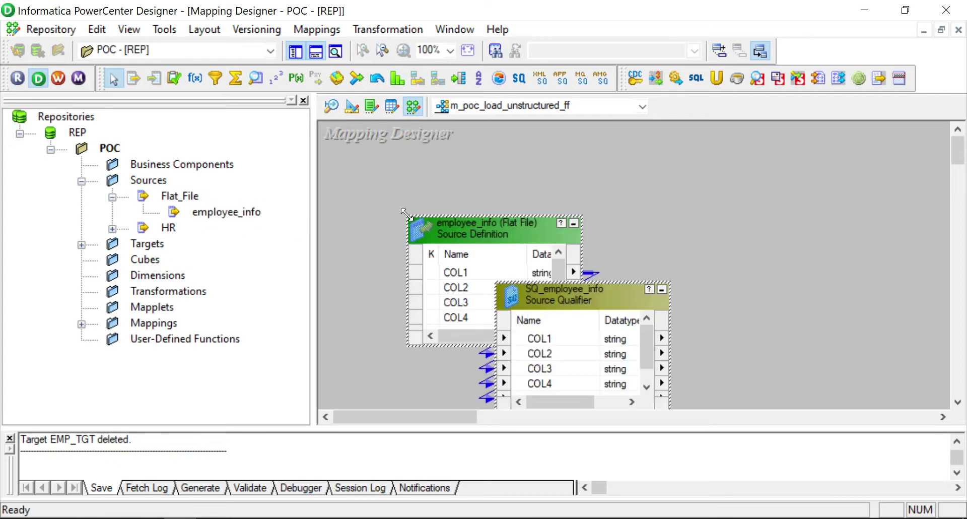
left_click(674, 217)
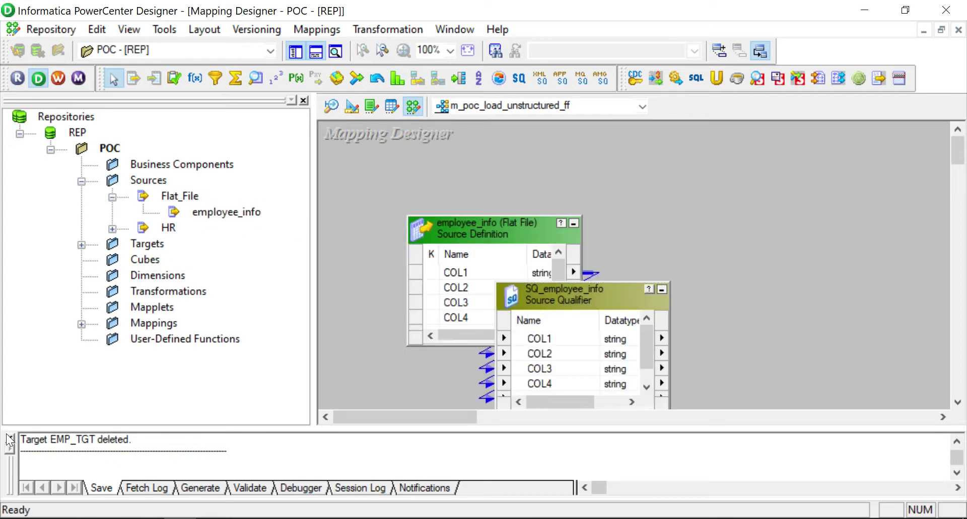
left_click(9, 438)
left_click_drag(534, 225, 443, 214)
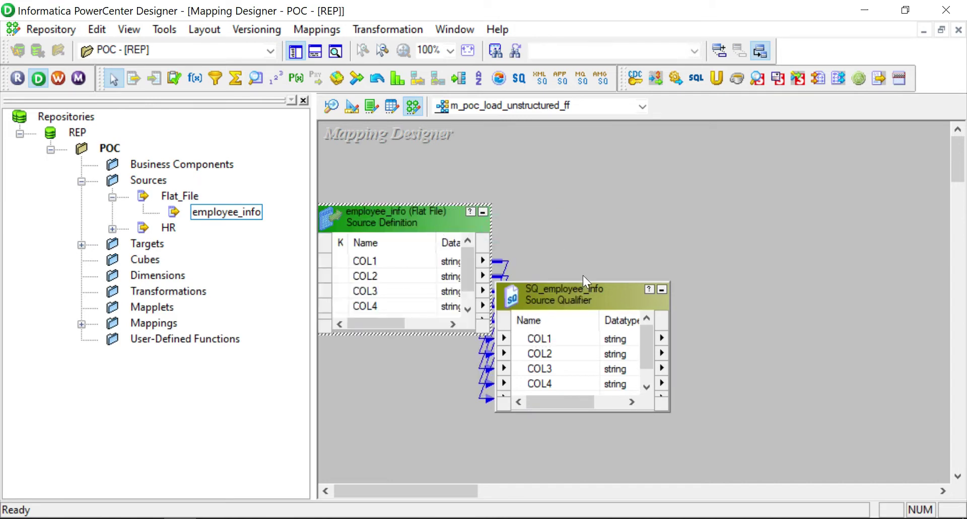
left_click_drag(576, 300, 589, 231)
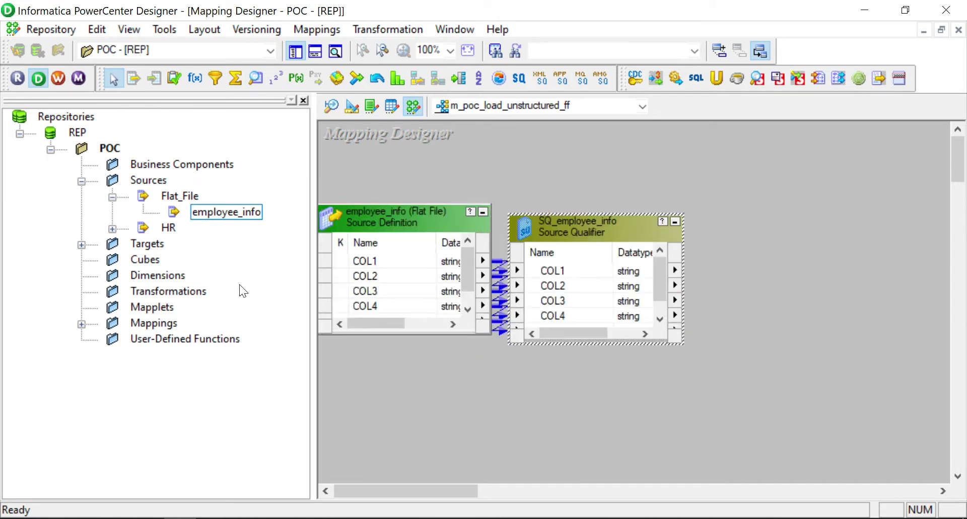
Add the EMP_TGT target below the sources and tidy the canvas layout.
left_click(81, 245)
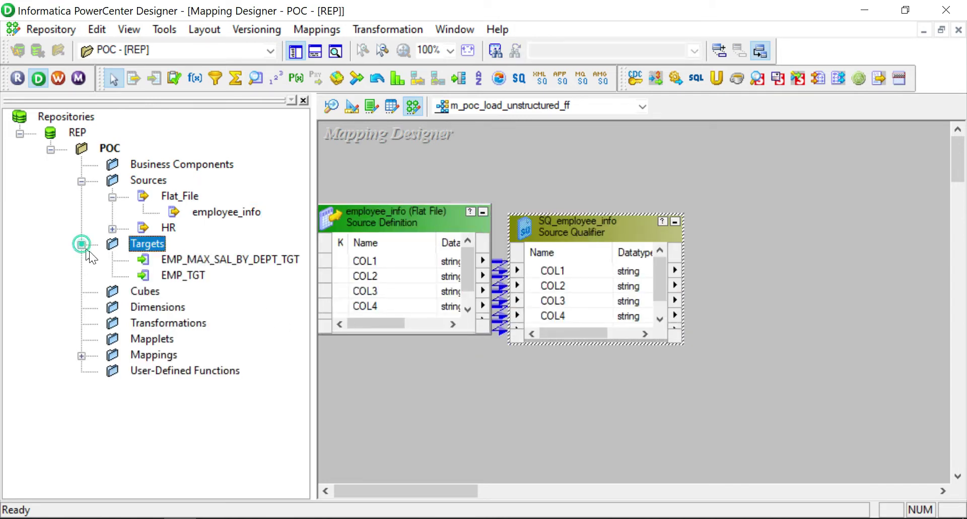
left_click_drag(184, 277, 418, 406)
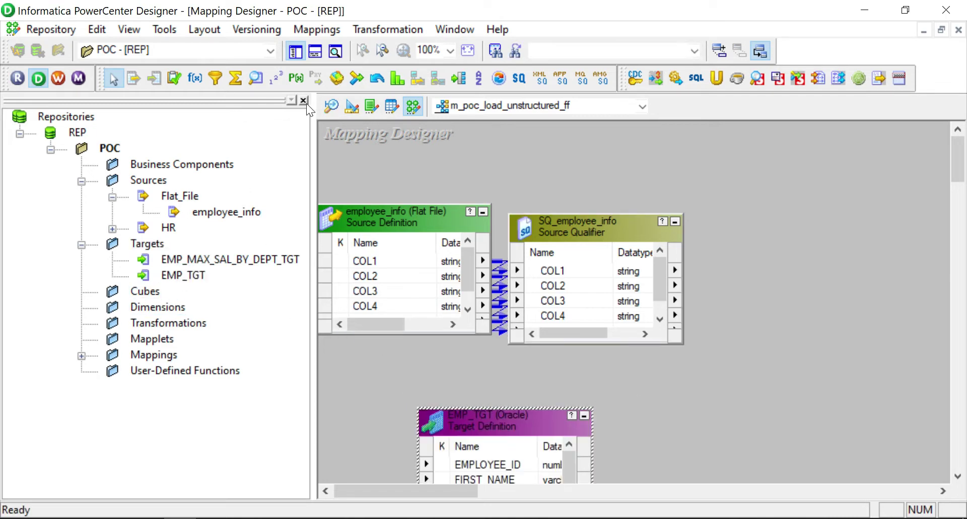
left_click(303, 100)
left_click_drag(241, 227, 313, 232)
left_click(531, 276)
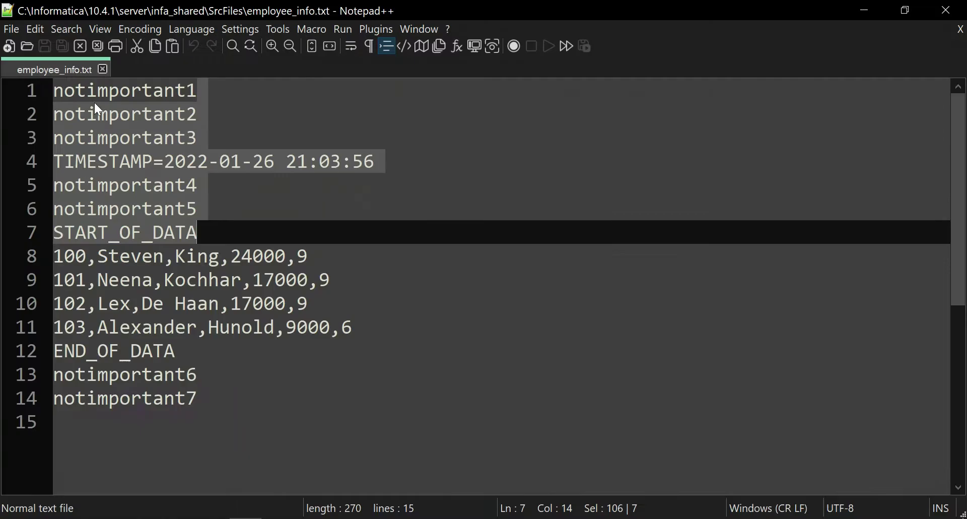
Highlight notimportant1 on line 1 and the START_OF_DATA marker on line 7.
left_click(94, 98)
double_click(94, 97)
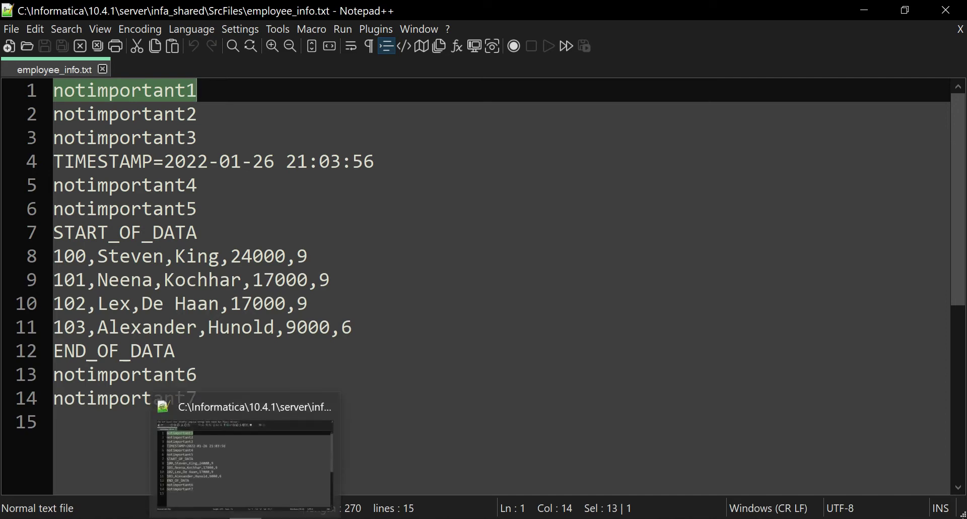
left_click(201, 233)
key("shift+Home")
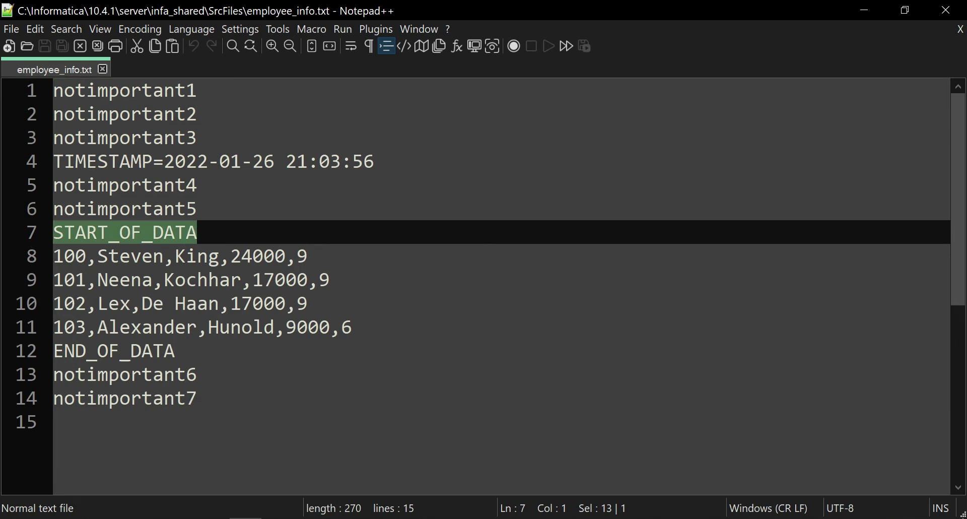
left_click(232, 90)
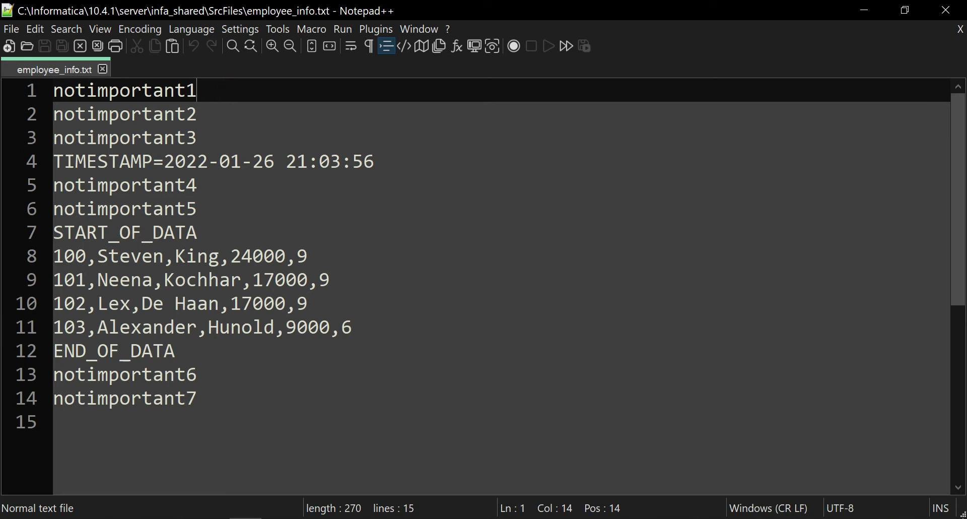
Go through START_OF_DATA, the four data rows on lines 8–11, END_OF_DATA and trailer lines 13–14.
left_click(212, 231)
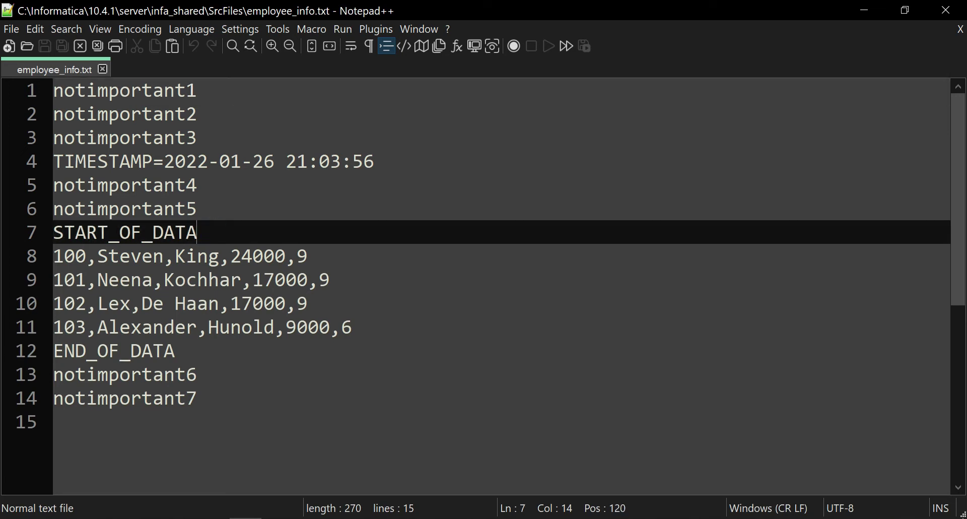
left_click(315, 255)
left_click(330, 278)
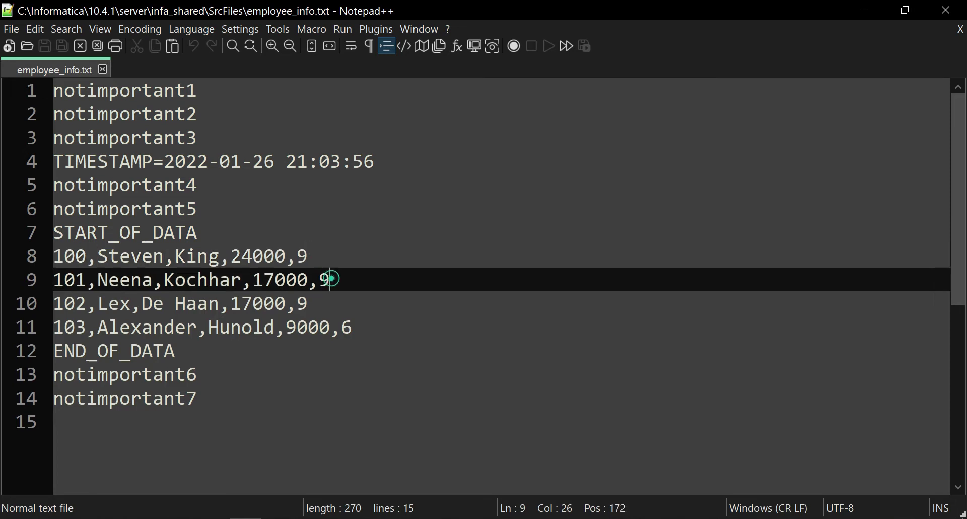
left_click(335, 298)
left_click(363, 326)
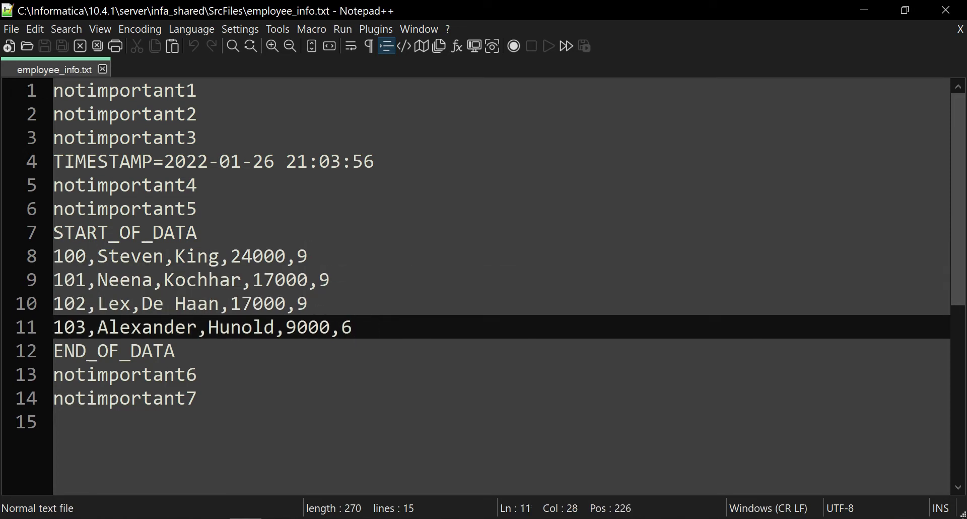
left_click(187, 351)
left_click(210, 374)
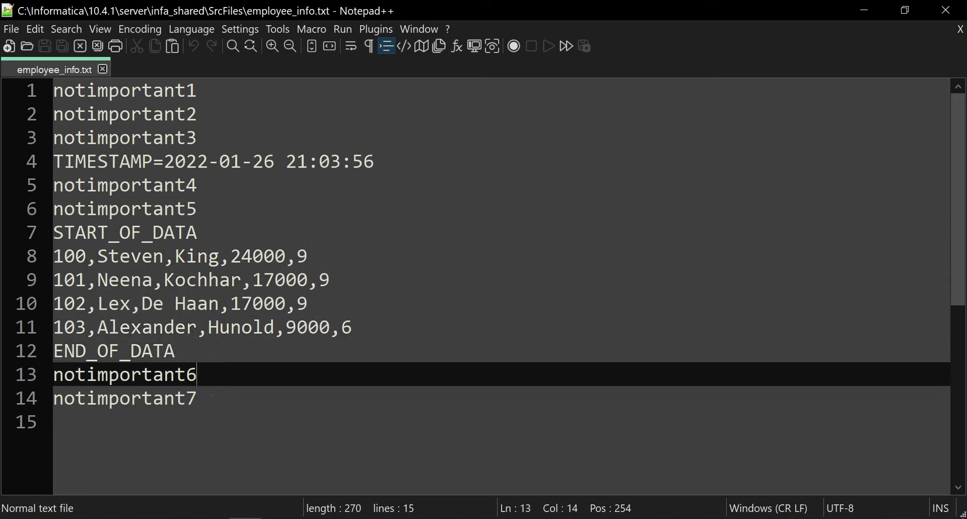
left_click(211, 397)
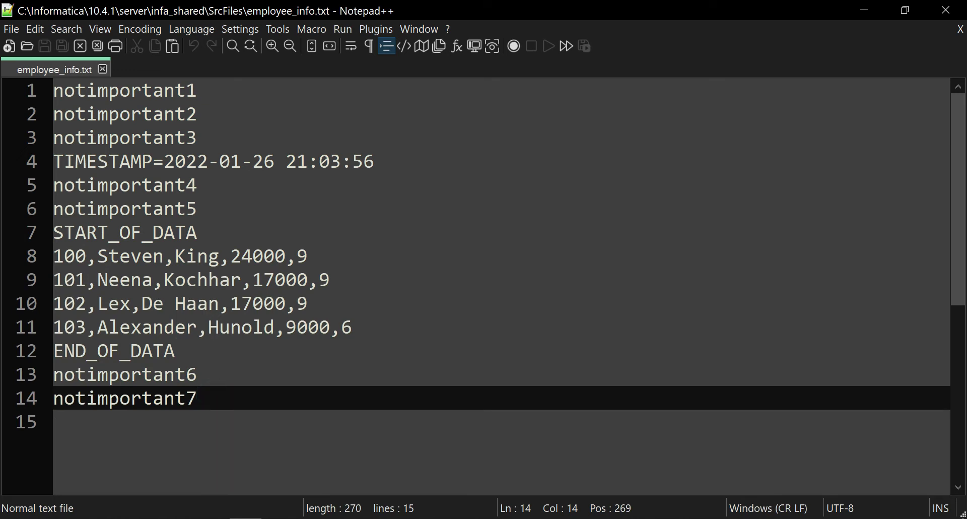
left_click(339, 256)
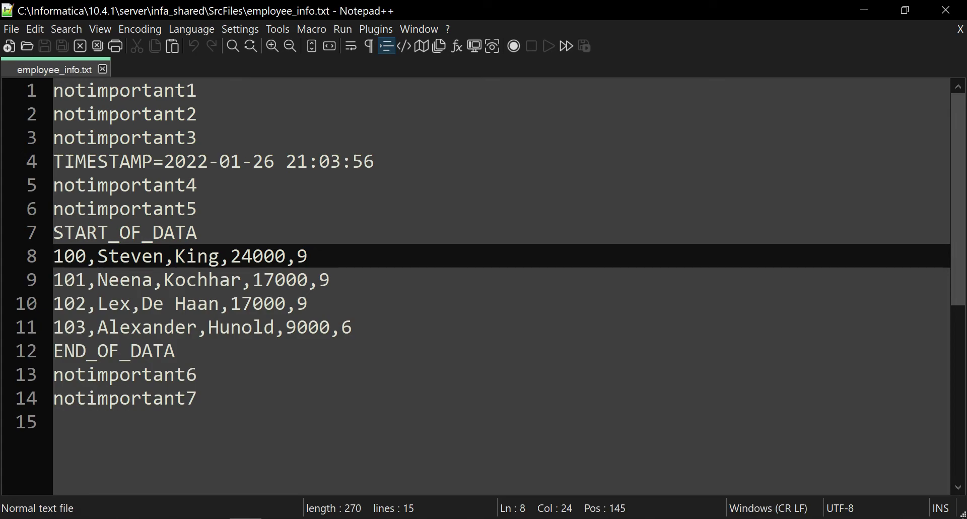
Place a new Expression transformation, EXPTRANS, to the right of SQ_employee_info.
key("alt+Tab")
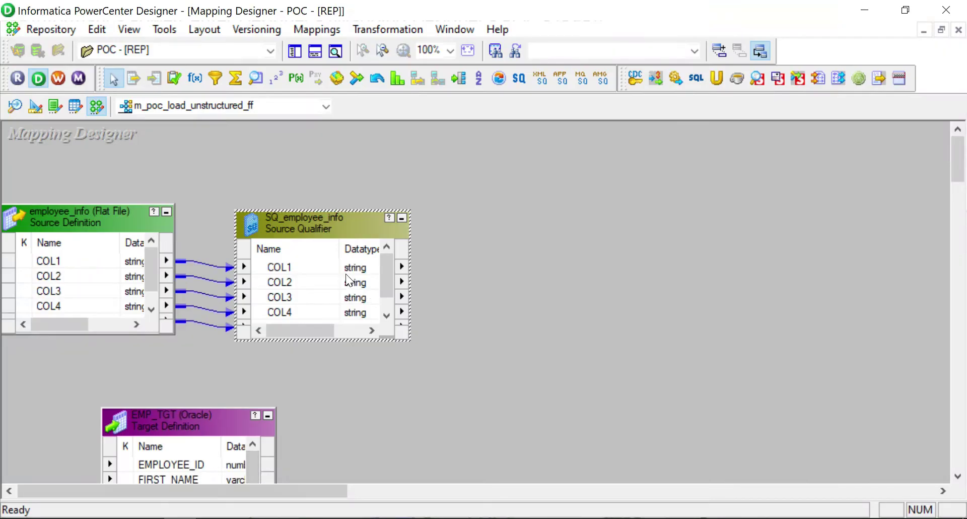
left_click(271, 150)
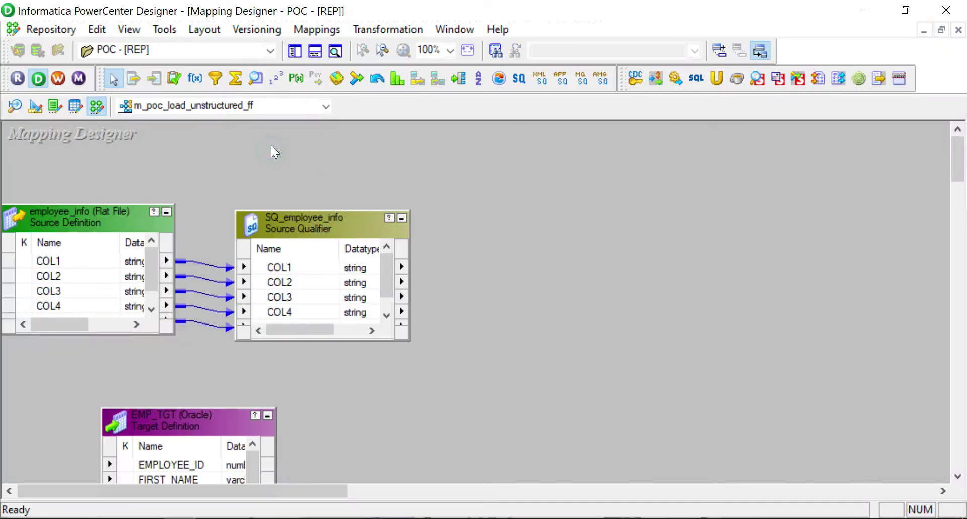
left_click(190, 82)
left_click(511, 235)
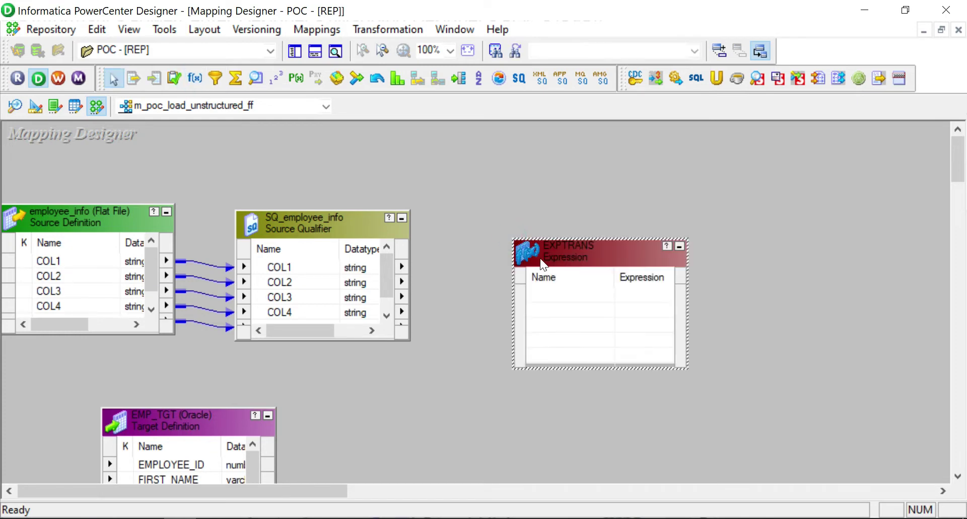
left_click_drag(545, 253, 489, 229)
Link all SQ_employee_info ports COL1–COL5 into EXPTRANS and enlarge it to show them.
right_click(322, 293)
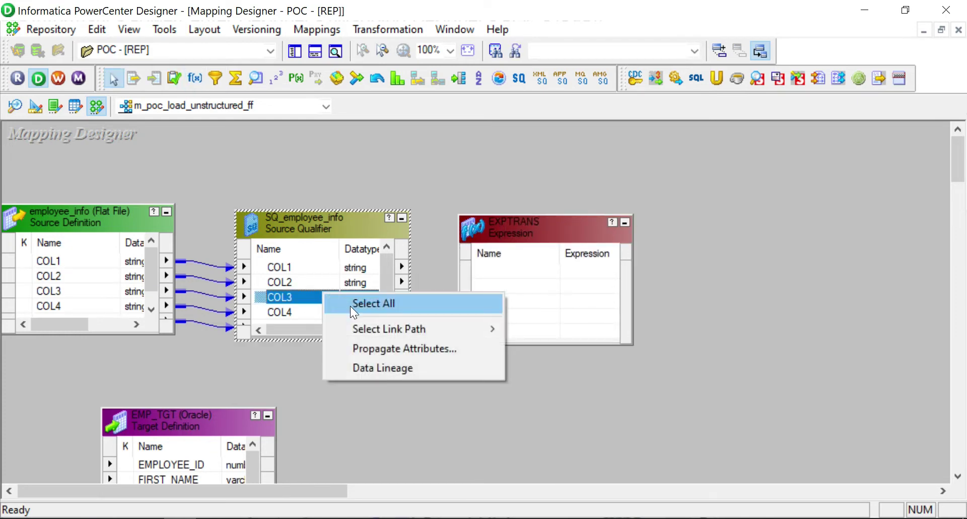
left_click(350, 305)
left_click_drag(261, 265, 499, 288)
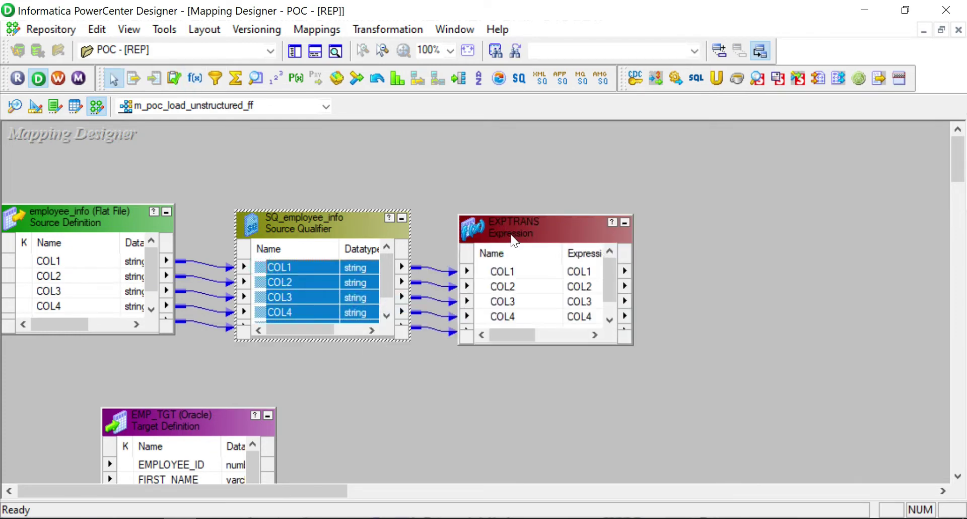
left_click_drag(511, 234, 514, 225)
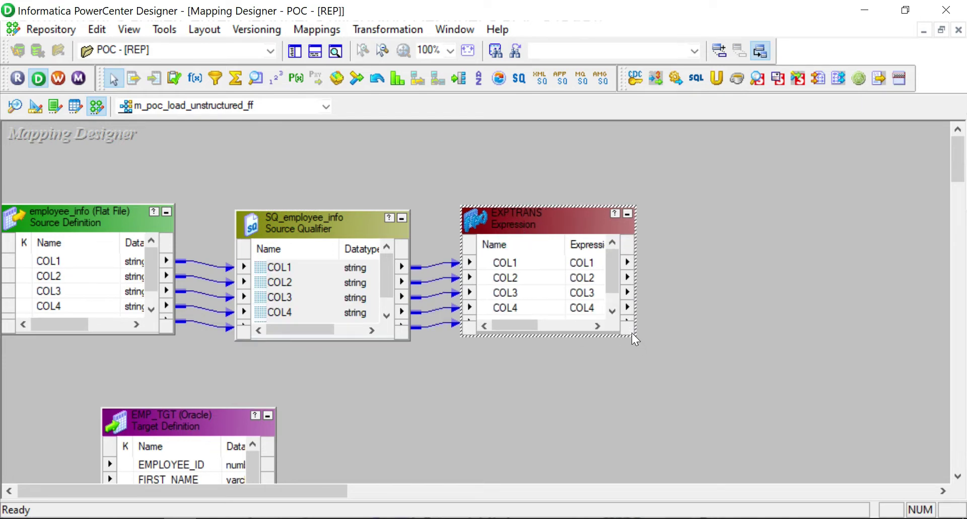
left_click_drag(634, 337, 706, 405)
double_click(503, 322)
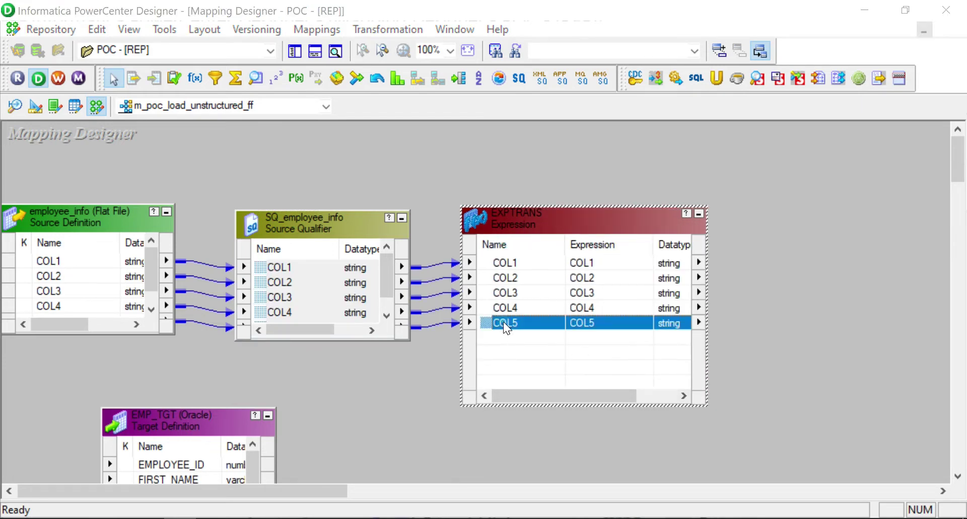
Add variable port v_FLAG after COL5 in EXPTRANS and bring up its expression.
left_click(93, 233)
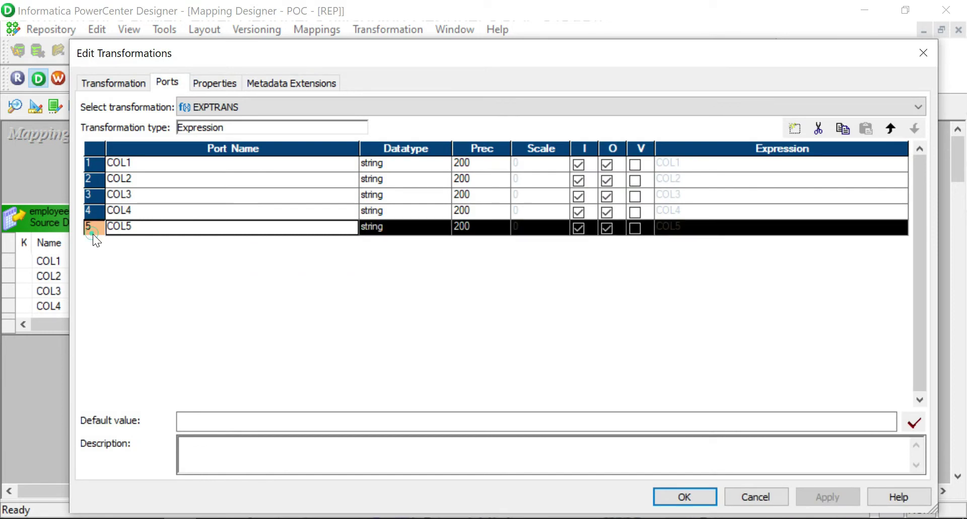
left_click(795, 129)
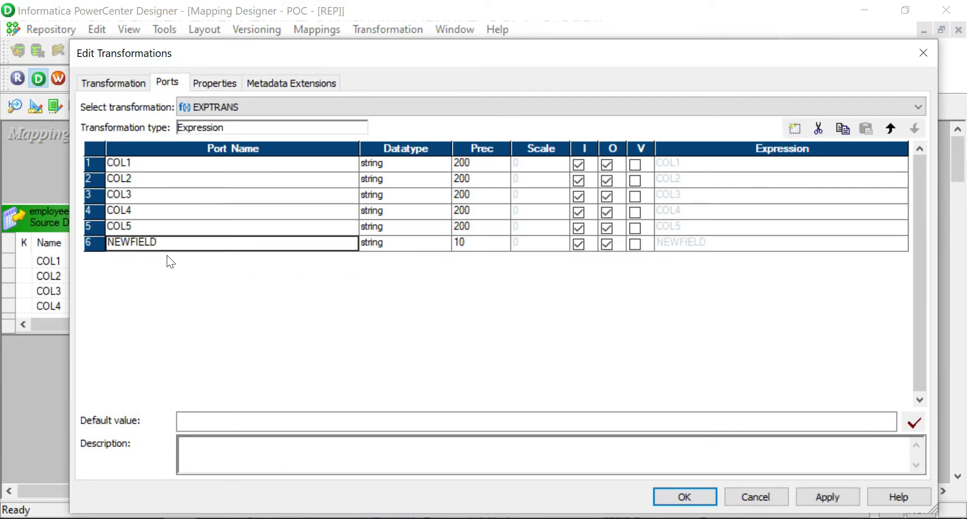
left_click(157, 243)
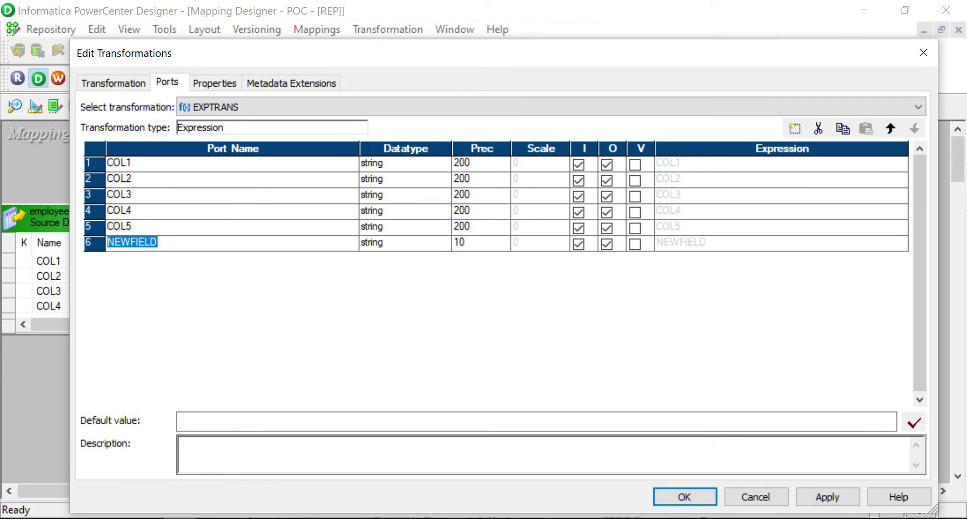
type("v_")
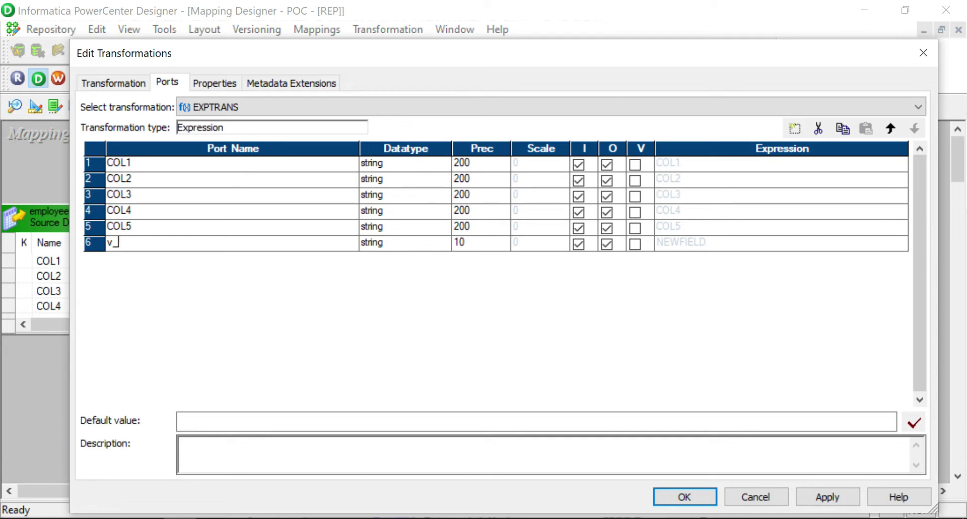
type("FLAG")
left_click(635, 244)
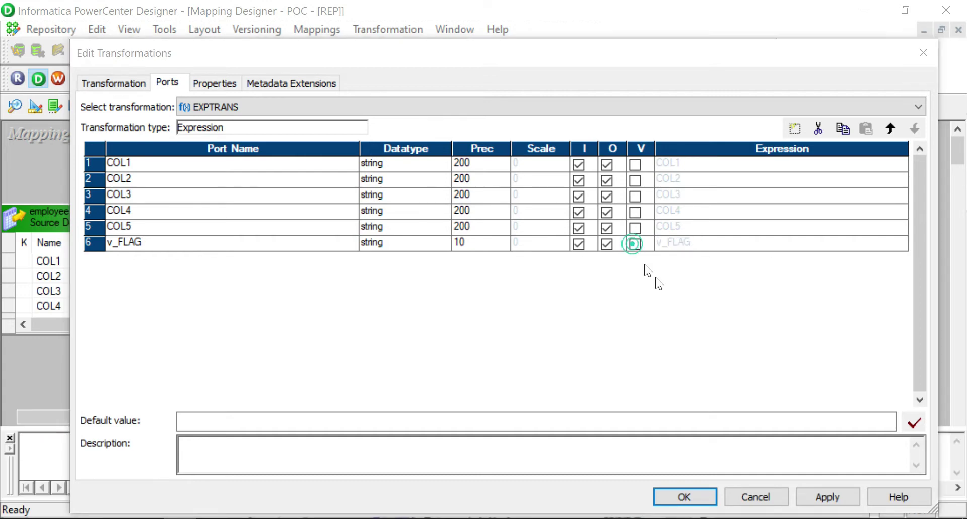
left_click(635, 245)
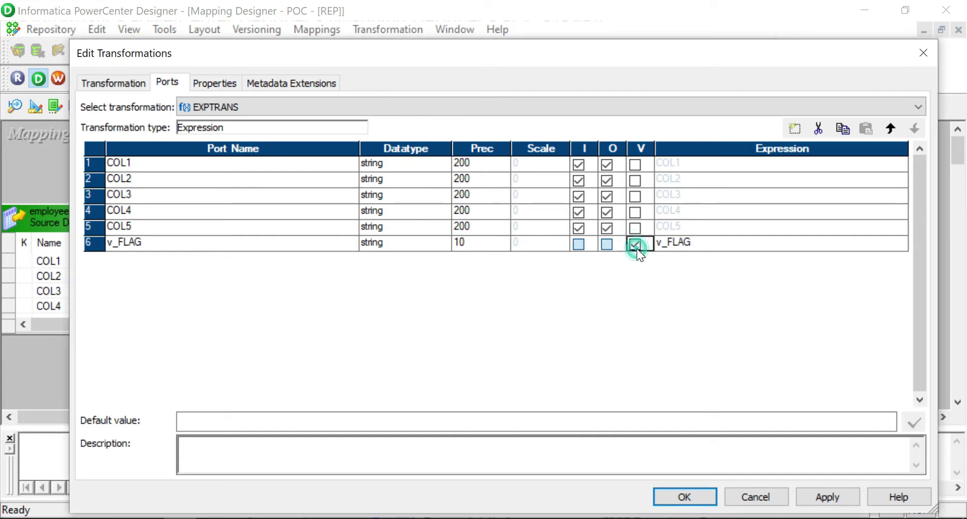
left_click(897, 243)
left_click(897, 243)
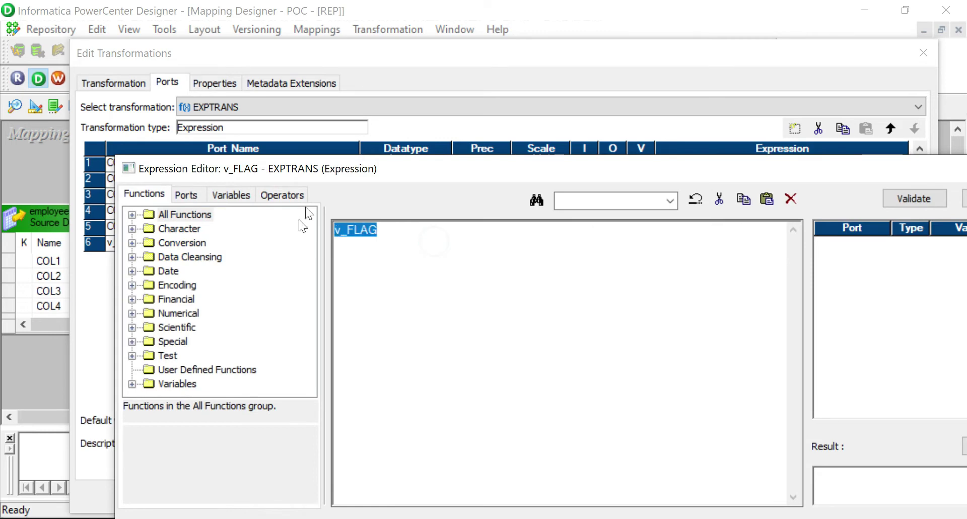
Begin v_FLAG's expression with IIF(COL1='START_OF_DATA',1, inserting COL1 from the port list.
left_click_drag(448, 166, 364, 61)
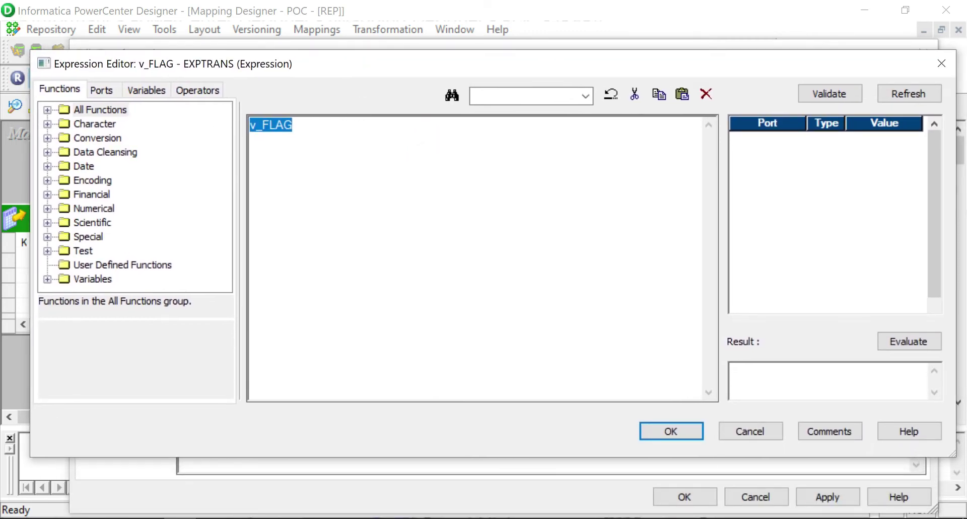
type("IIF(")
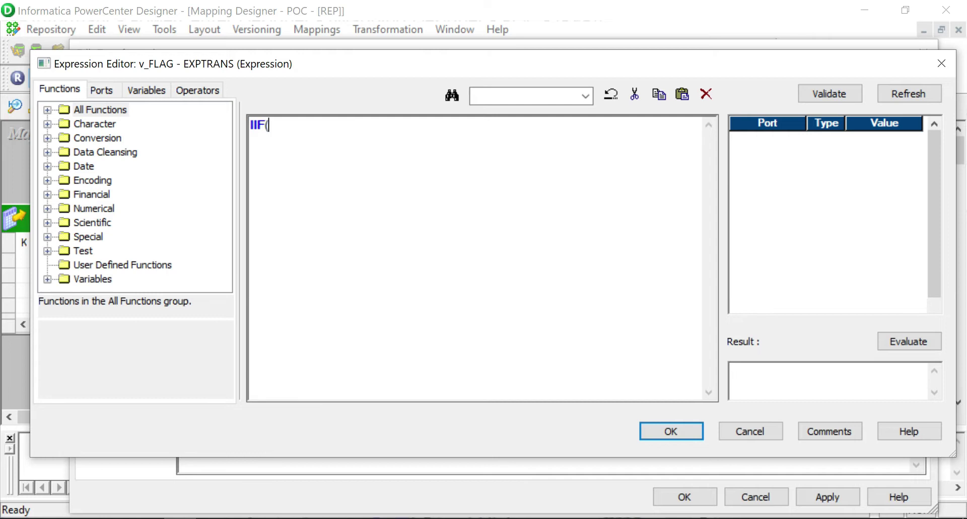
left_click(103, 90)
double_click(103, 124)
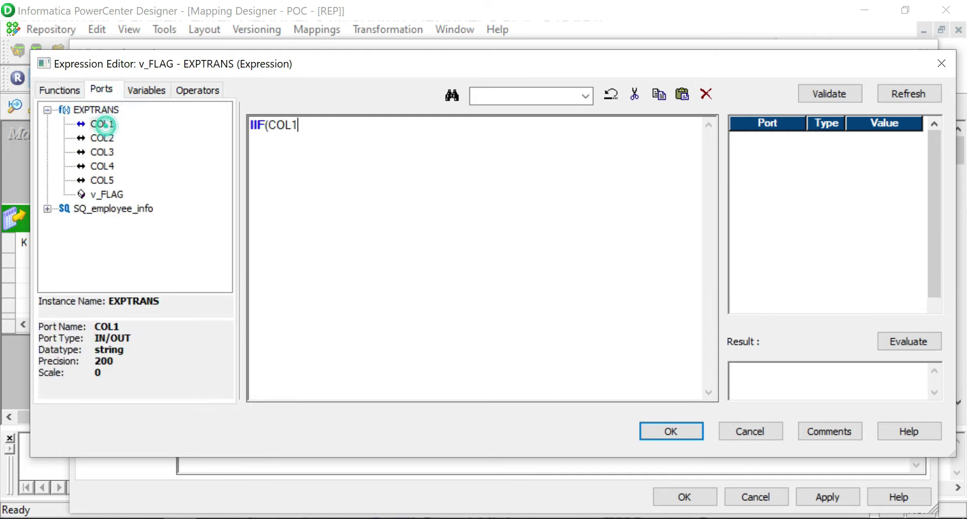
type("='S")
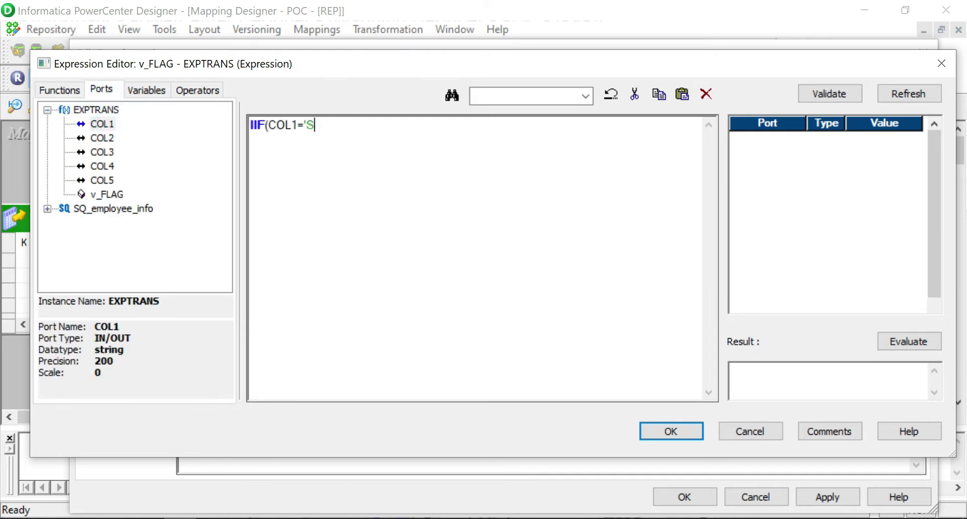
type("TART_OF_DATA'")
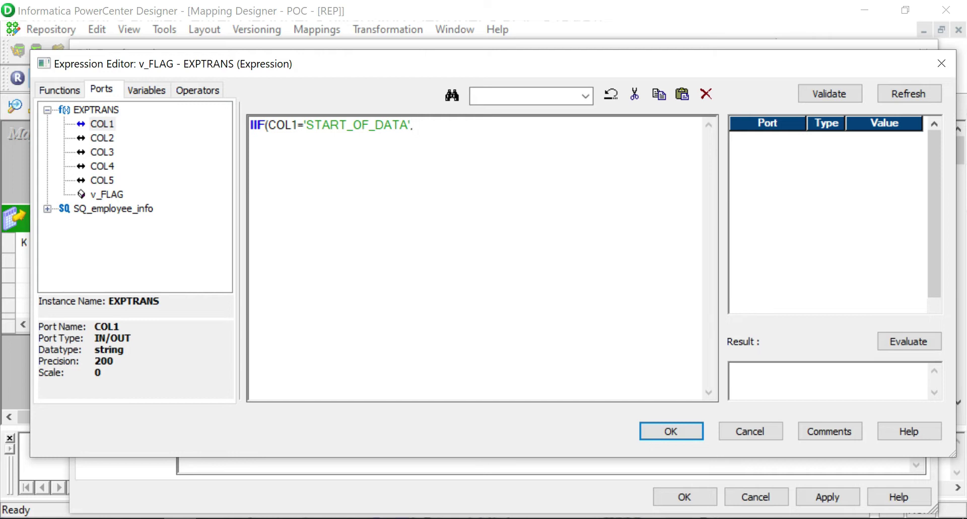
type(",1")
Add the nested IIF(COL1='END_OF_DATA',0,v_FLAG) with closing parentheses, then validate and dismiss the parse error.
type("(")
type("IIF")
type("(")
type("COL1")
type("='END")
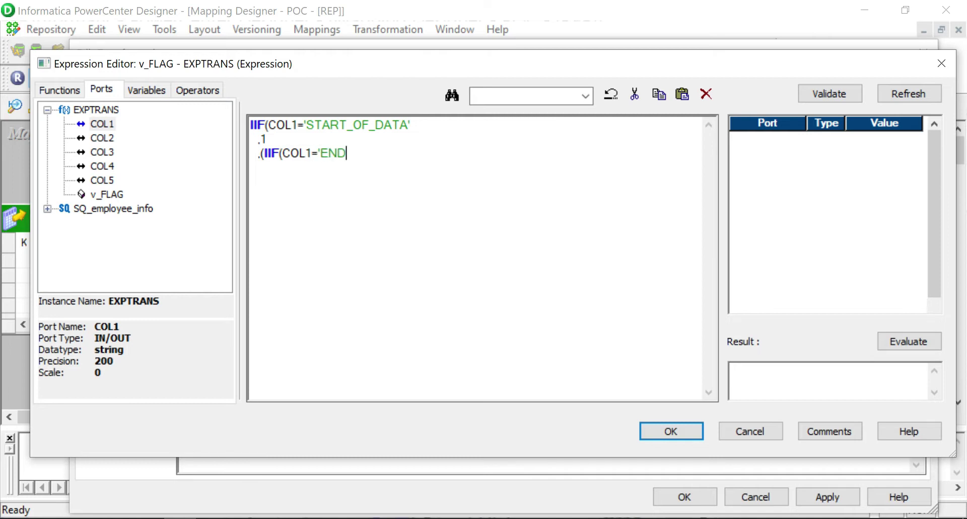
type("_OF_DATA'")
key("Return")
type(",0")
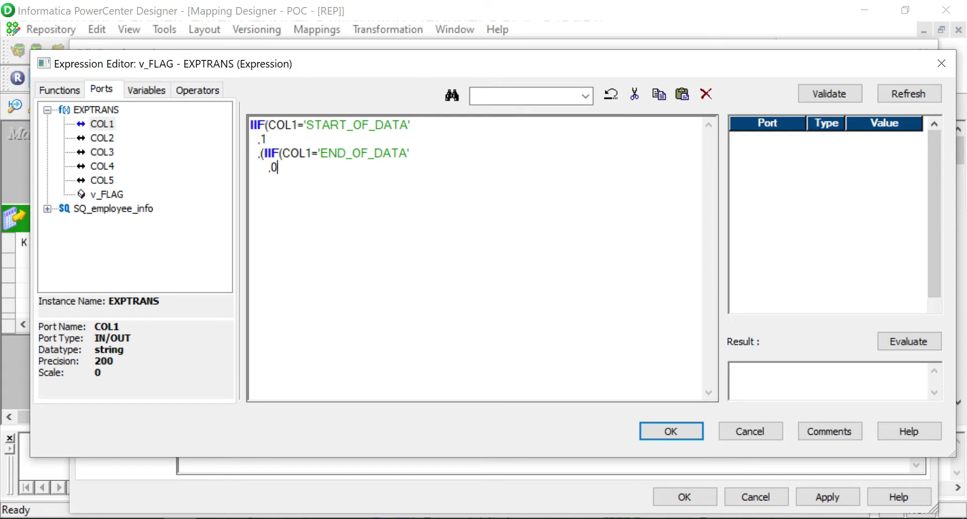
key("Return")
double_click(108, 194)
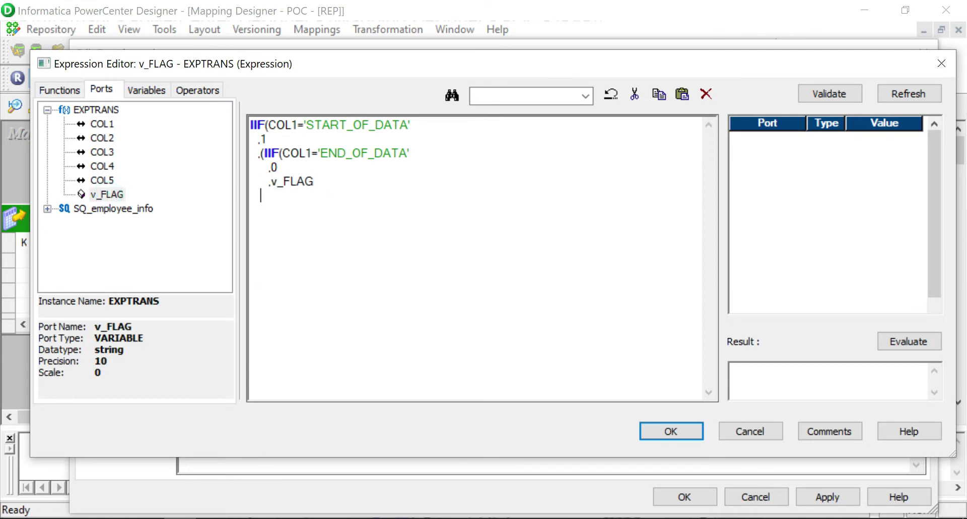
type(")")
key("Return")
type(")")
left_click(827, 94)
left_click(559, 331)
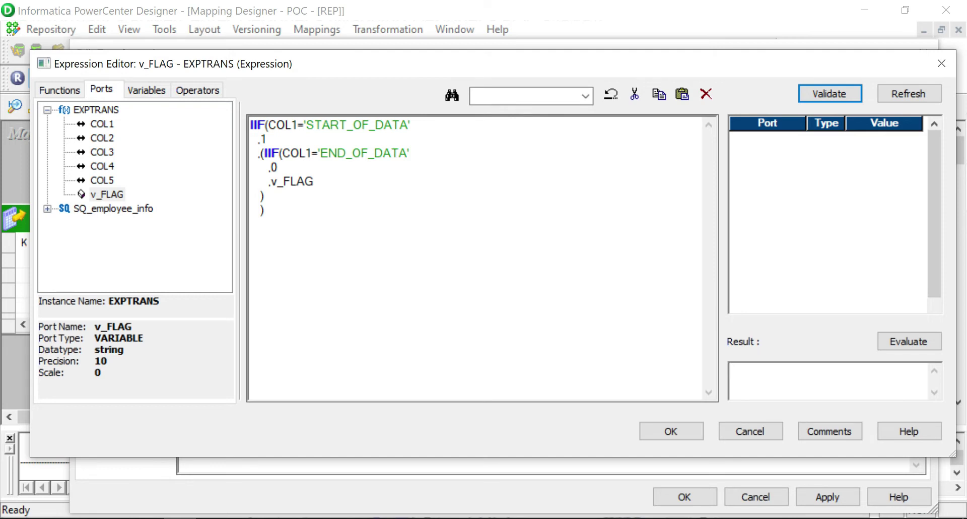
Add the missing closing parenthesis and validate, dismissing the type-mismatch error.
left_click(325, 181)
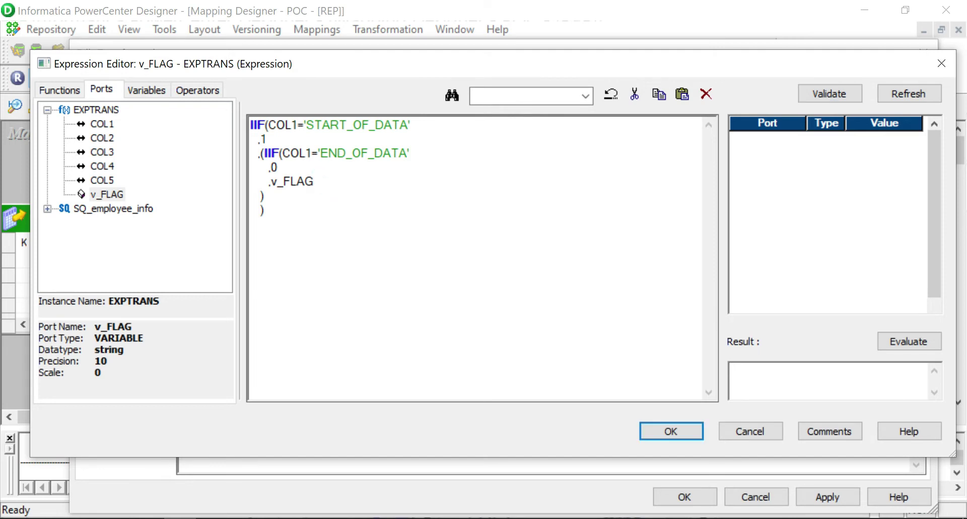
key("Return")
type(")")
left_click(816, 106)
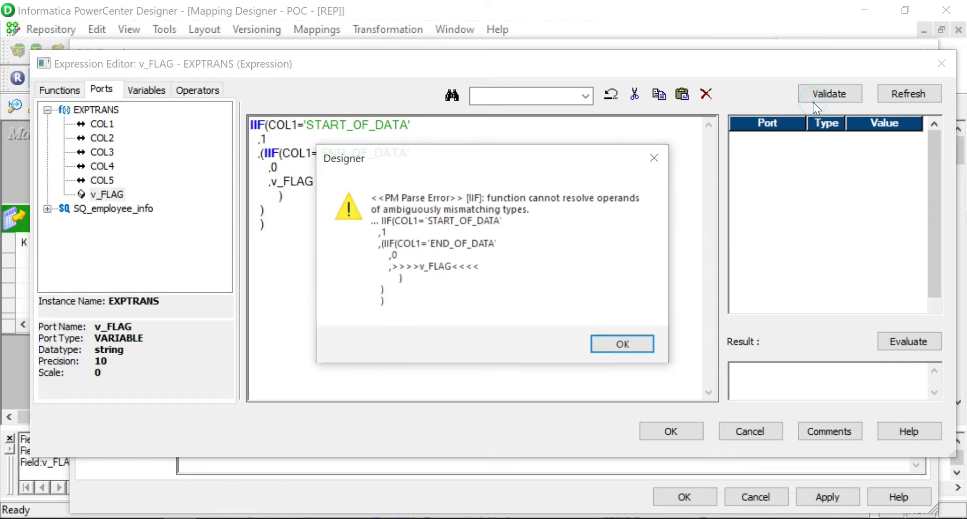
left_click(631, 346)
Turn the IIF results into quoted strings, writing '1' and moving on to the 0 value.
left_click(282, 153)
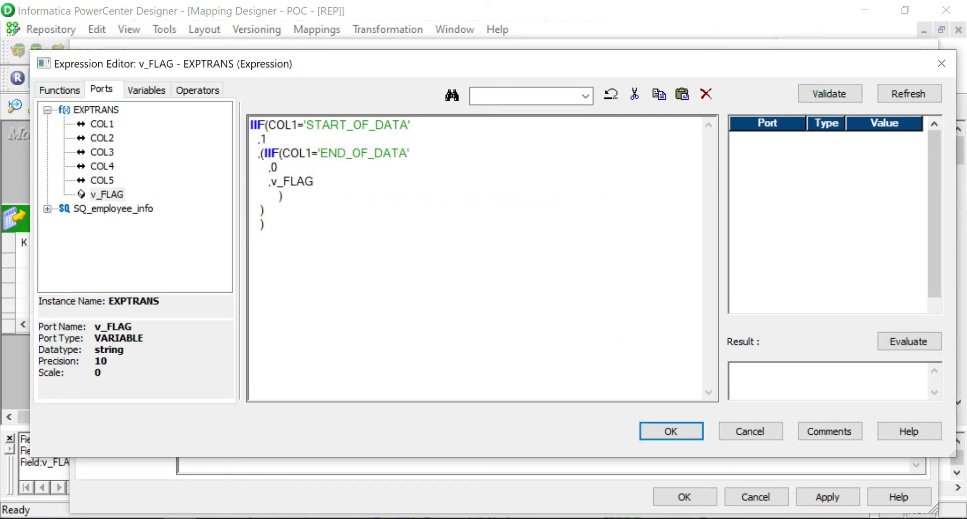
left_click(265, 210)
left_click(322, 180)
left_click_drag(314, 181, 263, 153)
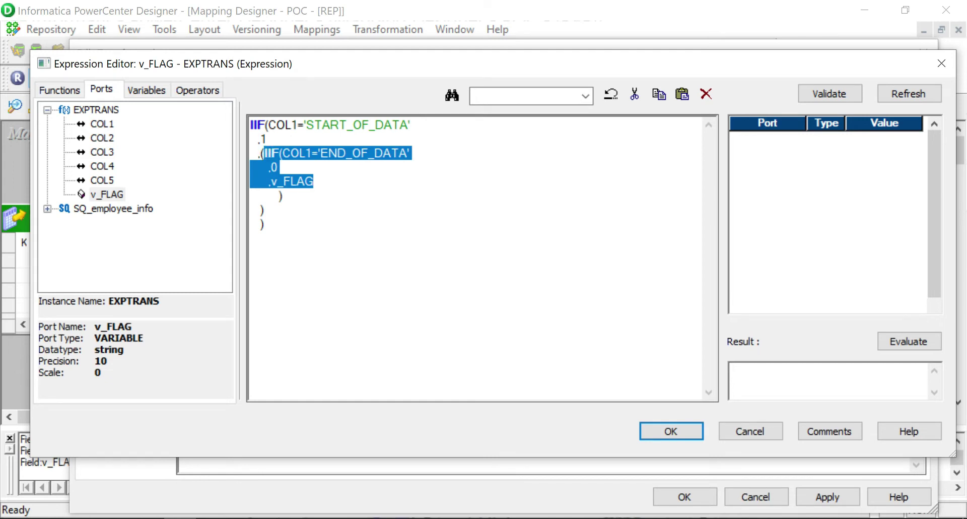
left_click_drag(302, 190, 256, 152)
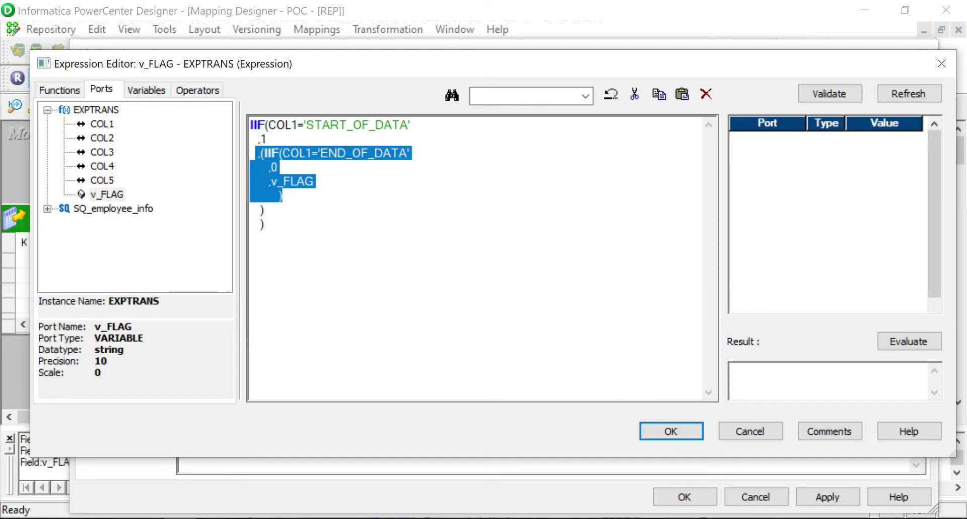
left_click_drag(256, 153, 263, 152)
left_click(313, 199)
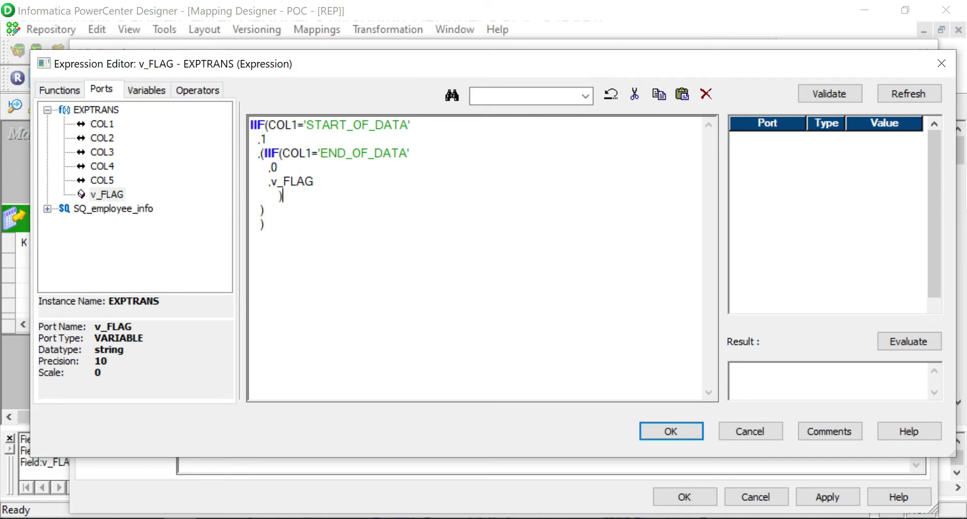
left_click(269, 125)
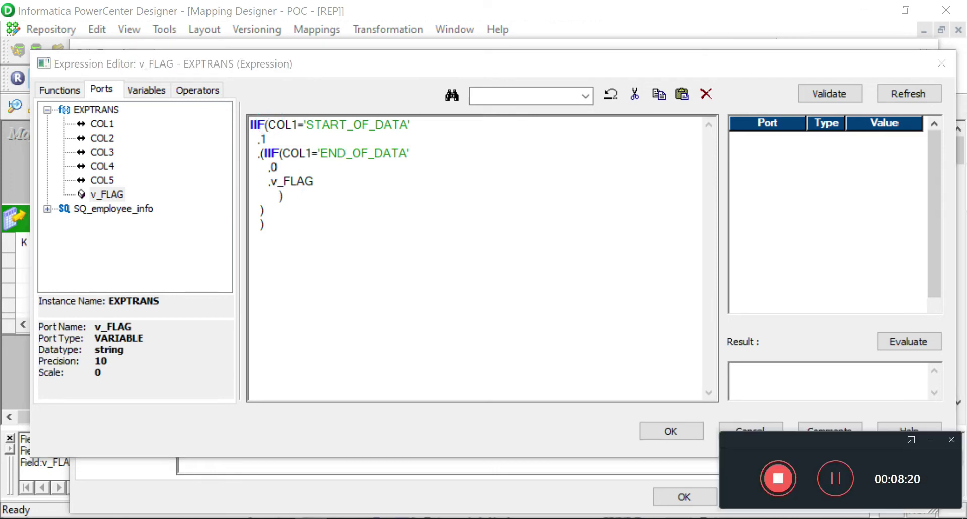
left_click(930, 440)
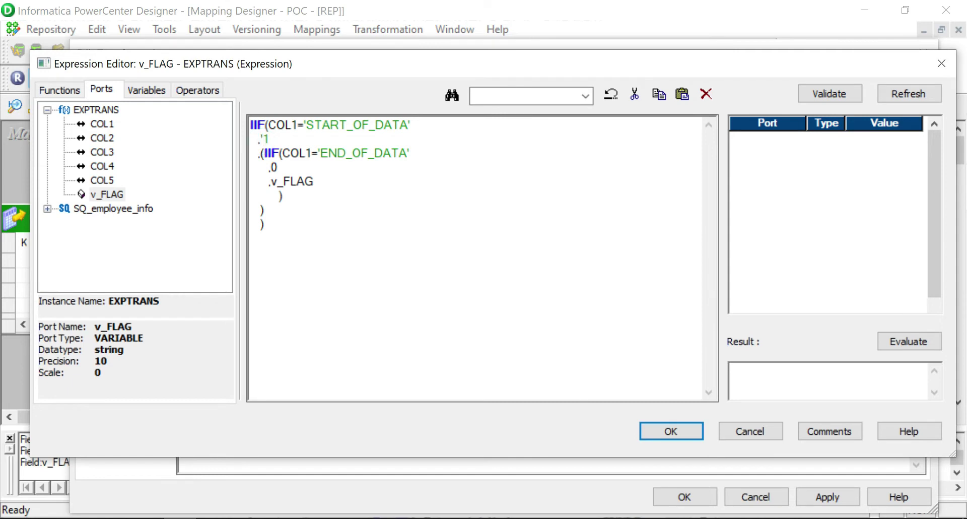
type("'1'")
left_click(272, 166)
type("'")
left_click(839, 99)
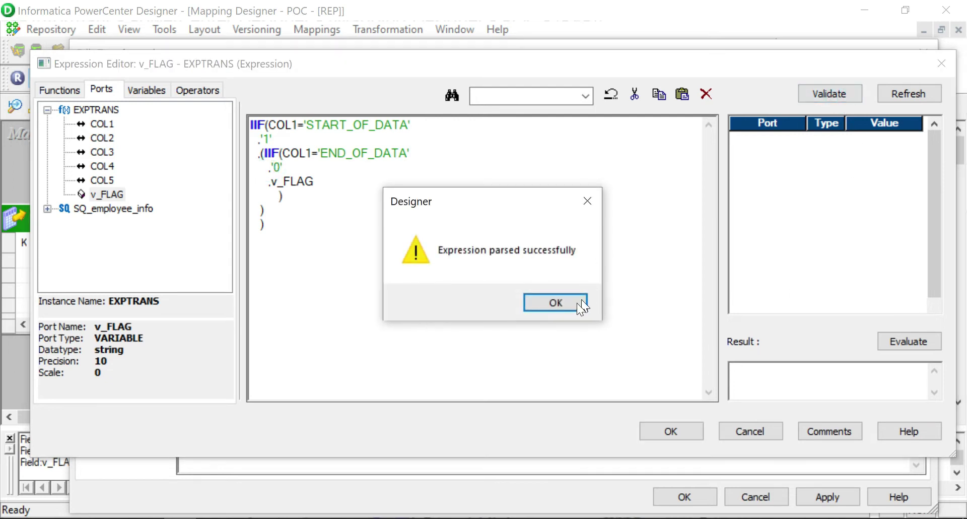
left_click(559, 302)
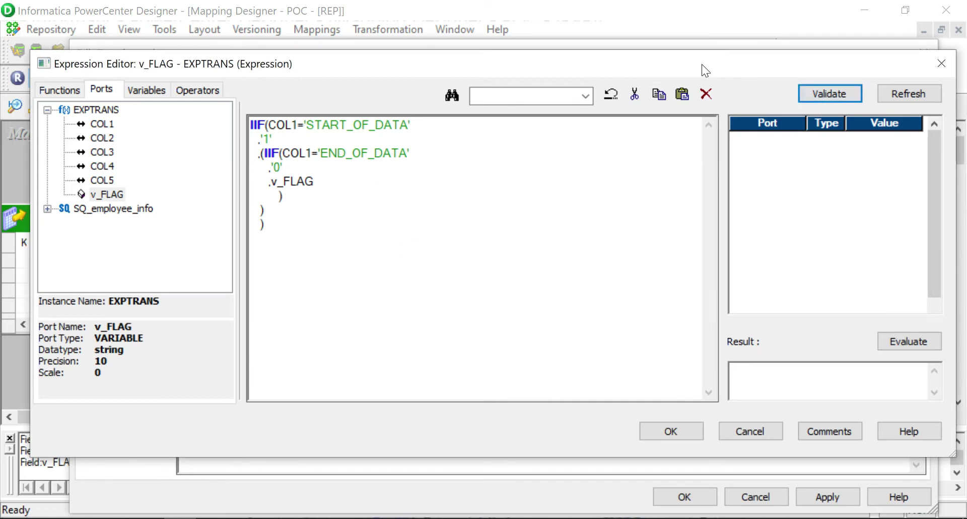
left_click_drag(702, 65, 710, 47)
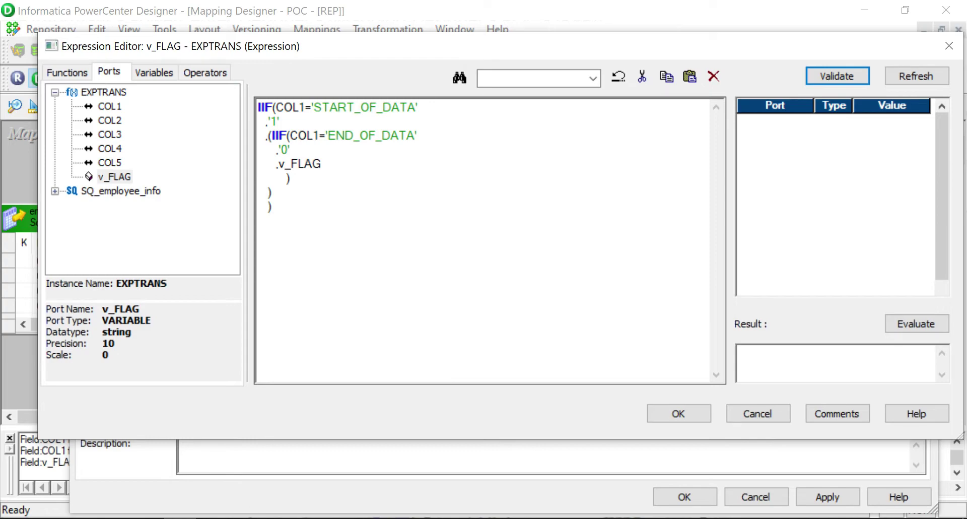
left_click(245, 518)
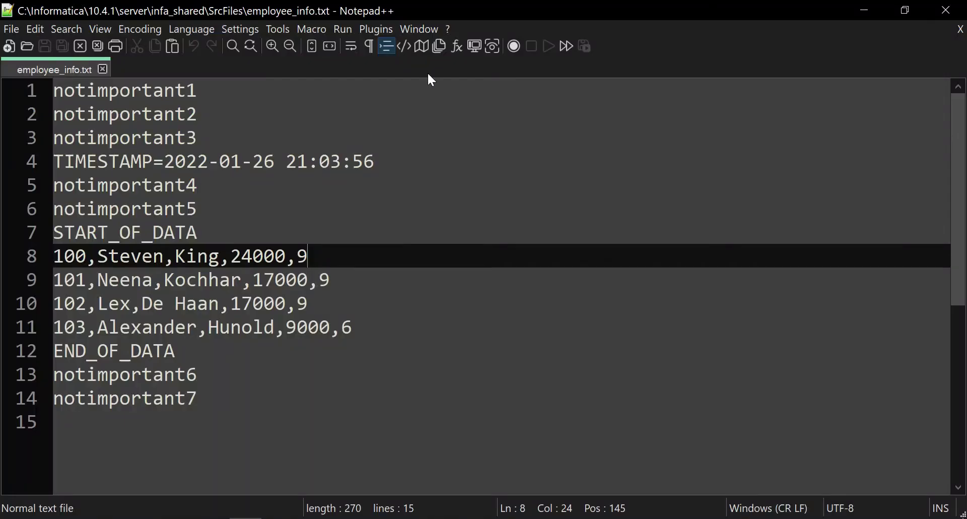
left_click(905, 10)
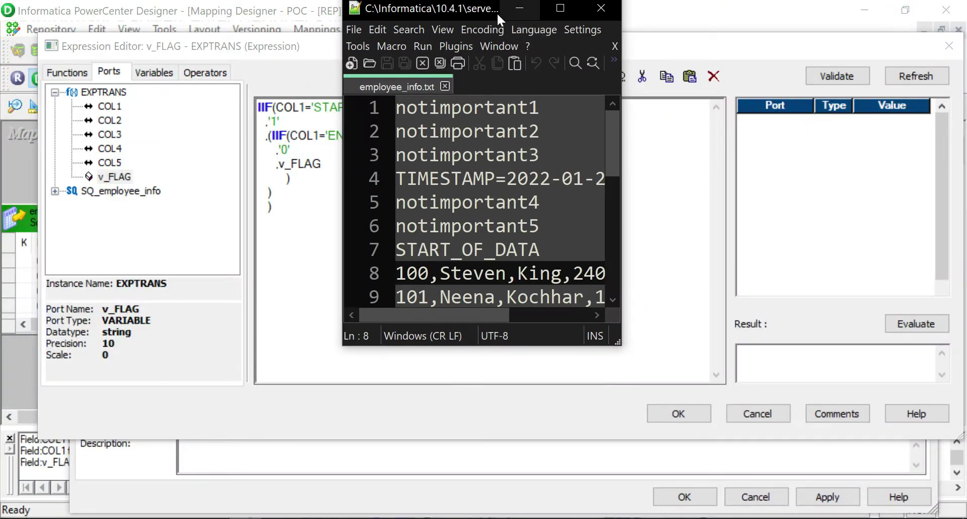
left_click_drag(496, 12, 722, 83)
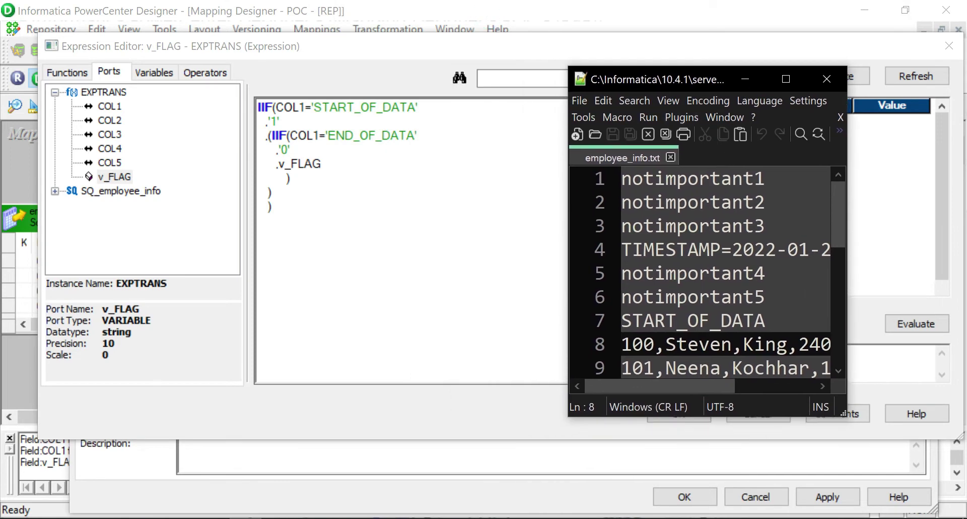
left_click(766, 179)
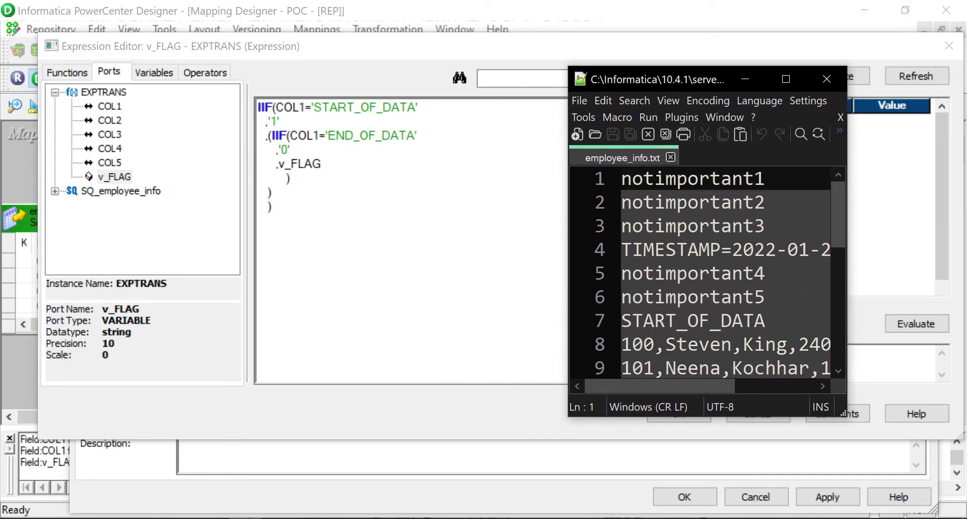
key("alt+Tab")
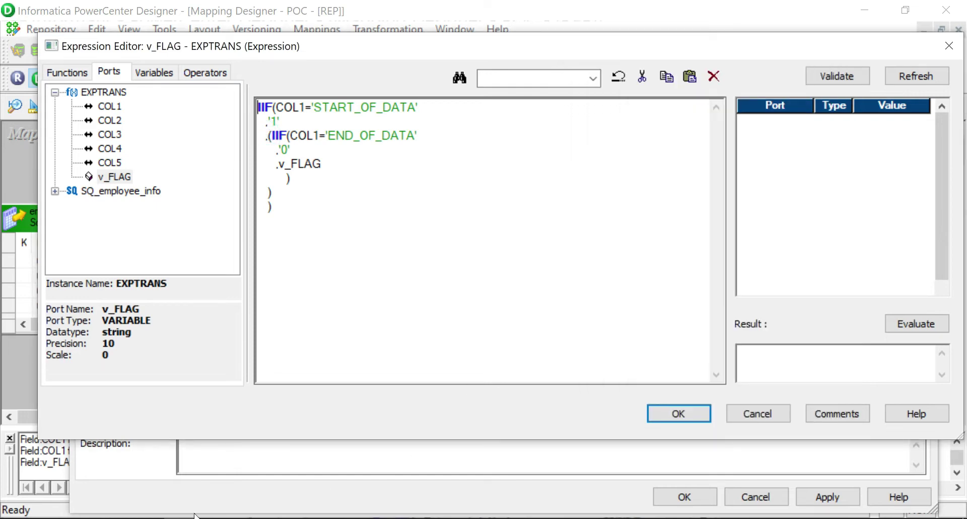
key("alt+Tab")
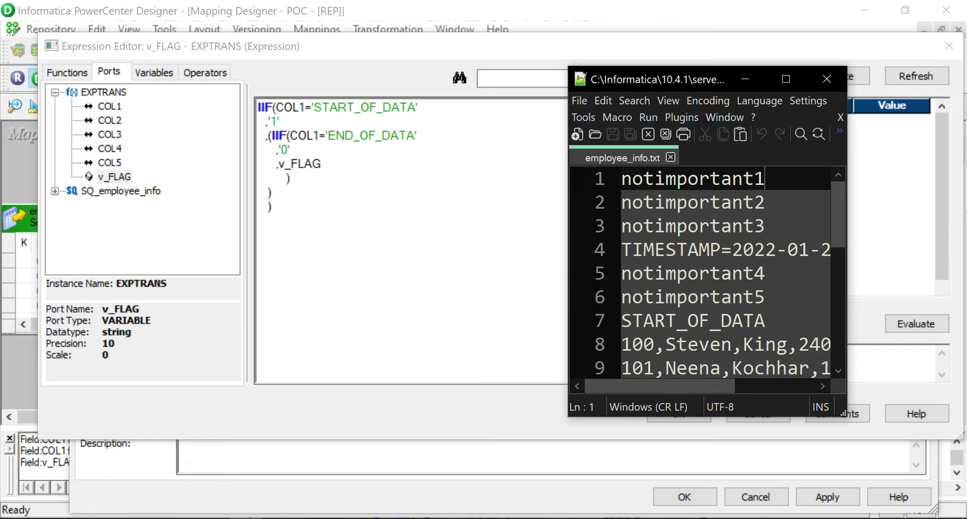
left_click(280, 165)
double_click(322, 162)
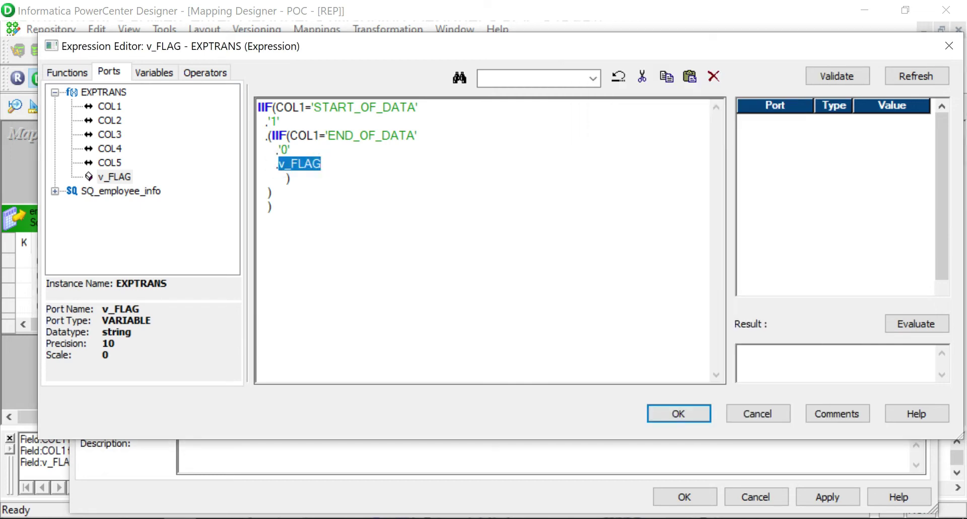
key("alt+Tab")
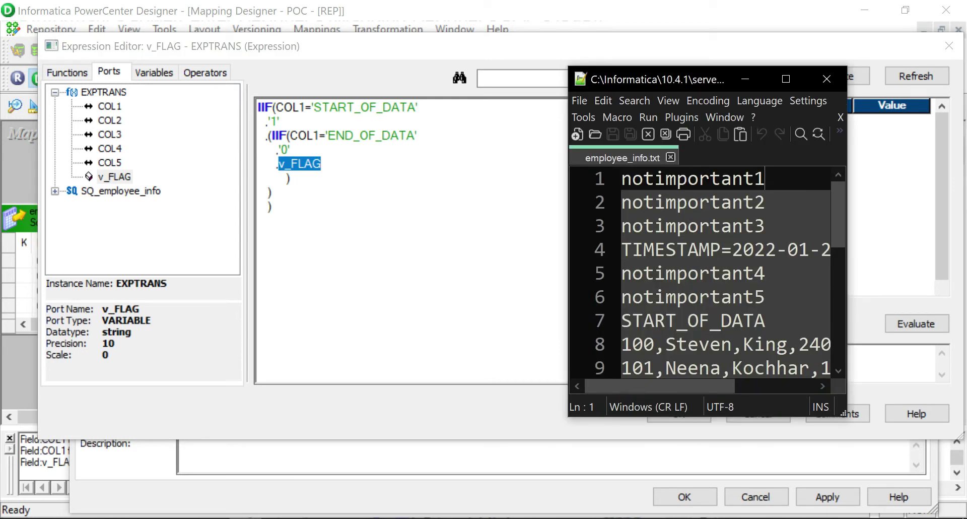
key("alt+Tab")
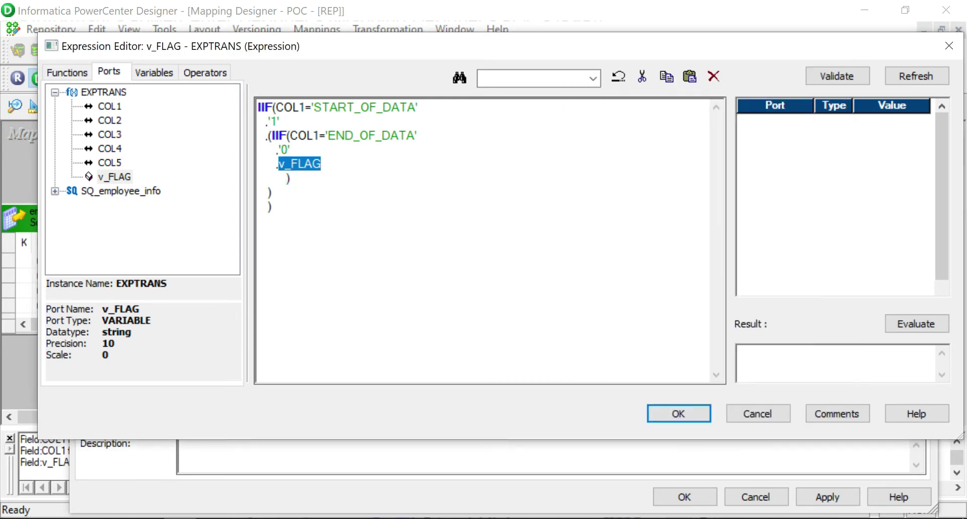
left_click(338, 107)
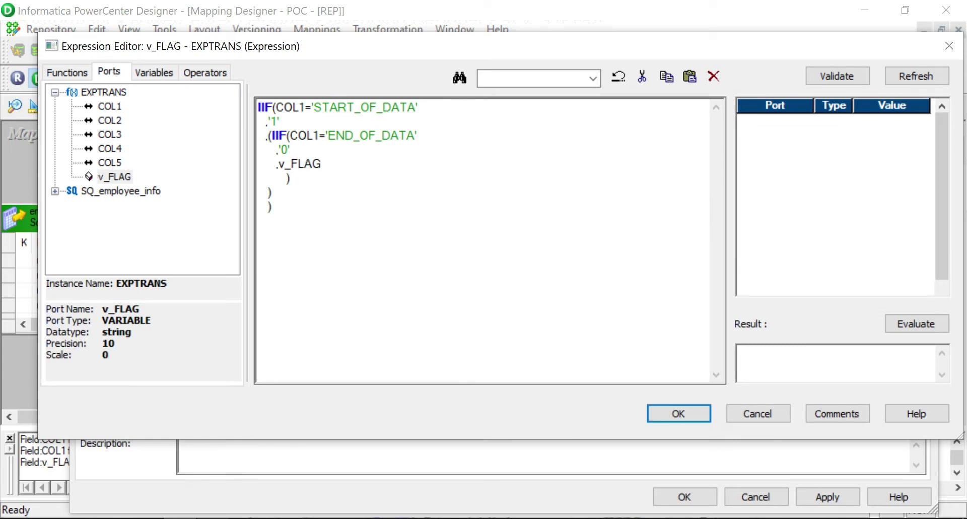
key("alt+Tab")
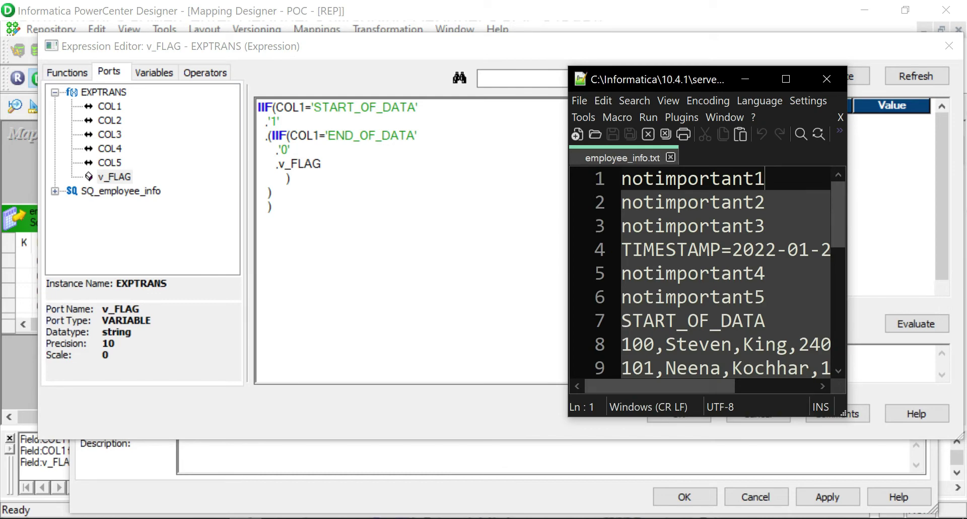
left_click(753, 320)
left_click_drag(838, 222, 839, 246)
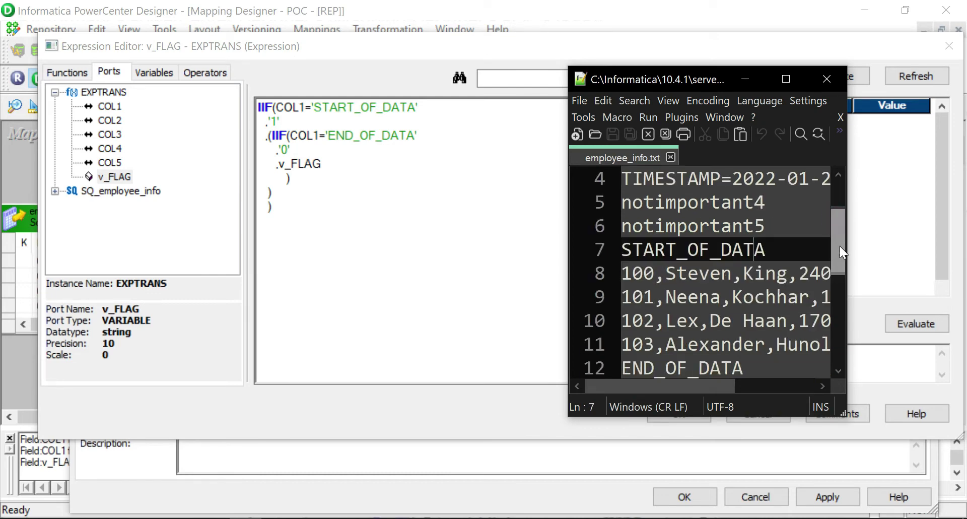
left_click(787, 246)
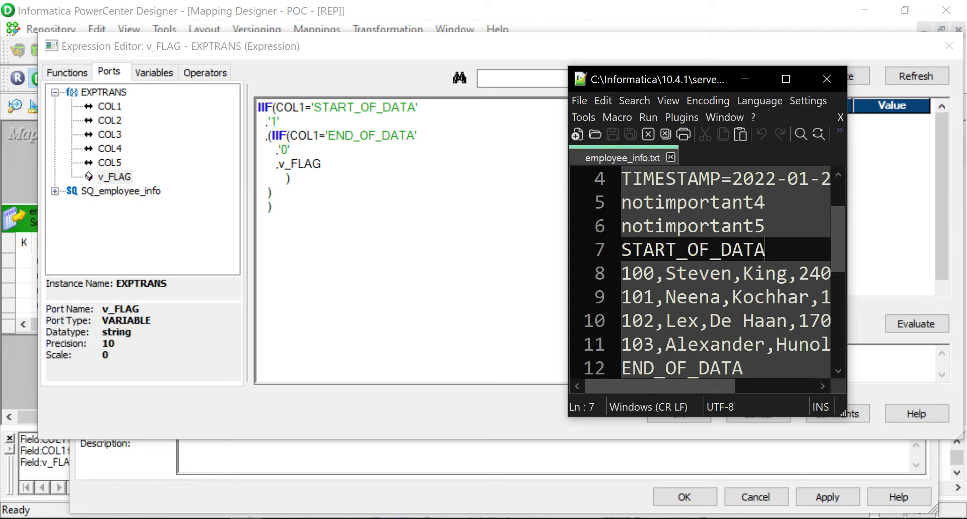
left_click_drag(697, 276, 705, 323)
double_click(706, 320)
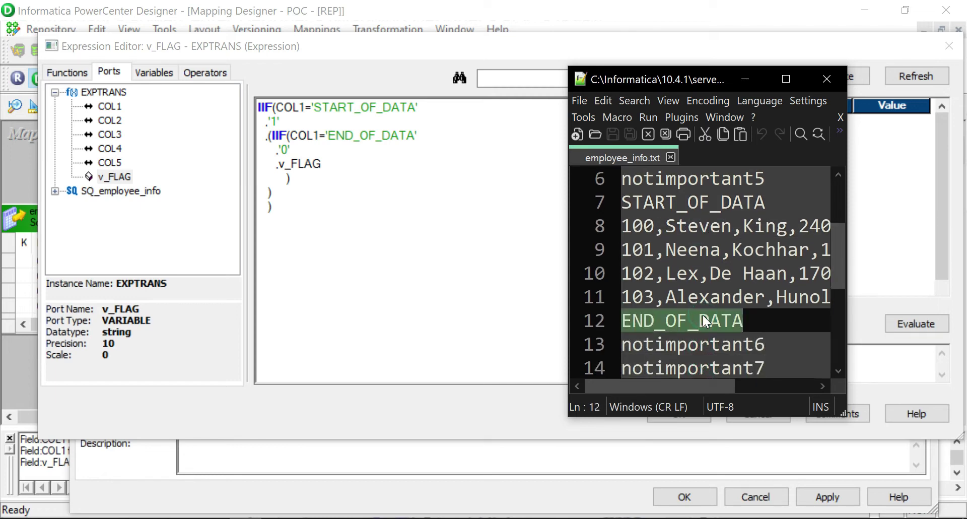
key("Right")
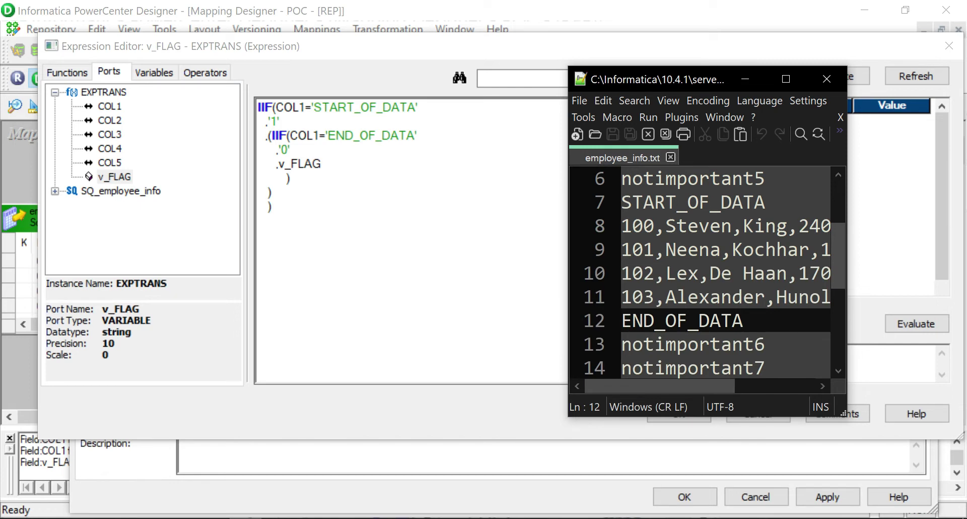
left_click(778, 201)
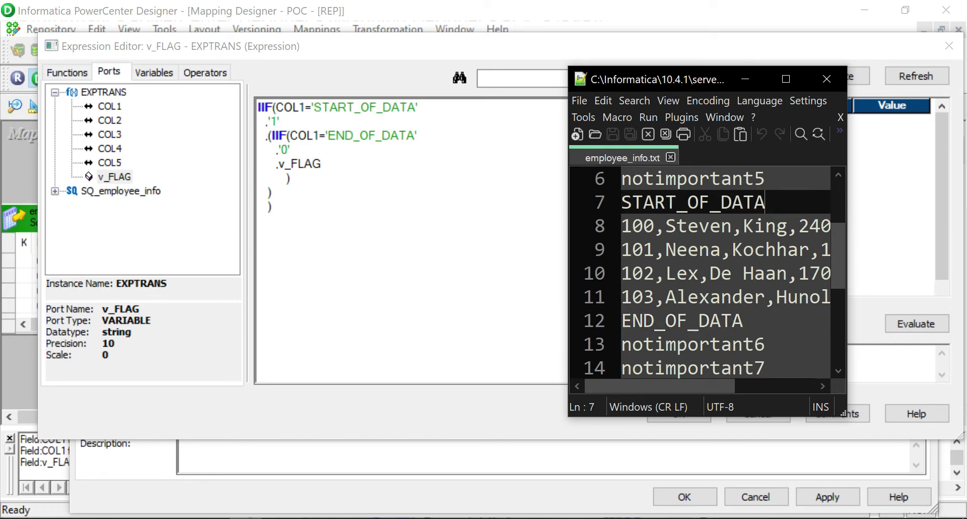
left_click_drag(791, 203, 621, 202)
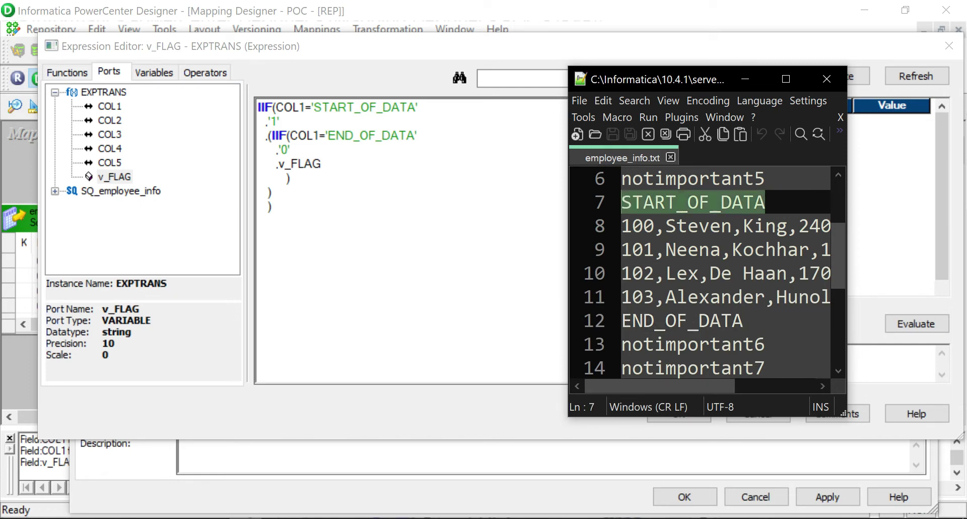
left_click(769, 201)
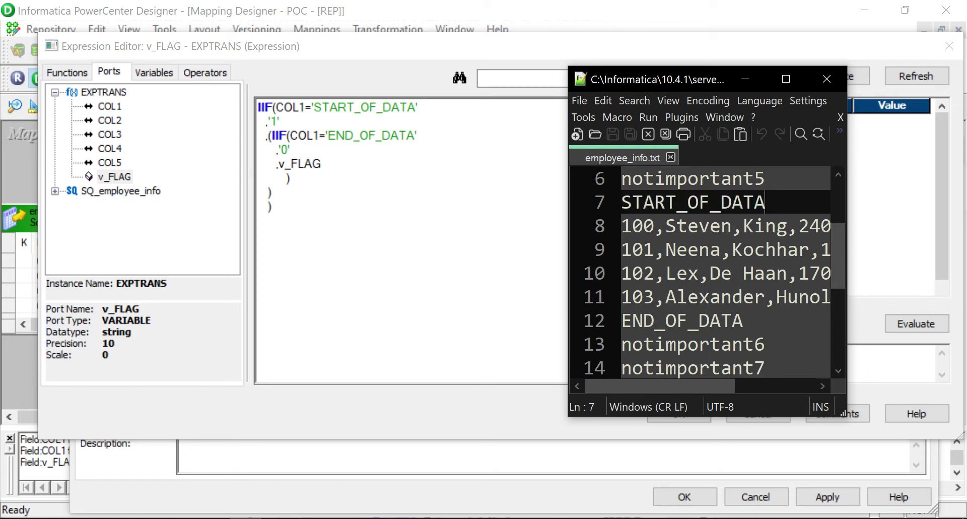
left_click_drag(766, 202, 621, 202)
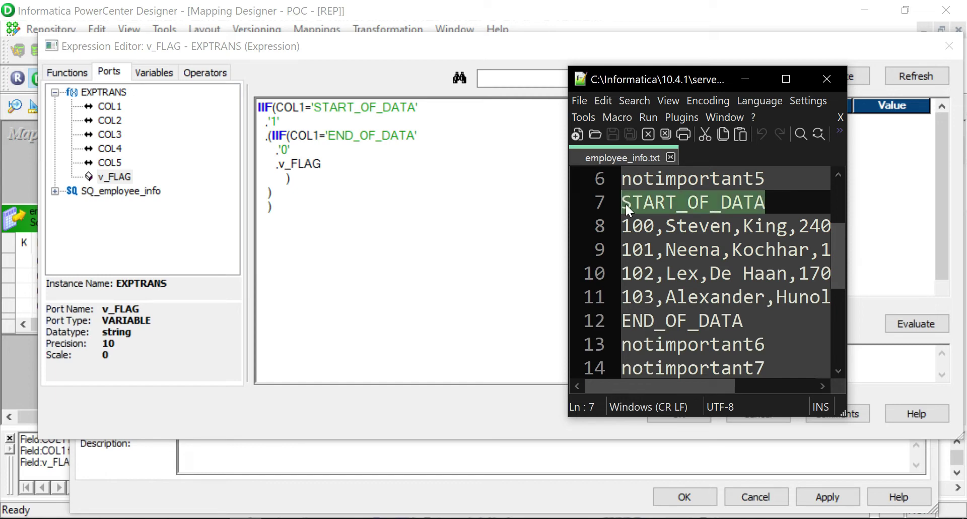
left_click(789, 199)
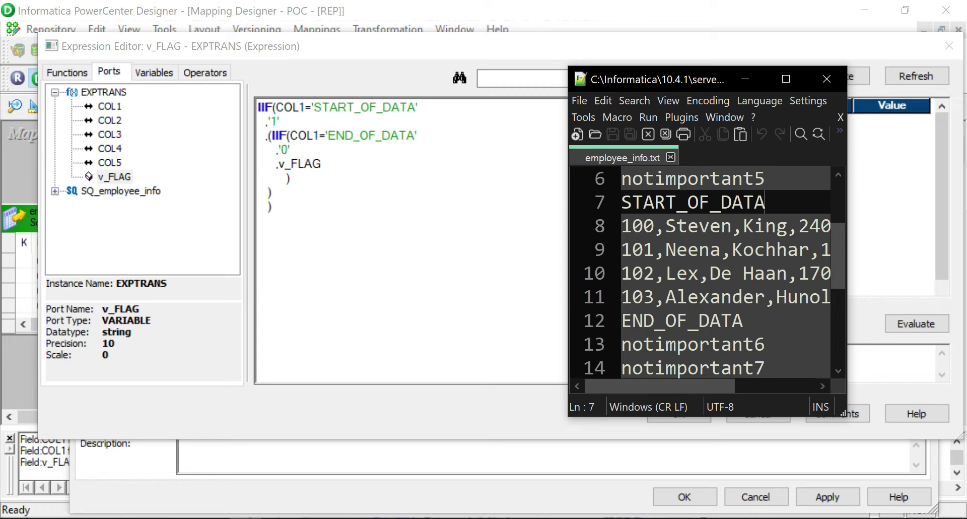
double_click(784, 199)
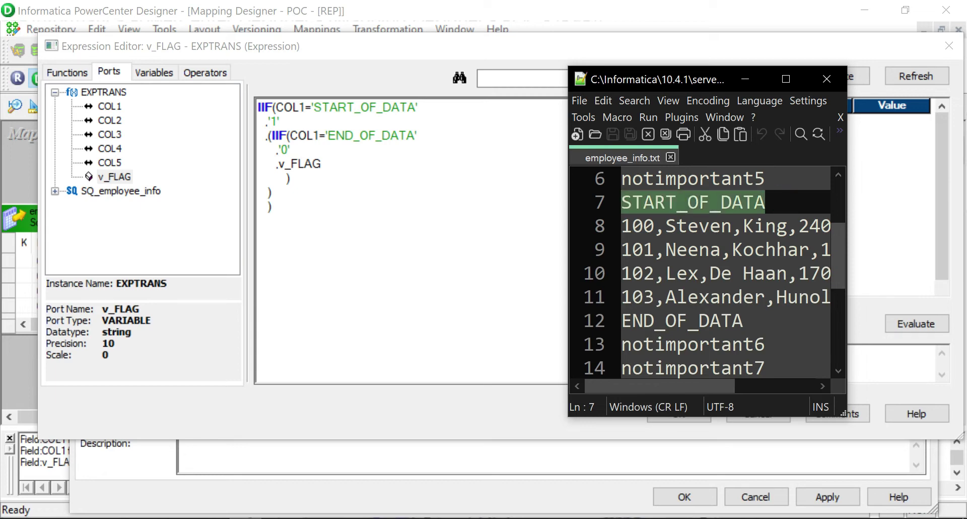
left_click_drag(700, 388, 669, 390)
left_click(403, 232)
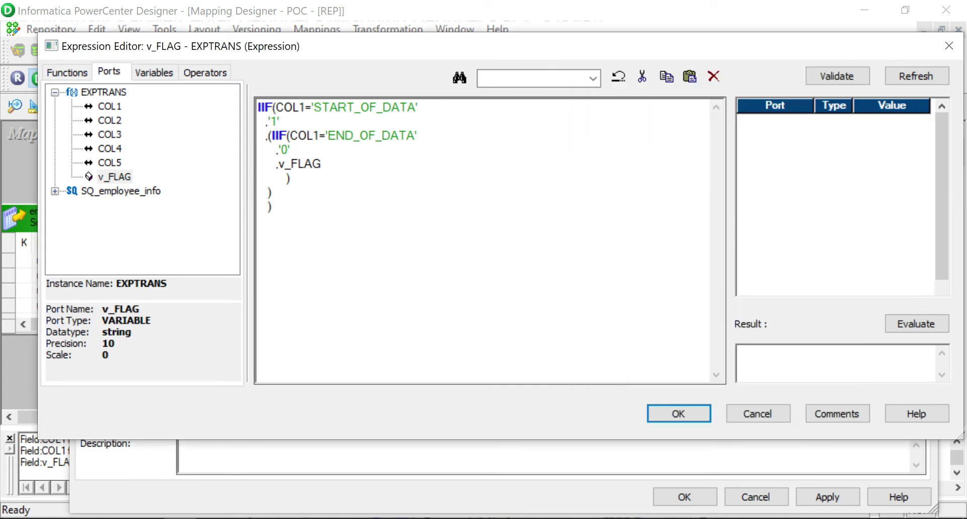
Add an output port named o_FLAG after v_FLAG in EXPTRANS.
left_click(693, 412)
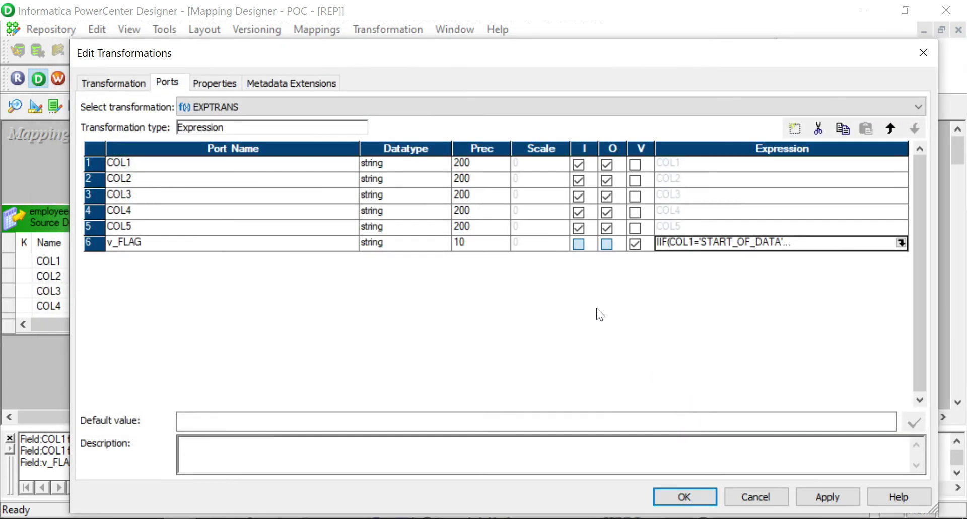
left_click(95, 244)
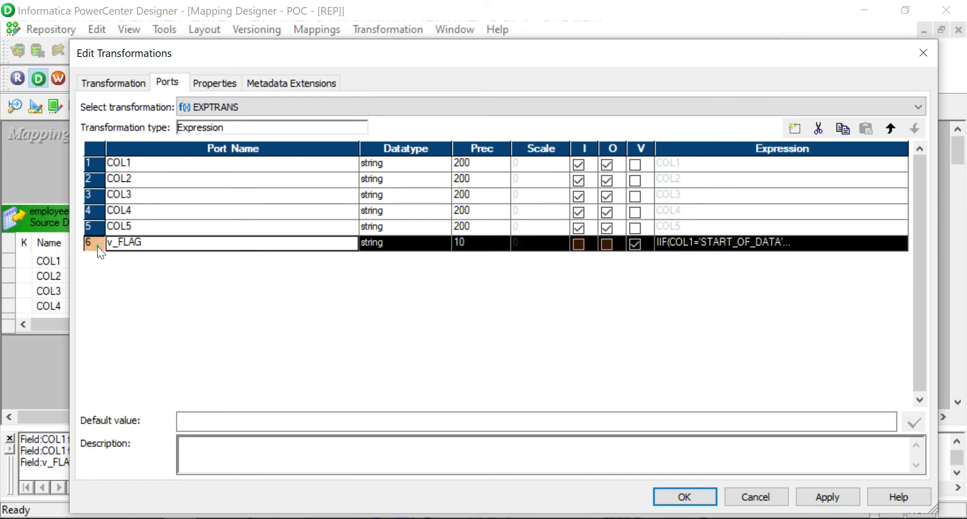
left_click(791, 135)
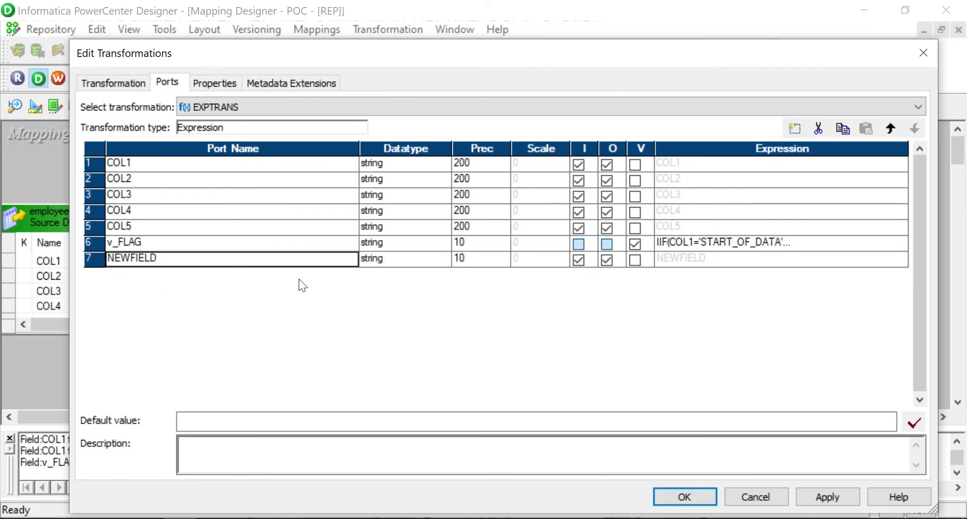
left_click(576, 262)
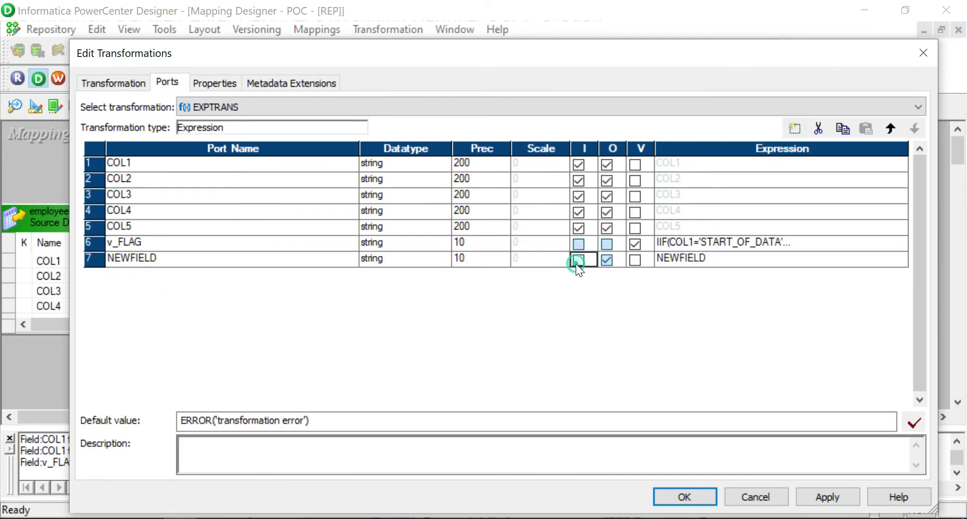
left_click(154, 260)
left_click(162, 257)
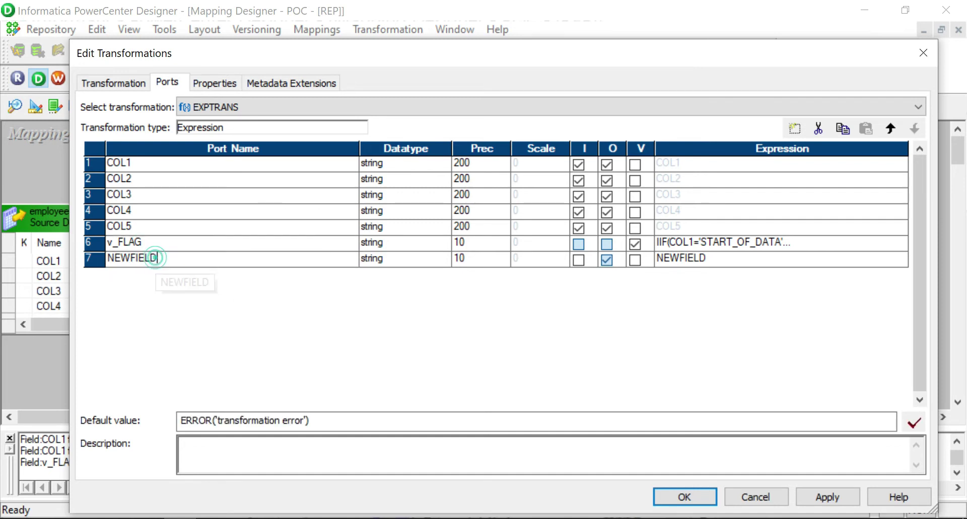
type("o_FLAG")
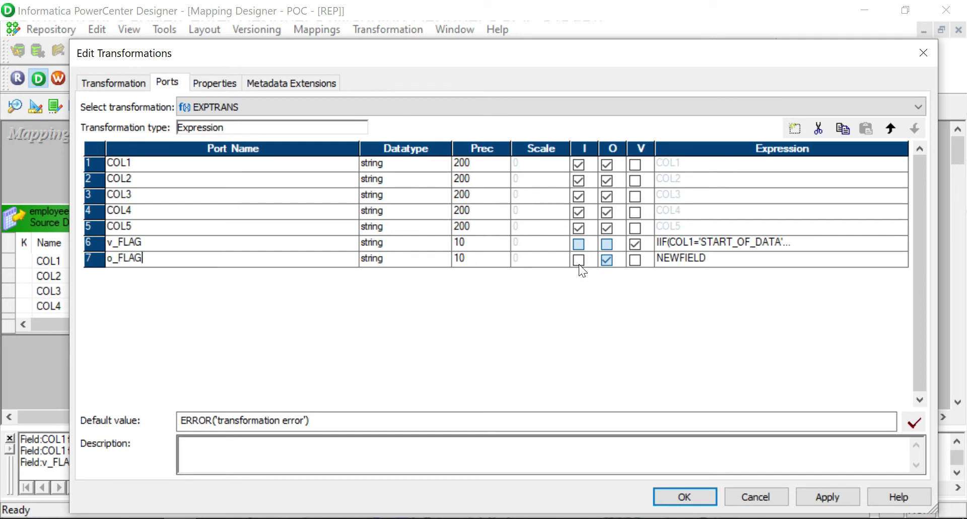
left_click(634, 260)
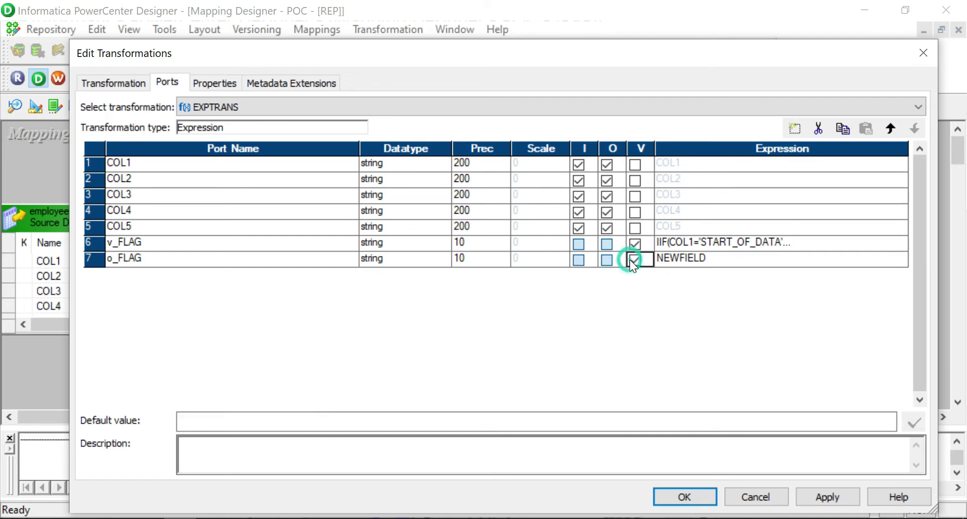
left_click(635, 260)
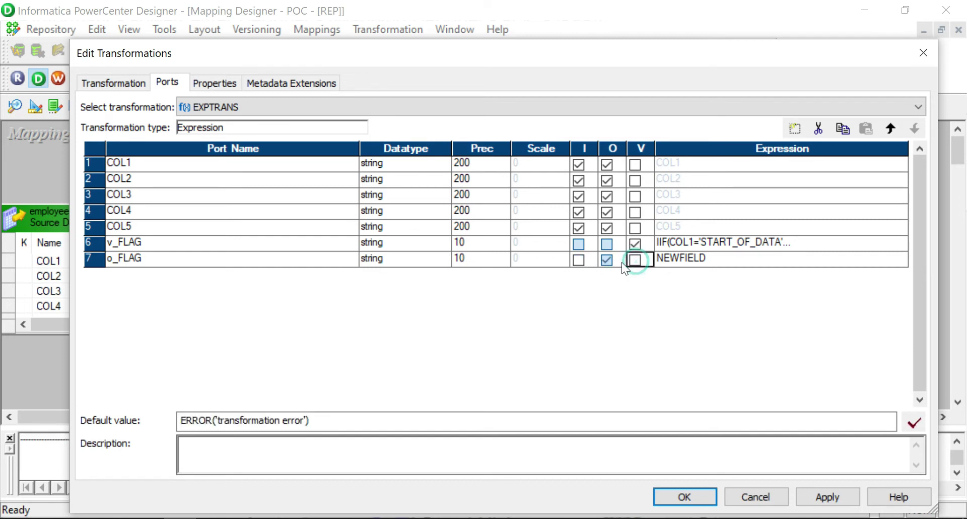
Set o_FLAG's expression to v_FLAG, apply the changes, and place a new Filter right of EXPTRANS.
left_click(687, 258)
left_click(728, 257)
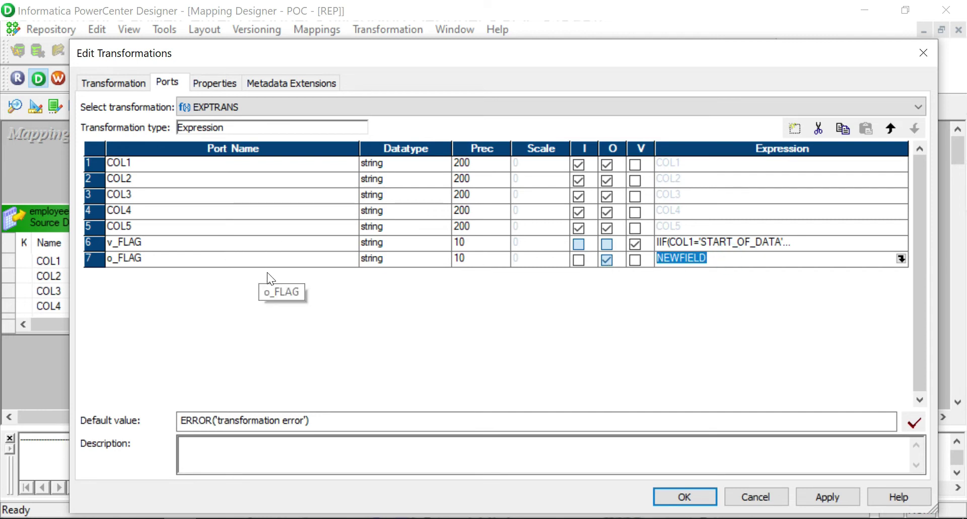
type("v_FL")
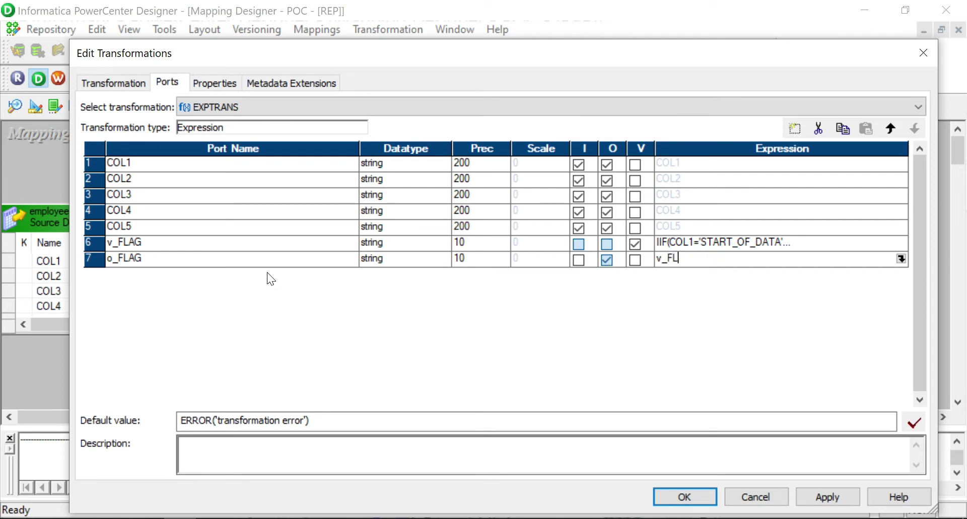
type("AG")
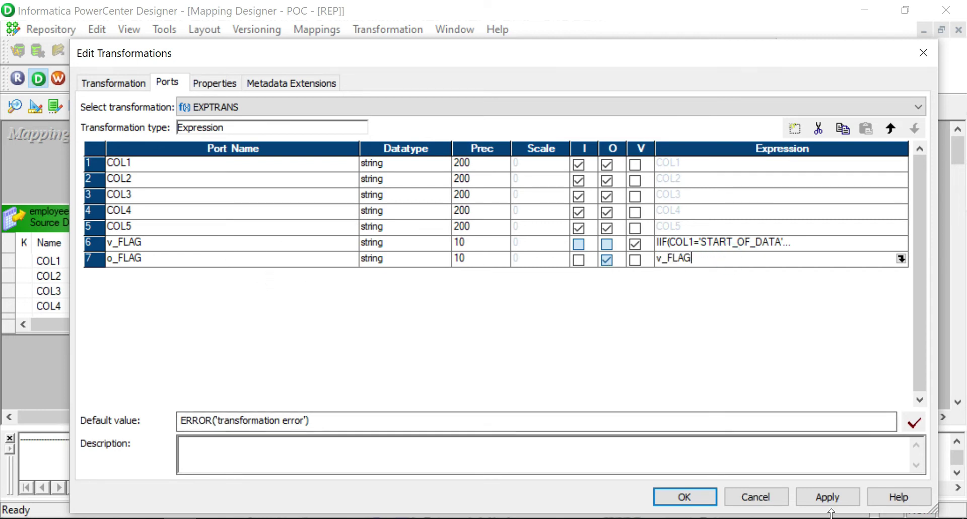
left_click(901, 259)
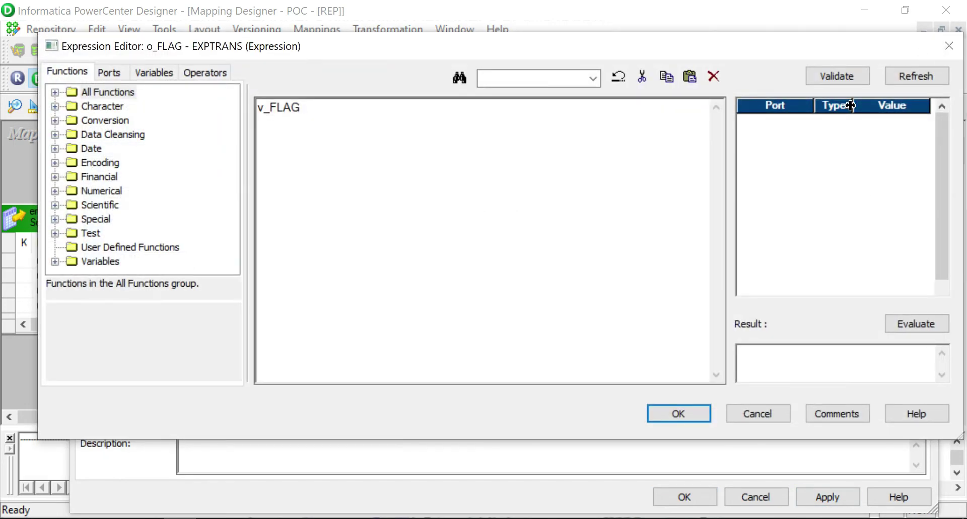
left_click(846, 70)
left_click(564, 282)
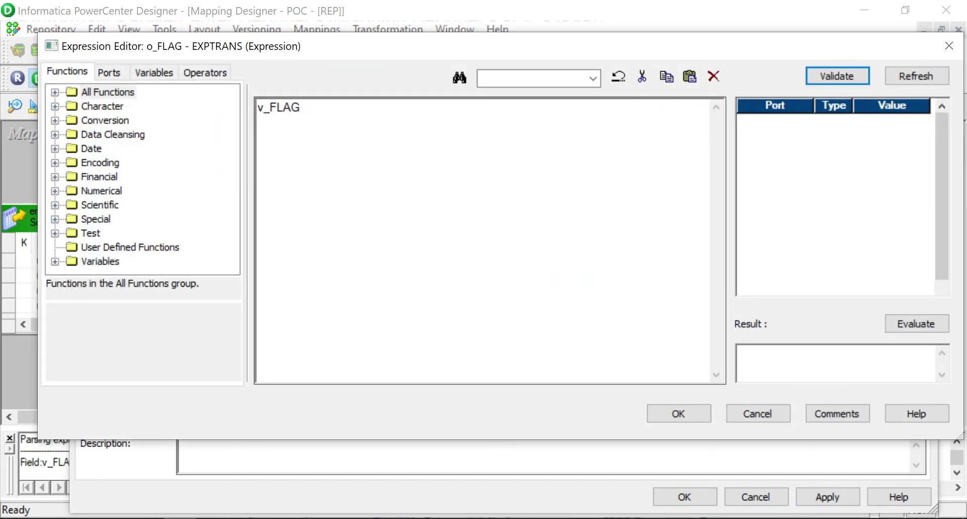
left_click(675, 414)
left_click(827, 497)
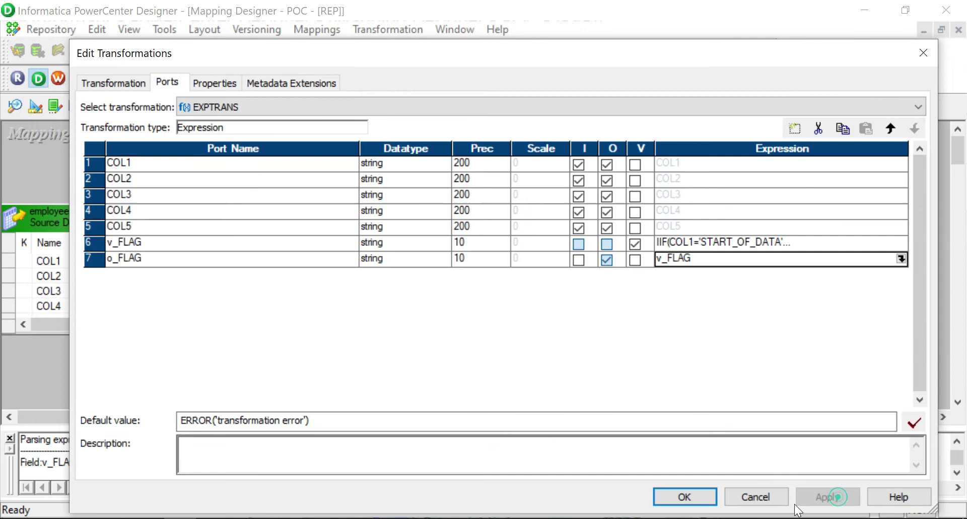
left_click(687, 493)
left_click(745, 231)
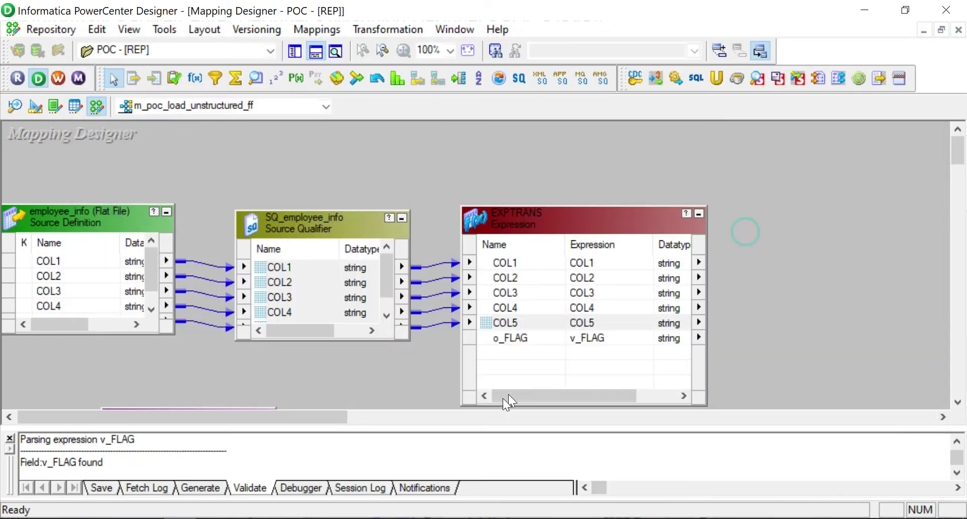
left_click(216, 78)
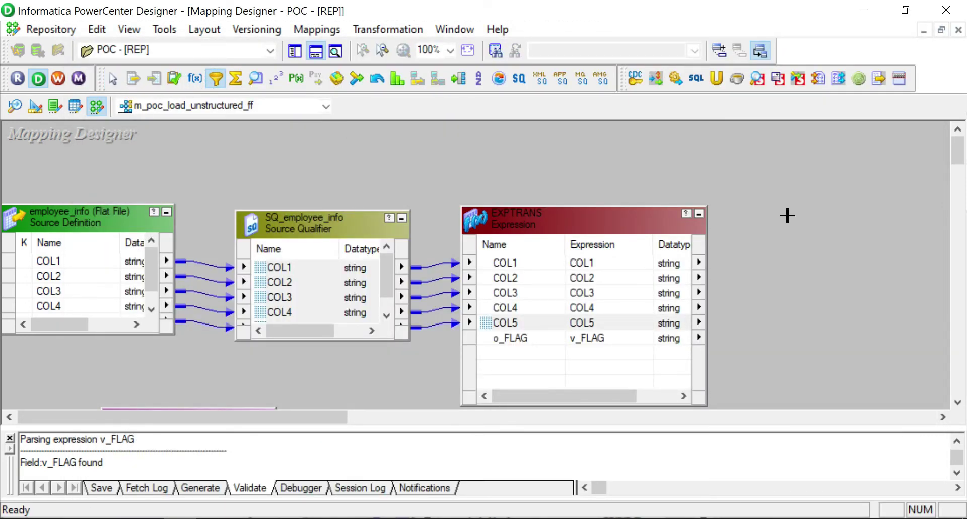
left_click(788, 214)
Link all EXPTRANS ports into the new Filter transformation.
right_click(629, 298)
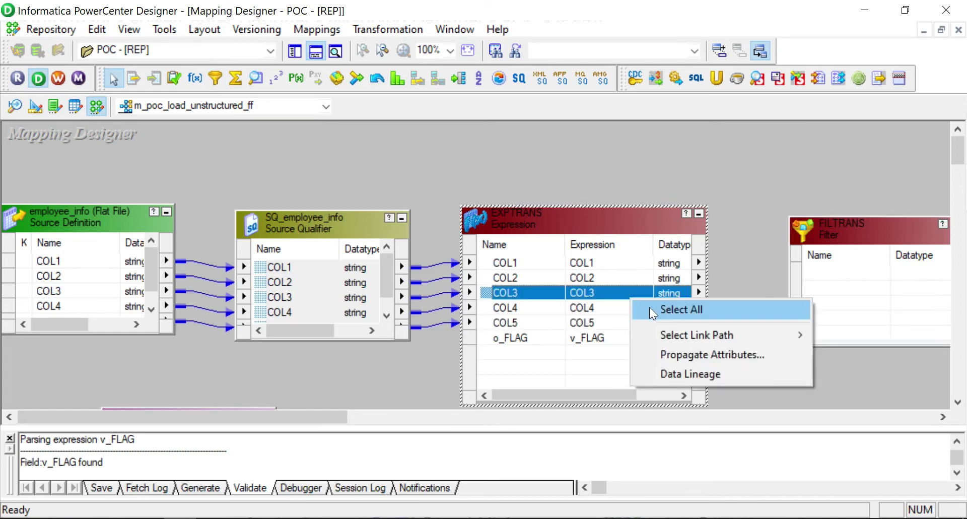
left_click(649, 307)
left_click_drag(491, 258, 812, 223)
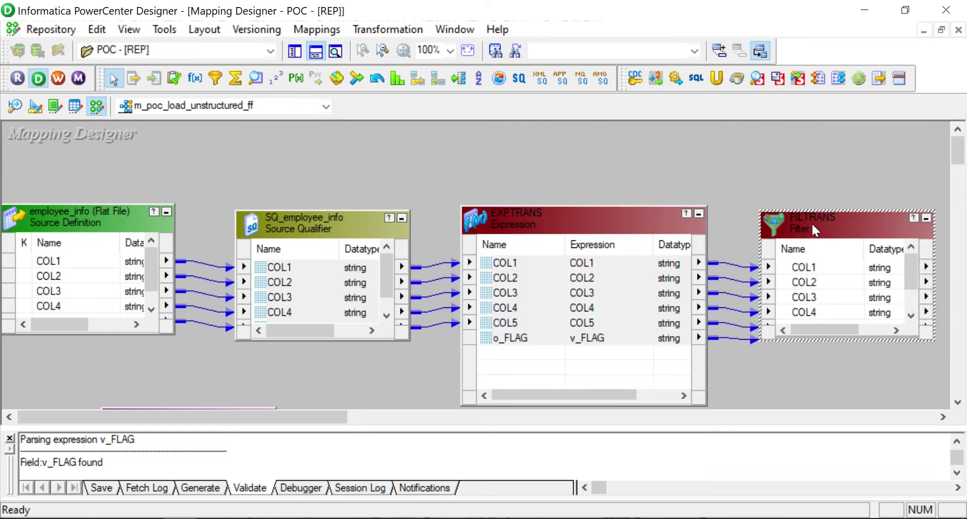
Rename the filter to FILTRANS_Filter_Unwanted_Rows and view its Properties.
double_click(812, 224)
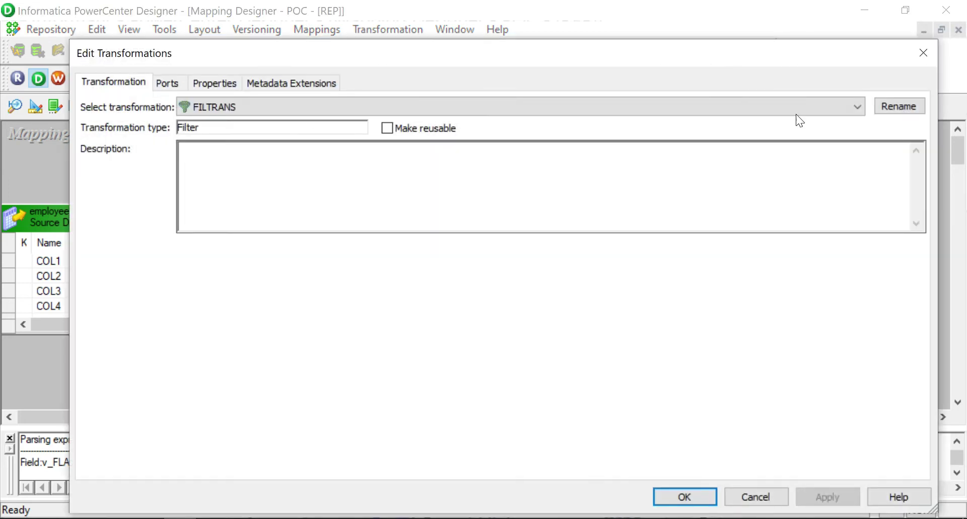
left_click(902, 106)
left_click(432, 291)
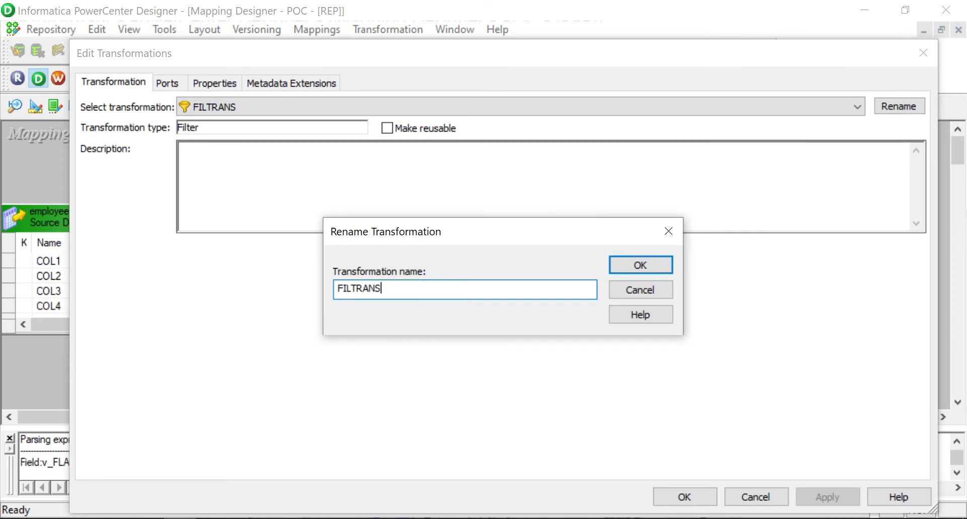
type("_Filter_Unwanted_Rows")
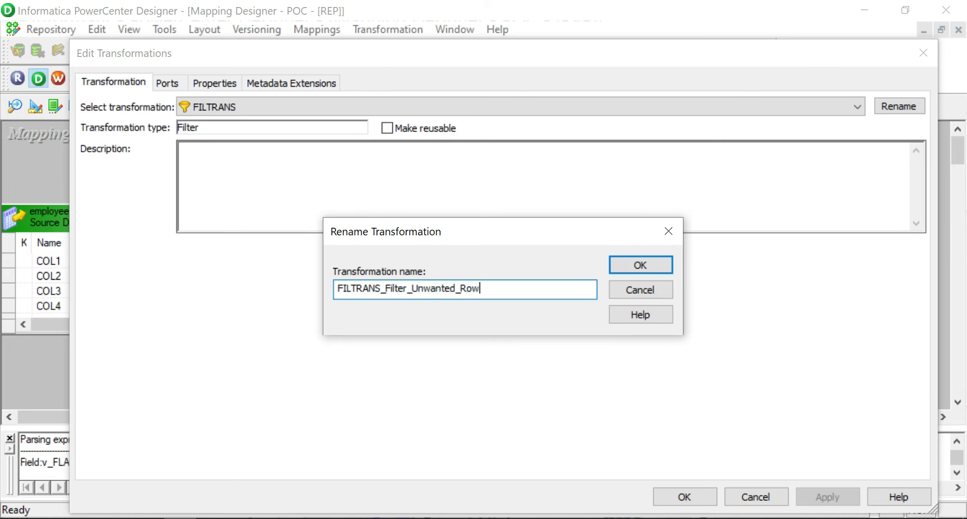
left_click(631, 271)
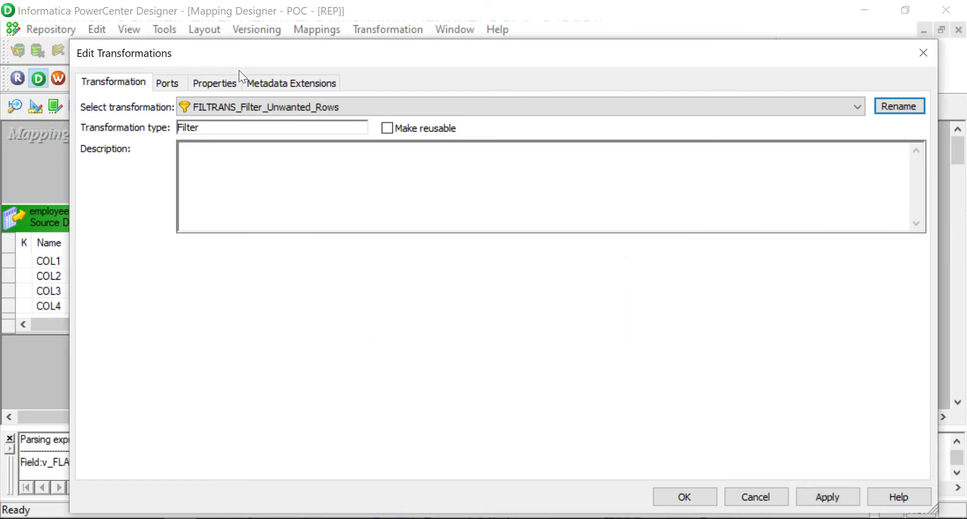
left_click(171, 86)
left_click(196, 81)
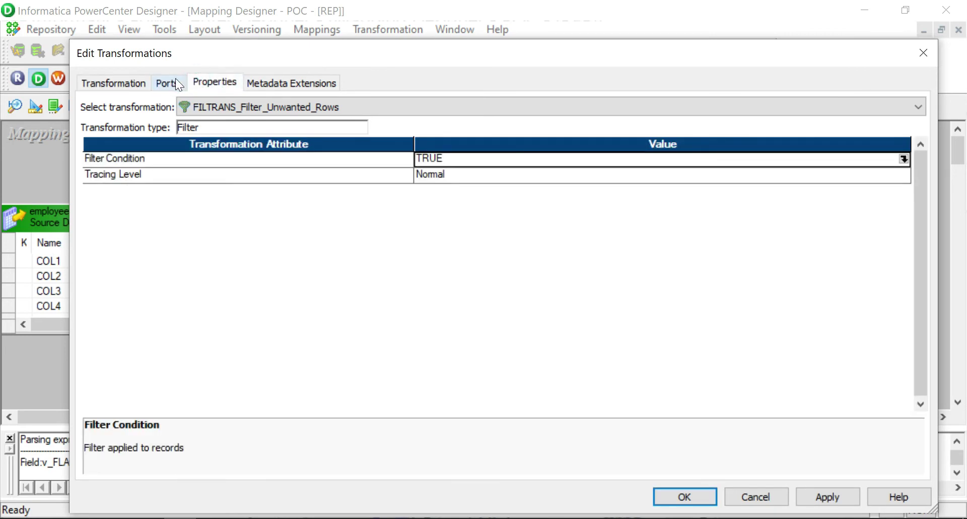
Replace the TRUE filter condition with o_FLAG=1 AND COL1 <> 'START_OF_DATA' and validate it.
left_click(903, 158)
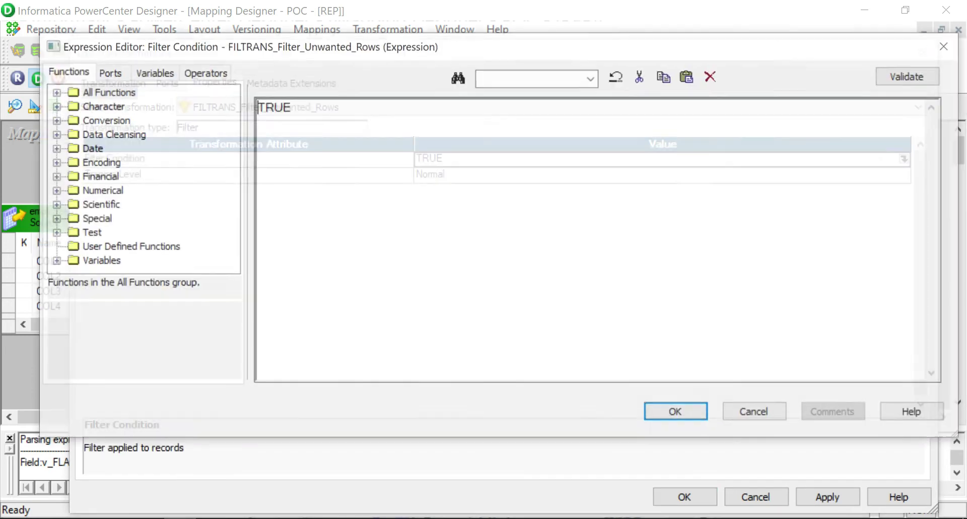
left_click_drag(369, 129, 255, 108)
left_click(119, 72)
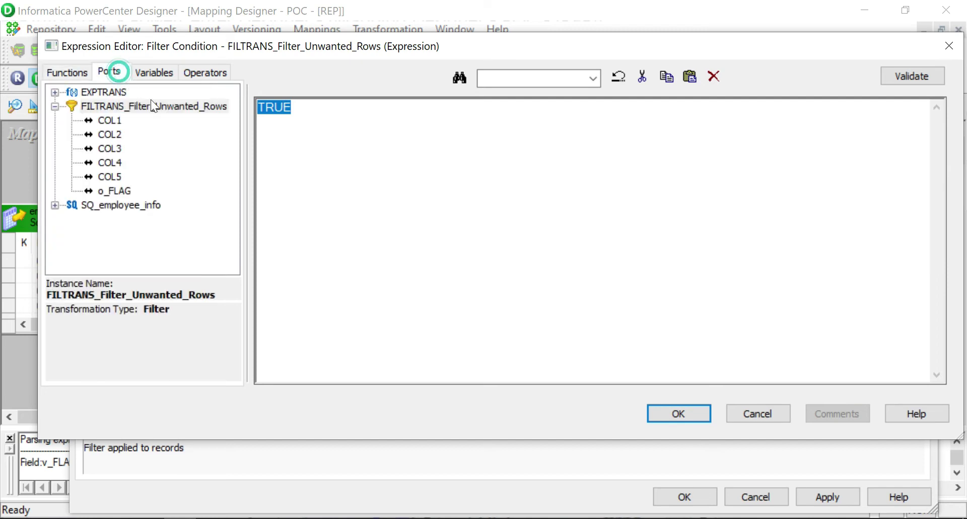
double_click(114, 195)
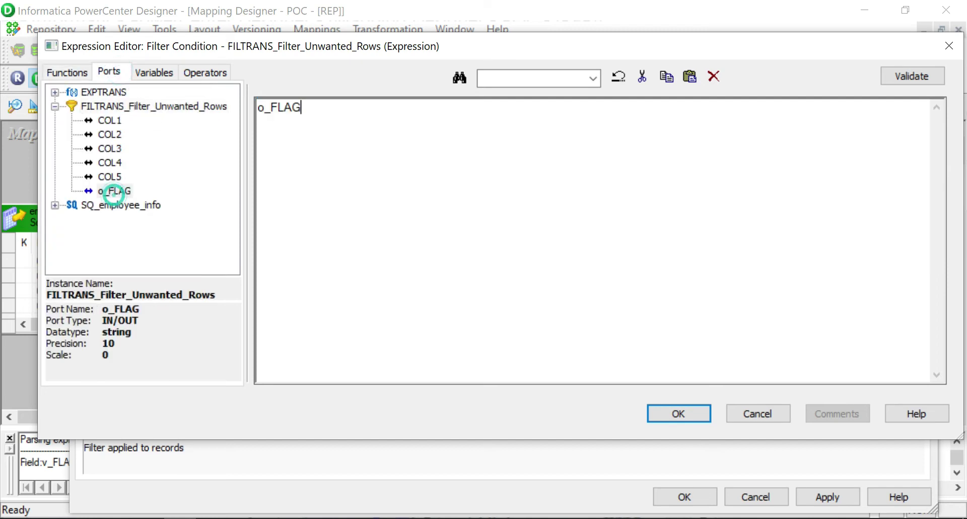
type("=1")
type("AND CO")
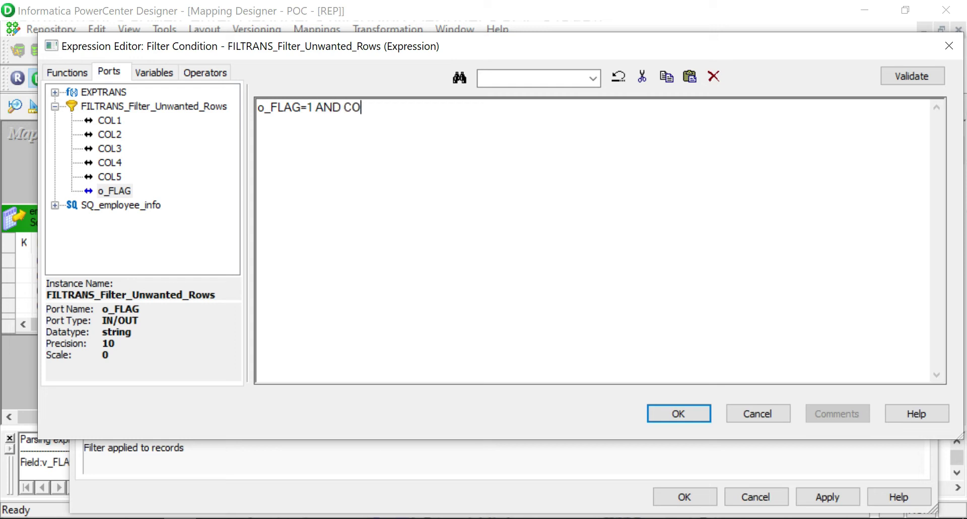
type("L1 <> 'START_OF_")
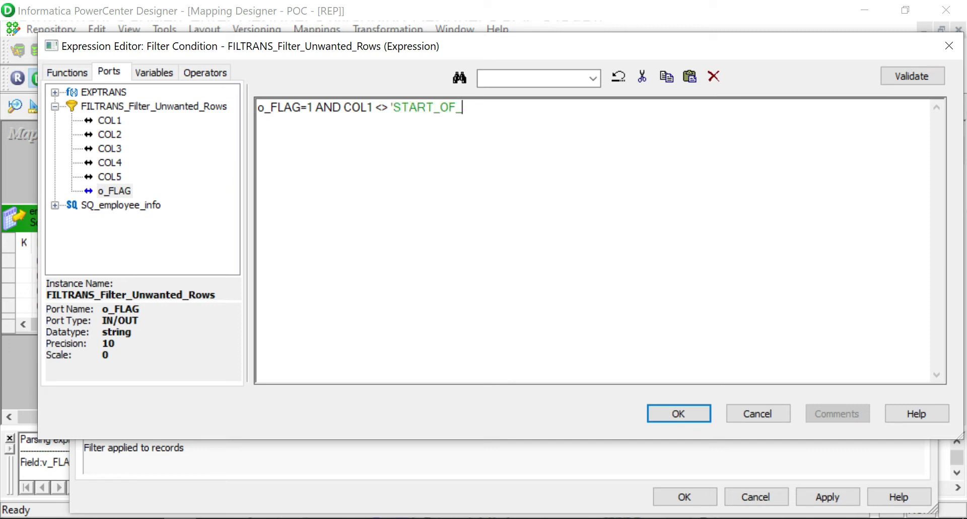
type("DATA'")
left_click(902, 74)
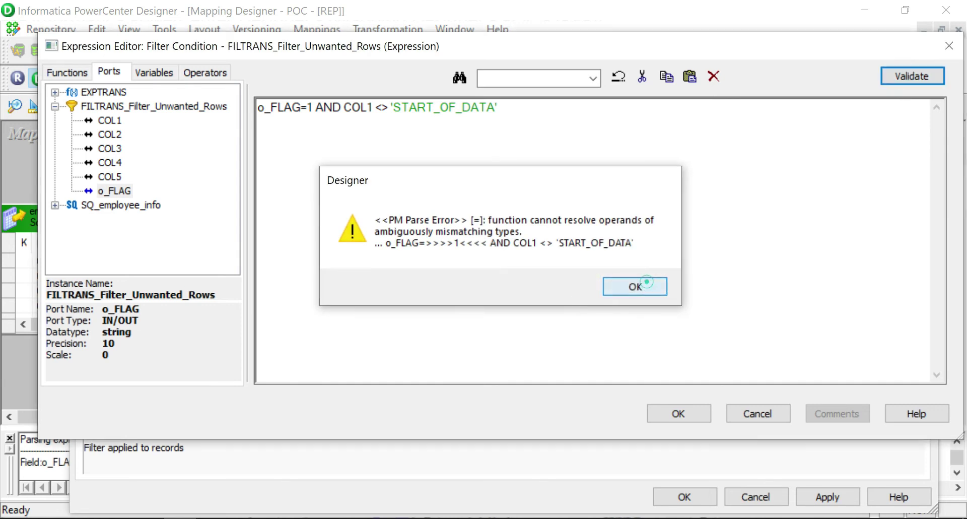
left_click(619, 286)
Quote the 1 as '1', revalidate successfully, and apply the condition to the filter.
left_click(308, 107)
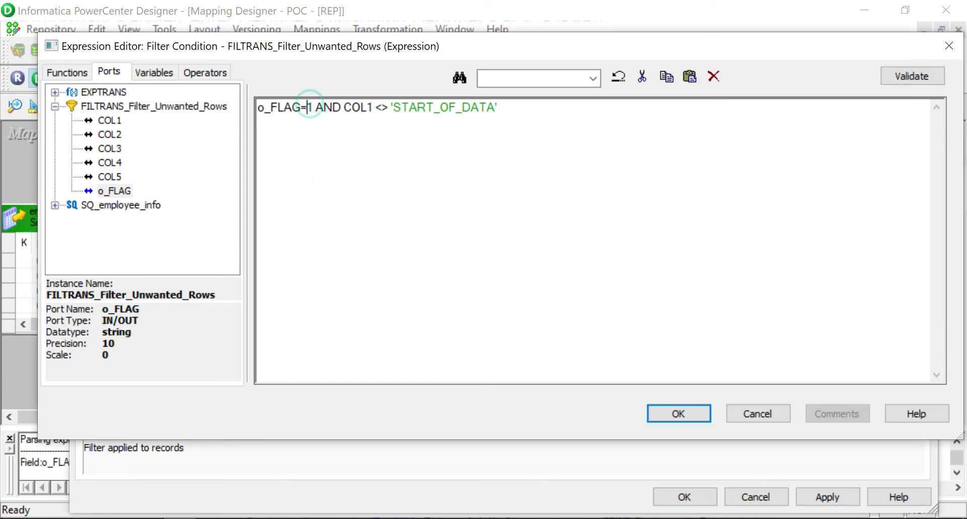
type("'")
left_click(318, 107)
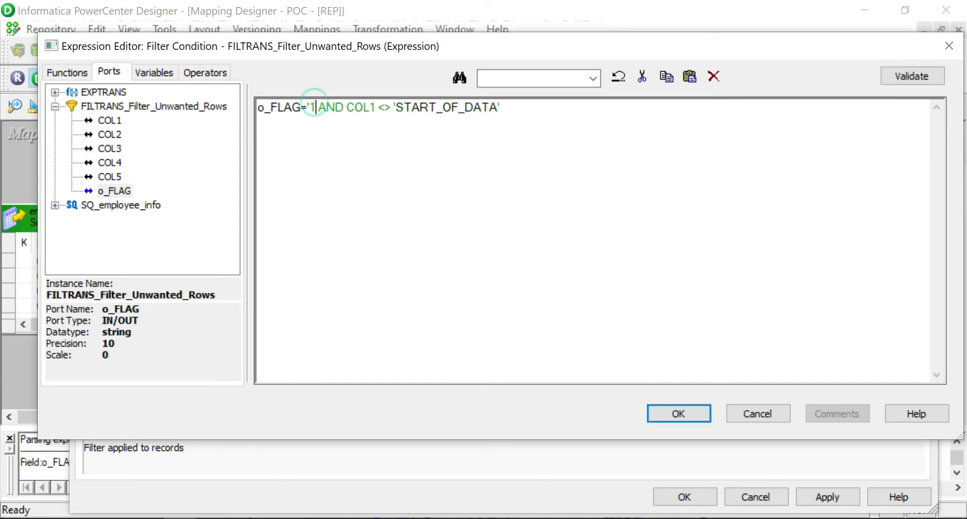
type("'")
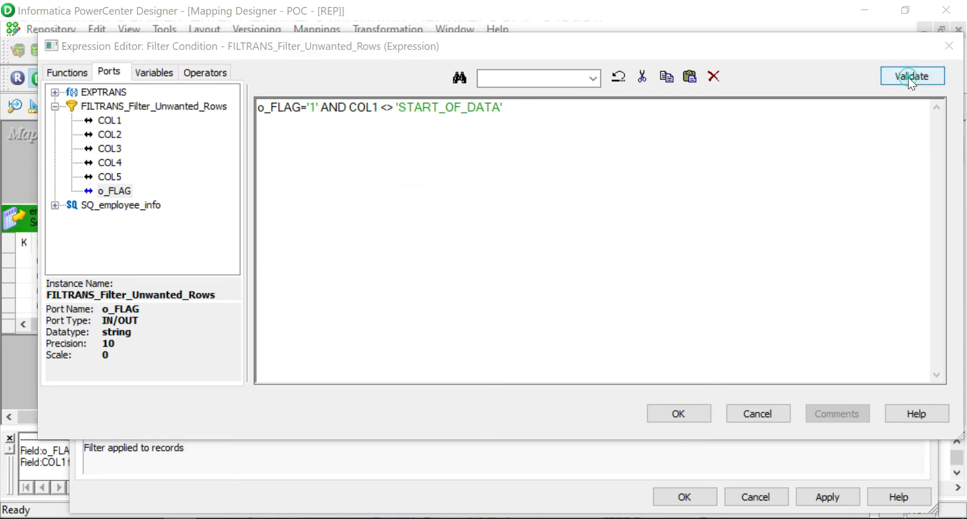
left_click(908, 77)
left_click(560, 284)
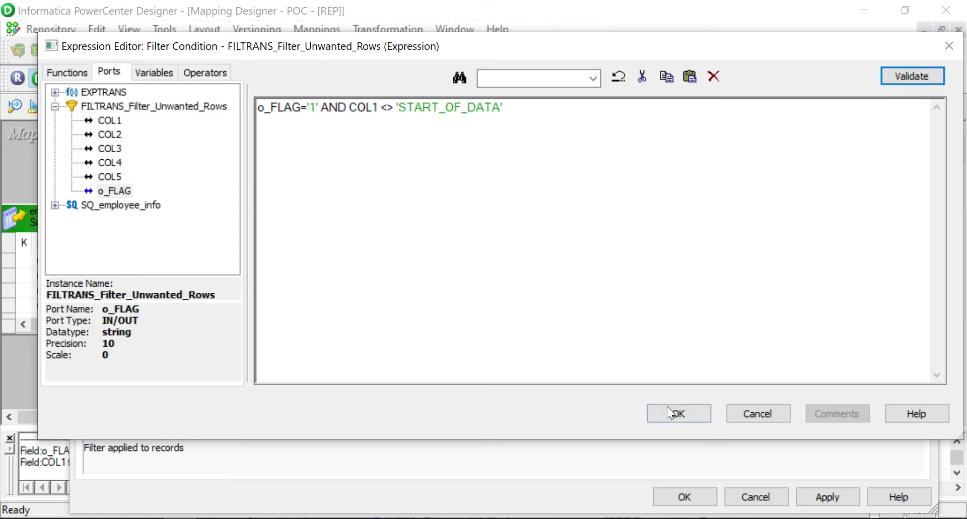
left_click(669, 412)
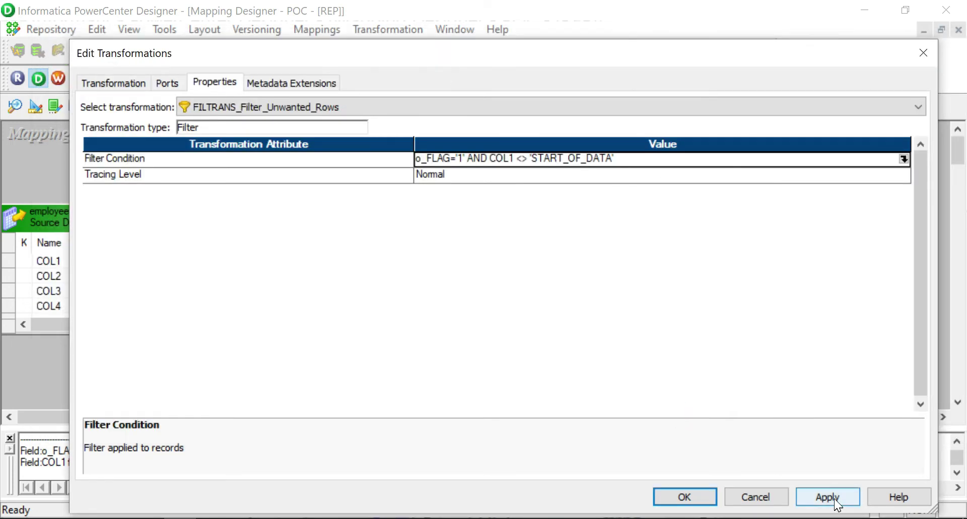
left_click(833, 494)
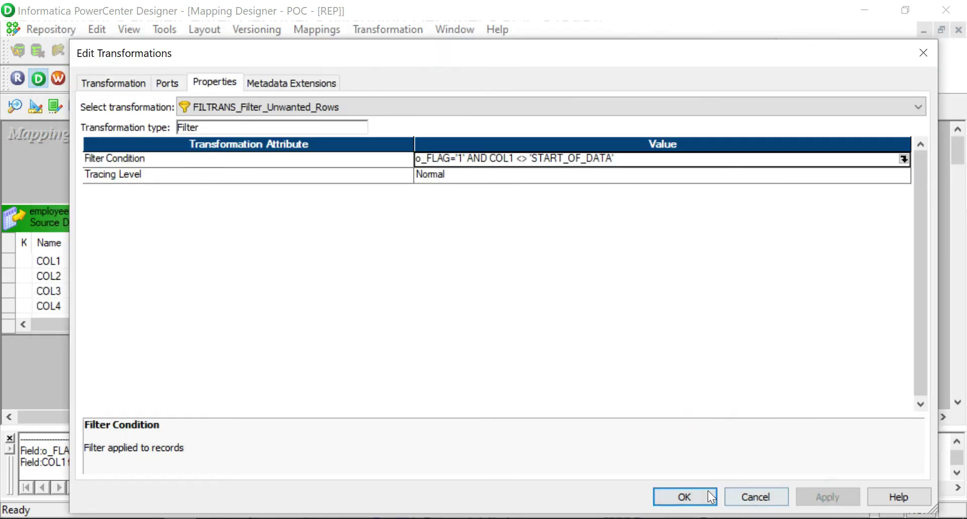
left_click(685, 497)
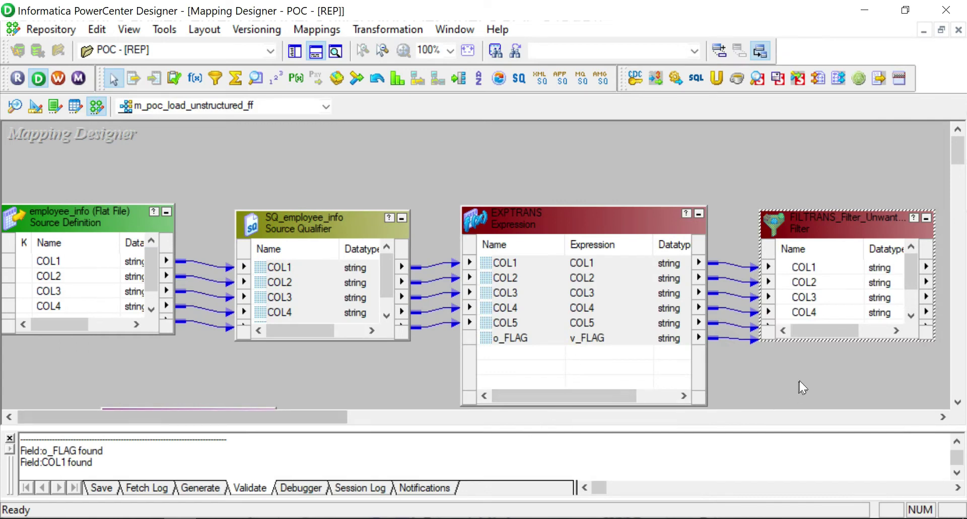
Rearrange the Filter and EMP_TGT side by side, closing the validation log and enlarging the Filter.
left_click(798, 381)
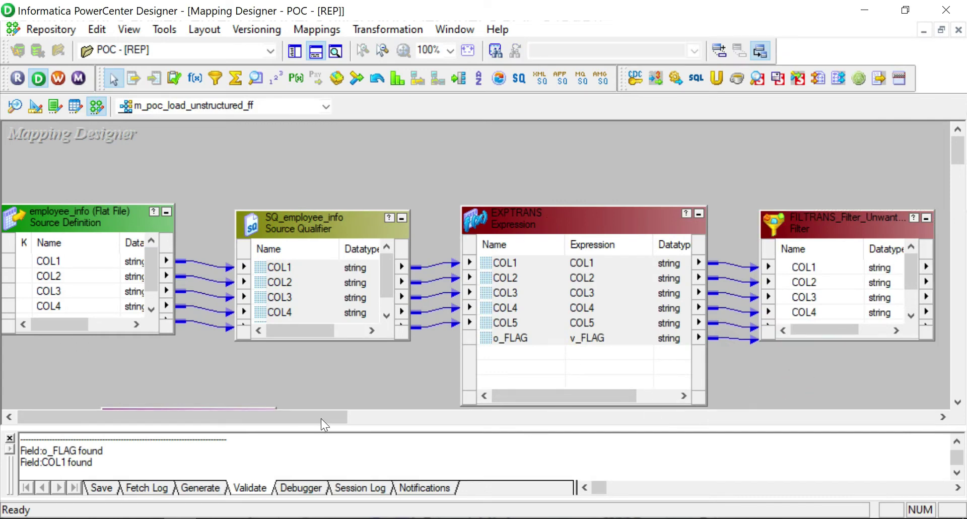
left_click_drag(321, 418, 297, 383)
left_click_drag(245, 343, 929, 213)
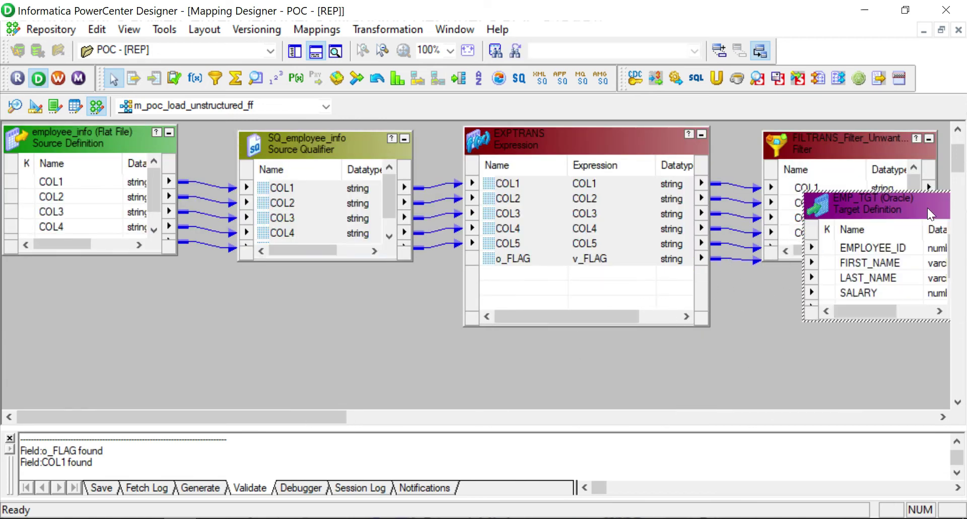
left_click_drag(315, 417, 480, 423)
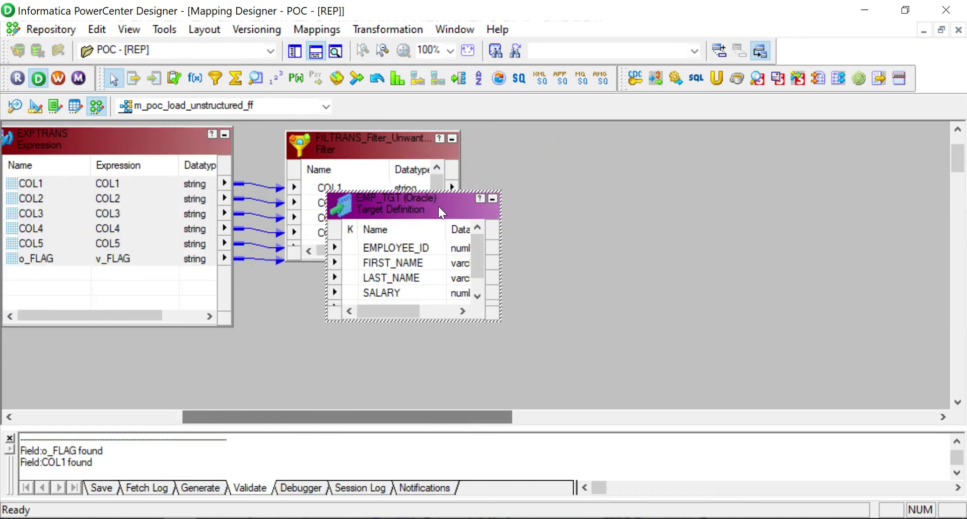
left_click_drag(438, 208, 632, 156)
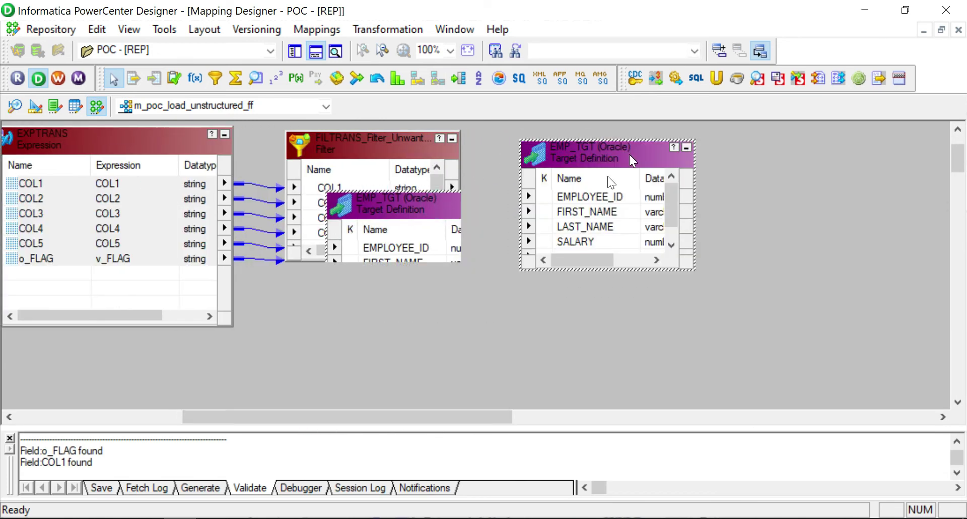
left_click(10, 436)
left_click_drag(409, 152, 424, 179)
left_click_drag(563, 152, 570, 165)
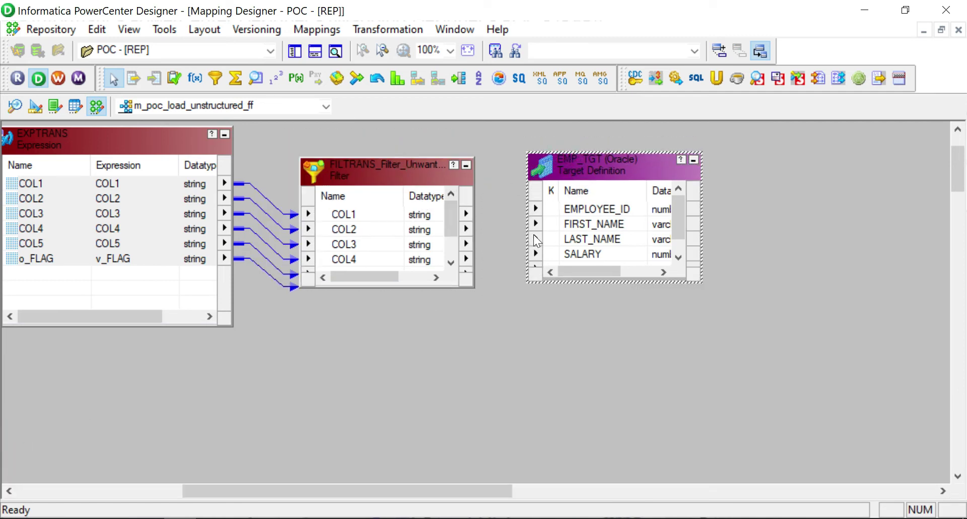
left_click_drag(397, 173, 377, 163)
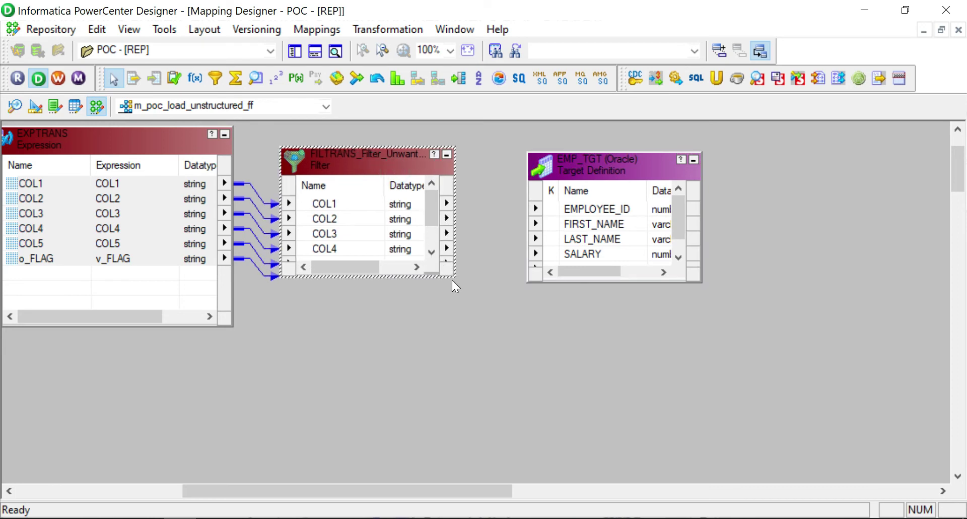
left_click_drag(452, 279, 461, 291)
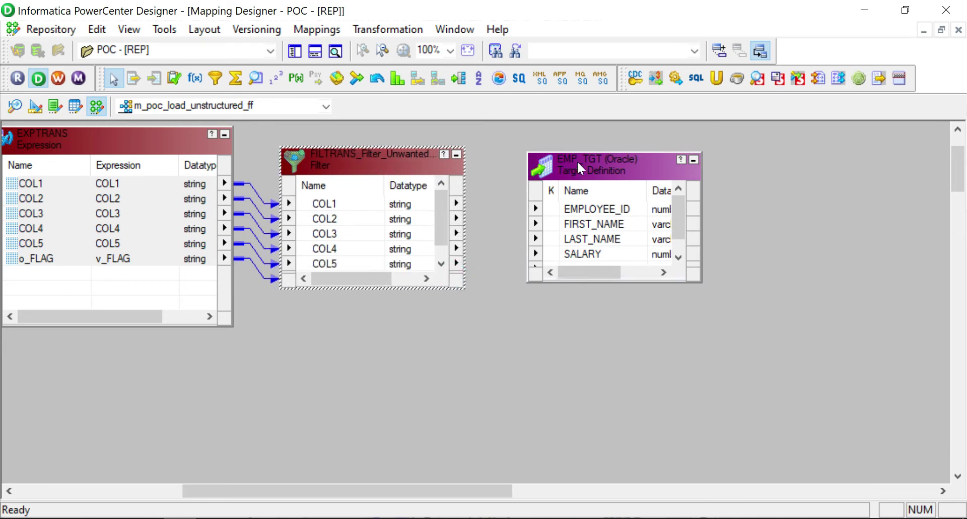
left_click_drag(578, 161, 557, 154)
Link the Filter's COL1–COL5 ports to EMP_TGT starting at EMPLOYEE_ID.
right_click(381, 233)
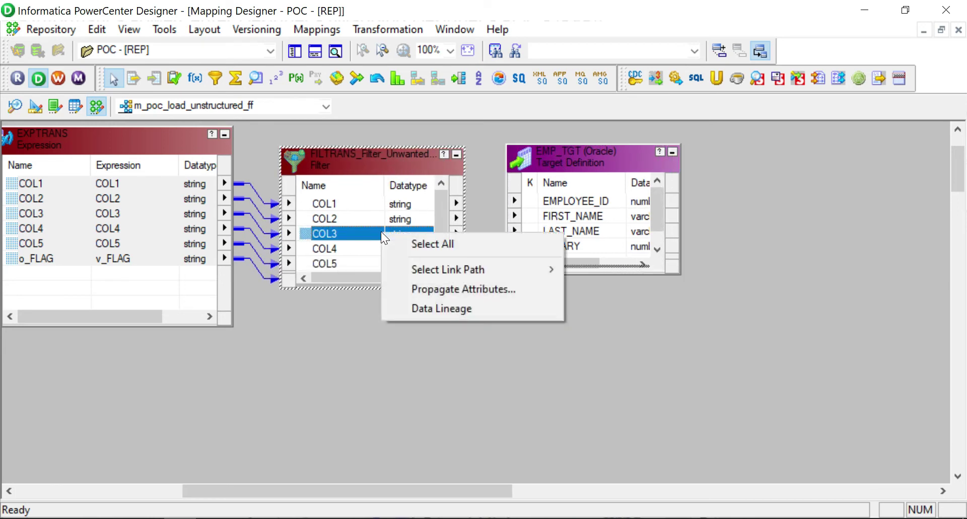
left_click(390, 243)
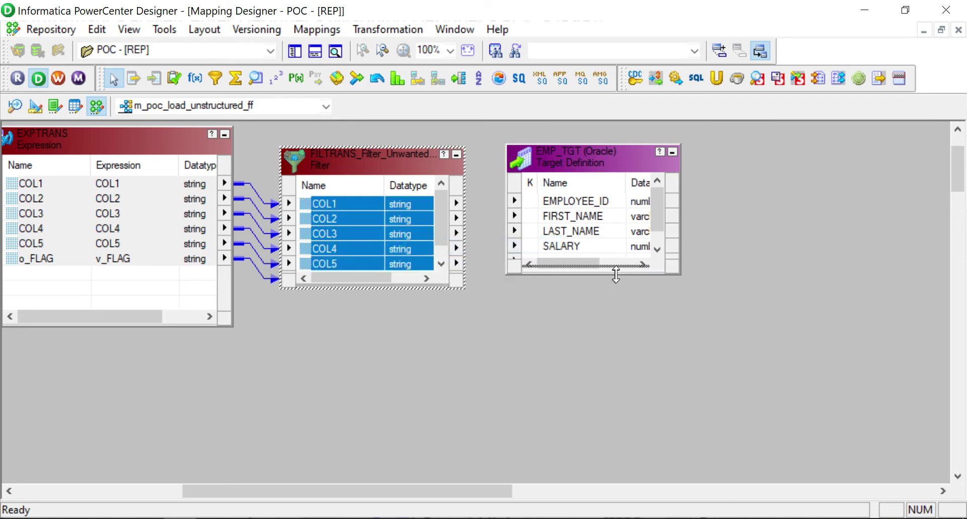
left_click_drag(615, 274, 634, 421)
left_click_drag(386, 287, 398, 396)
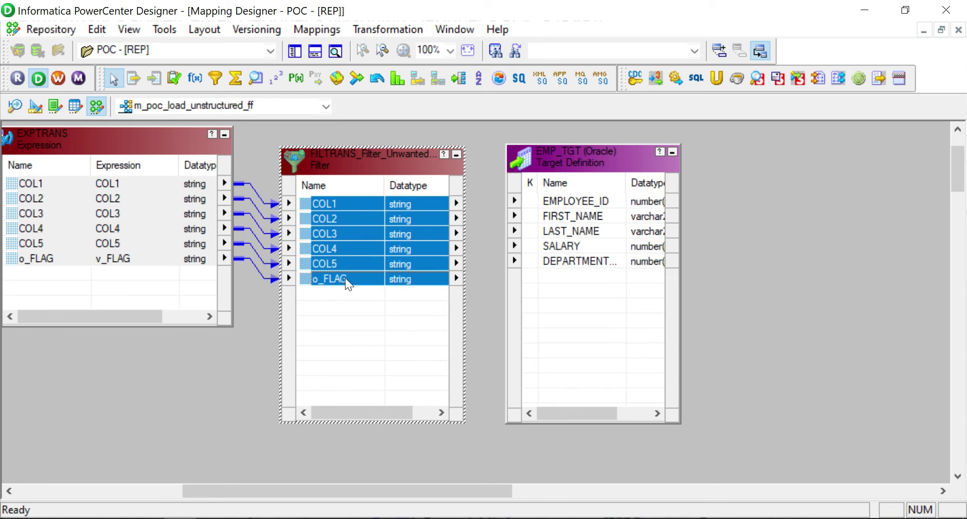
left_click(346, 203)
left_click(350, 265, "shift")
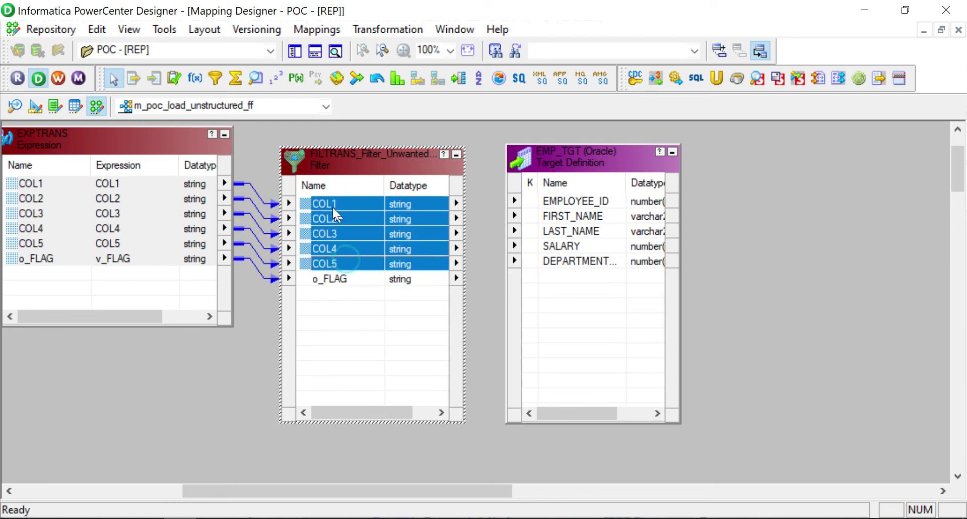
left_click_drag(325, 219, 564, 206)
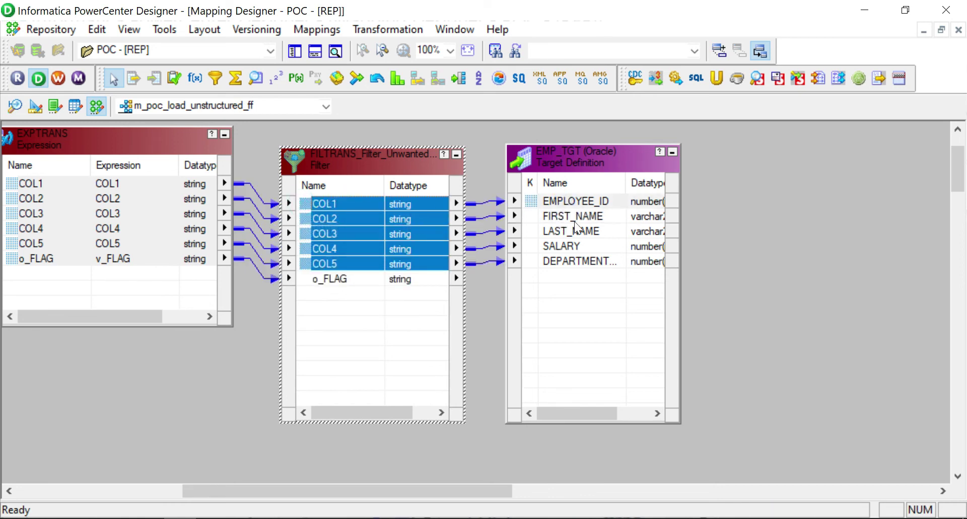
Widen EMP_TGT to show datatypes and lengths, and shift it slightly right.
left_click(679, 292)
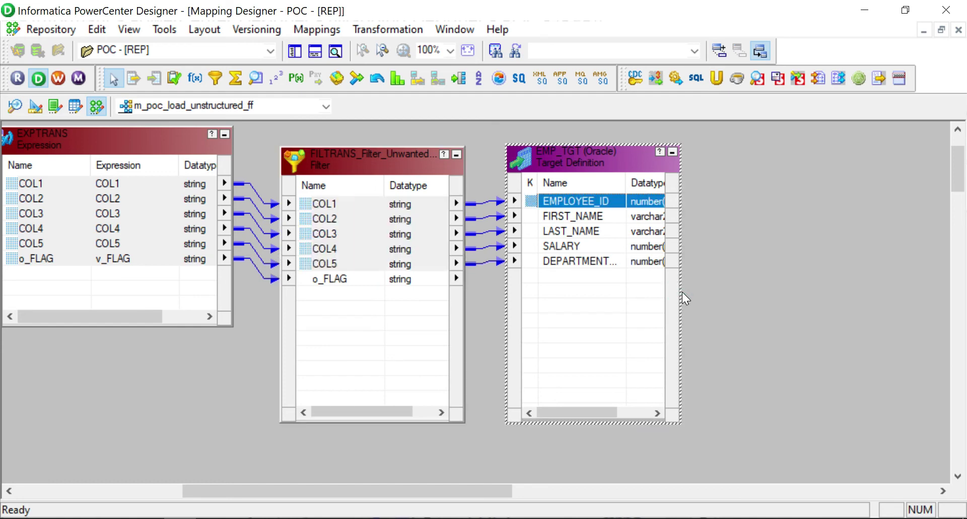
left_click_drag(682, 292, 845, 291)
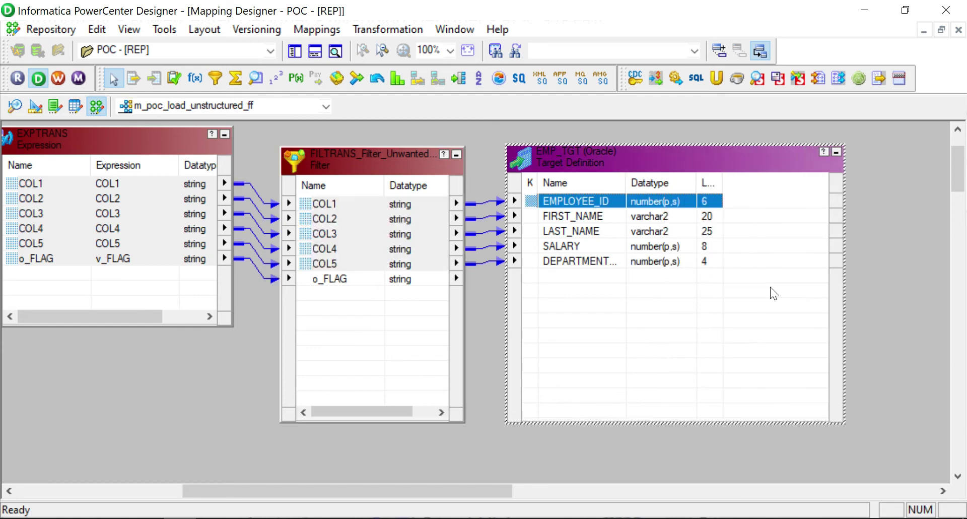
left_click(407, 215)
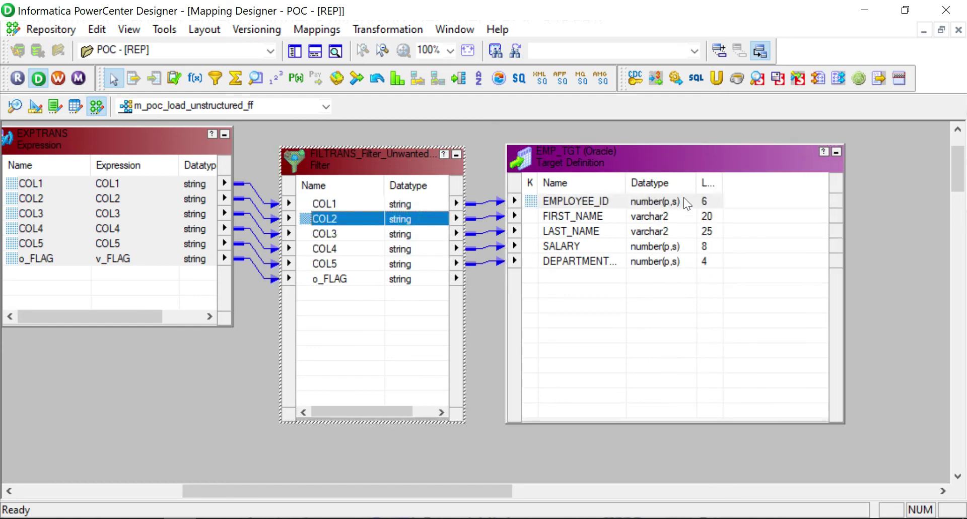
left_click(588, 158)
left_click_drag(536, 185, 554, 190)
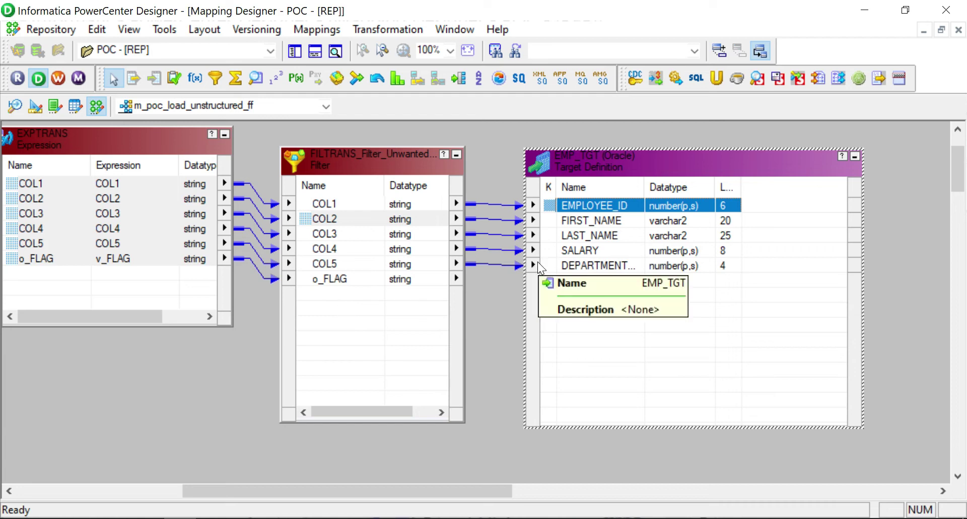
Arrange all mapping objects and save m_poc_load_unstructured_ff.
right_click(485, 141)
left_click(541, 222)
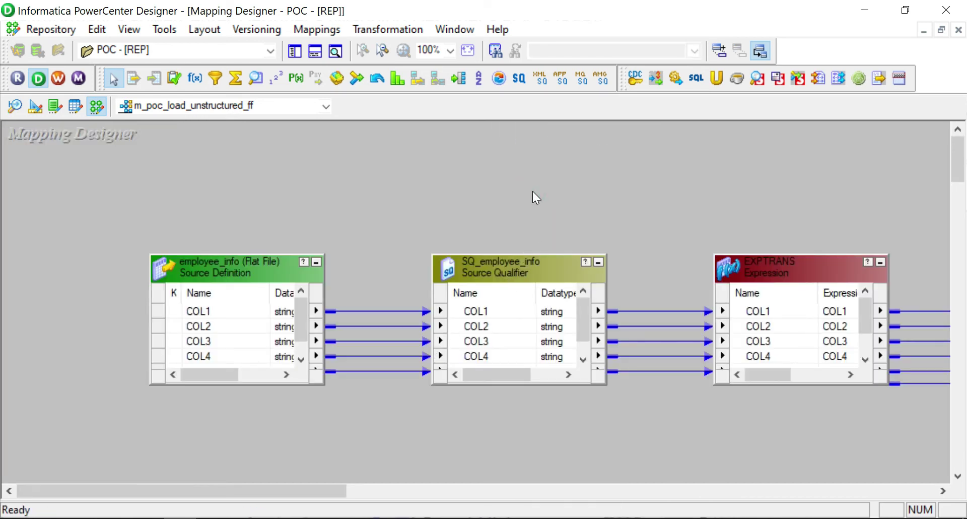
key("ctrl+s")
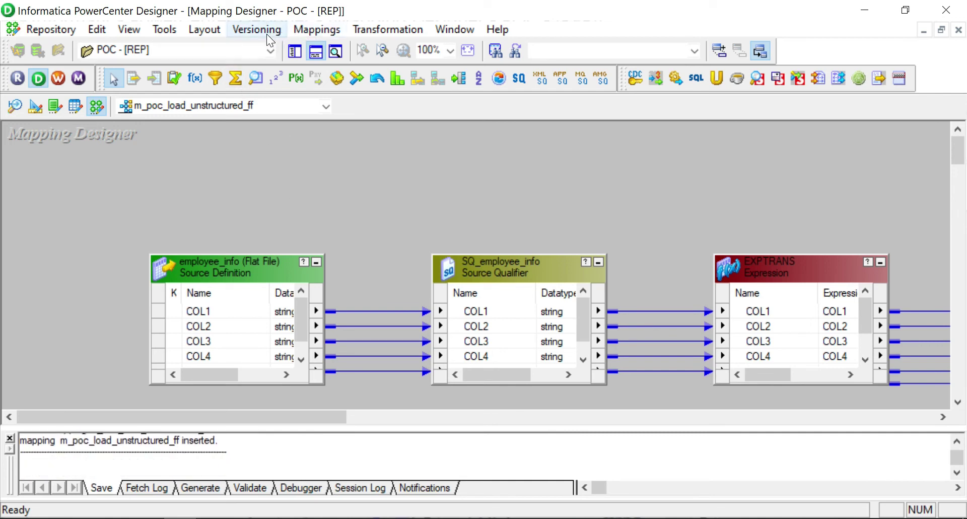
Generate a workflow from the mapping, accepting the wizard's default settings.
left_click(320, 32)
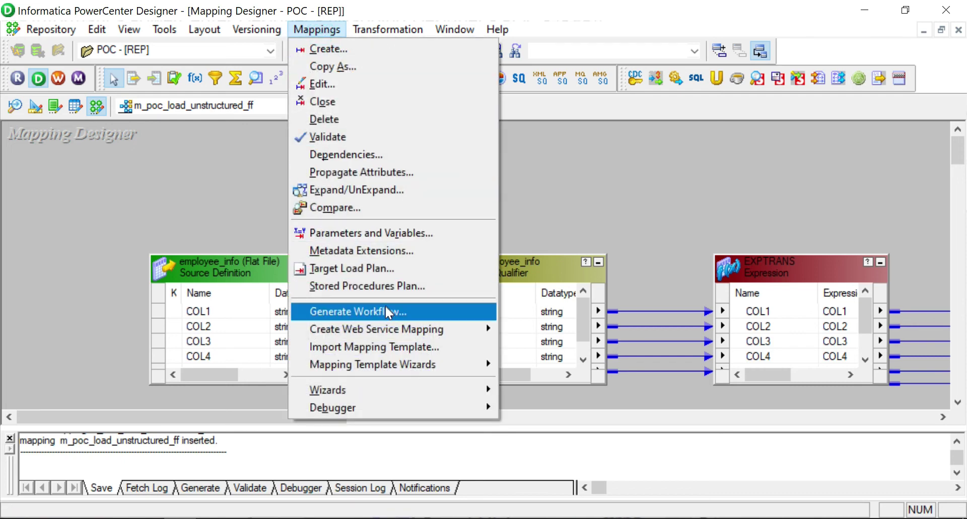
left_click(385, 311)
key("Return")
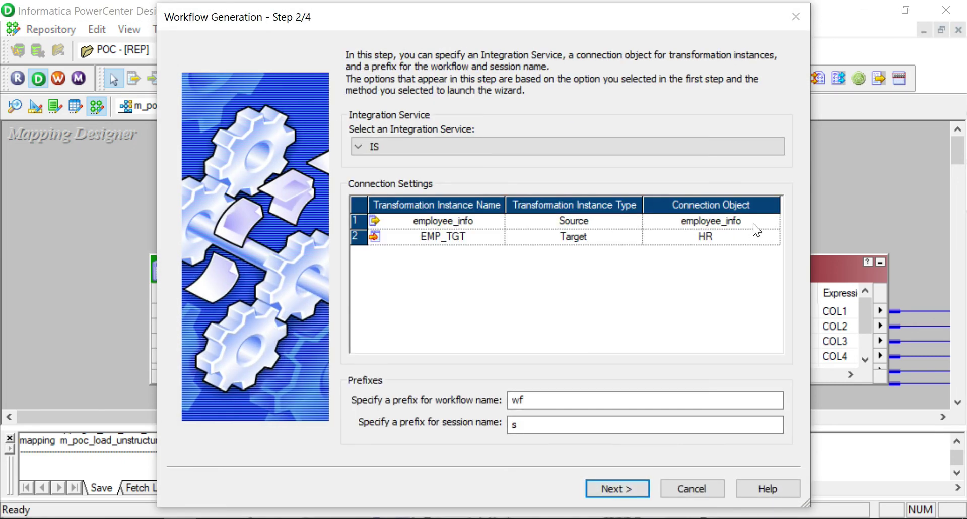
left_click(617, 488)
left_click(616, 488)
left_click(616, 488)
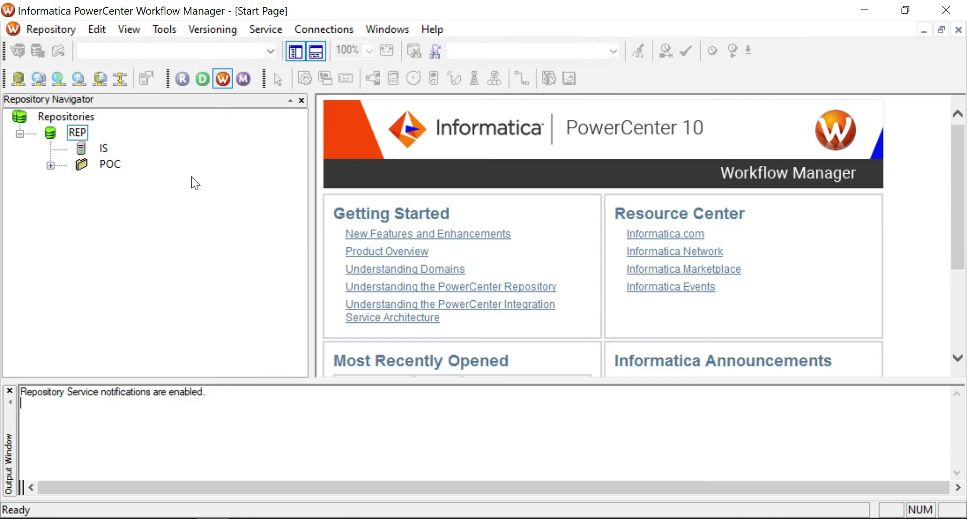
Connect to REP and load wf_m_poc_load_unstructured_ff from POC > Workflows into Workflow Designer.
double_click(82, 132)
left_click(597, 275)
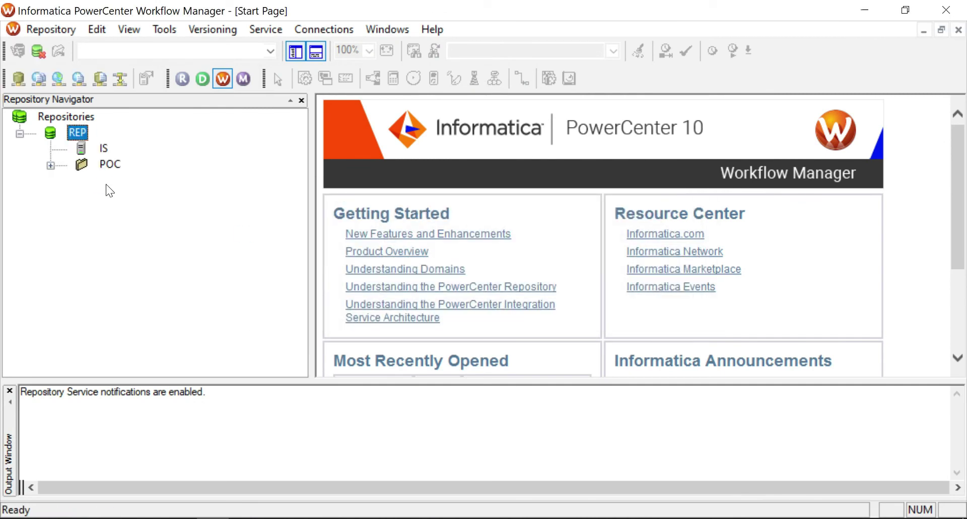
left_click(51, 165)
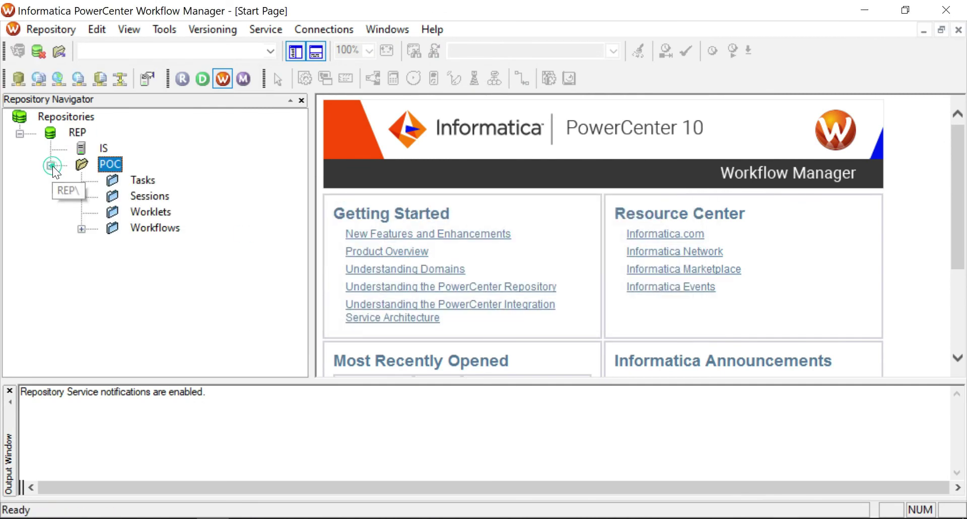
left_click(82, 229)
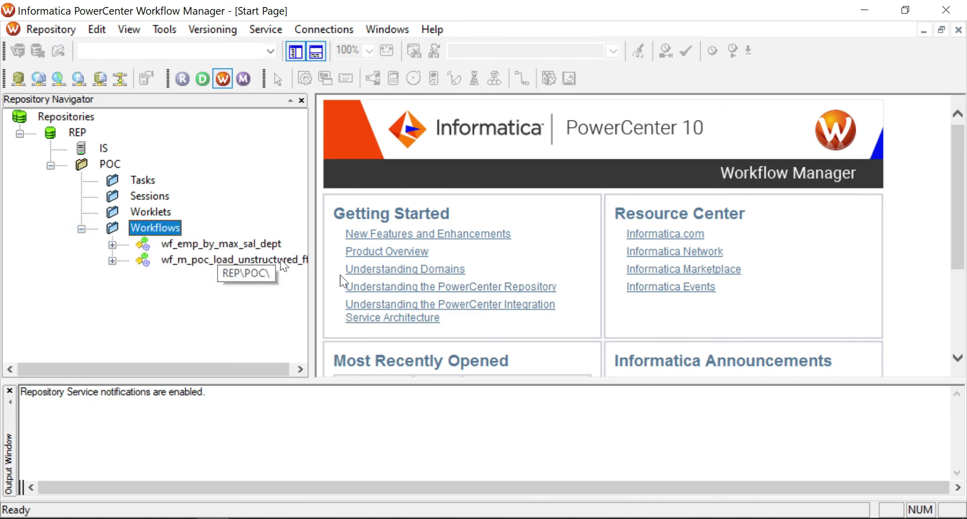
scroll(433, 300, "down", 3)
left_click(427, 316)
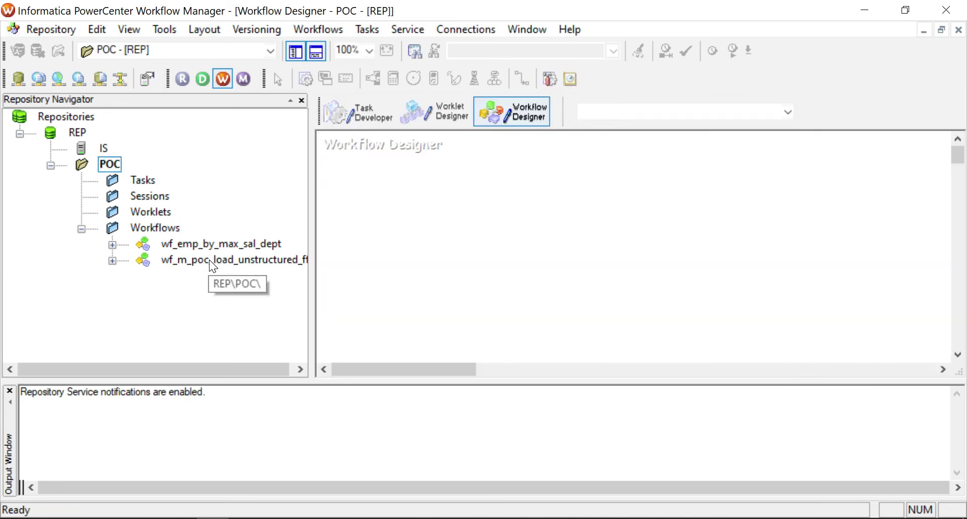
left_click_drag(211, 260, 509, 202)
double_click(629, 202)
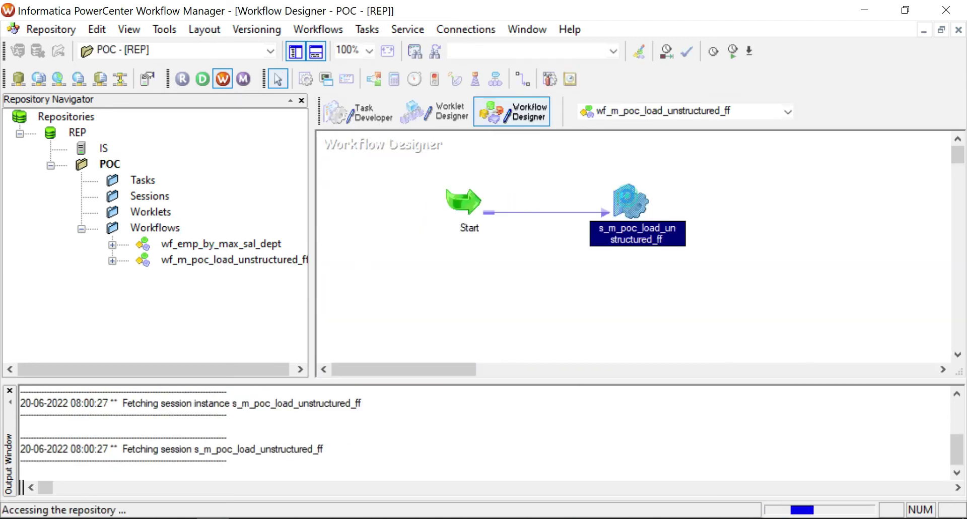
Append '.txt' to the SQ_employee_info source filename in the session's mapping settings.
left_click(350, 48)
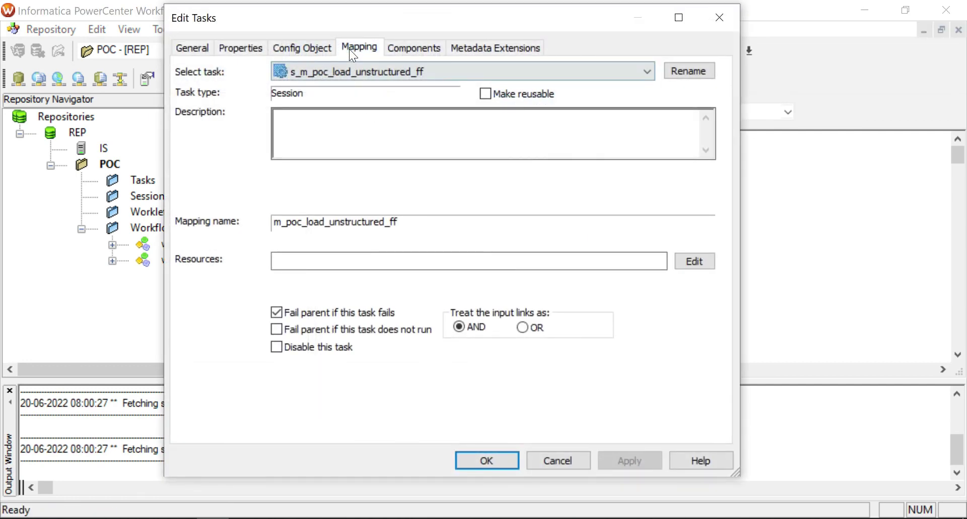
left_click(226, 130)
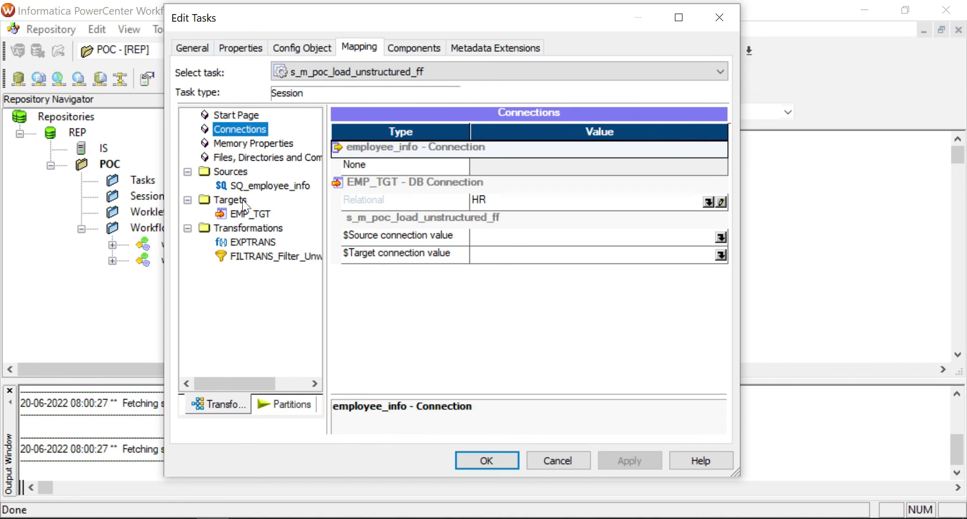
left_click(259, 188)
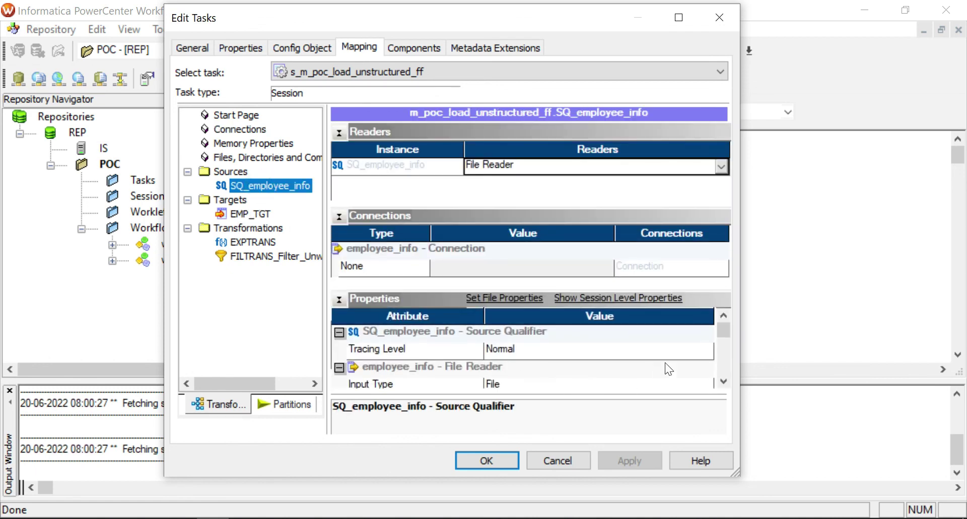
scroll(666, 361, "up", 1)
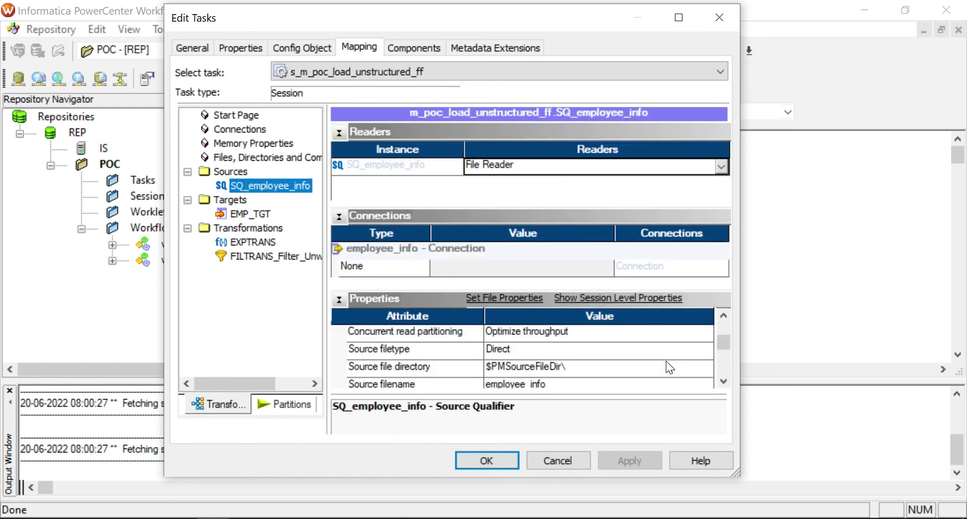
scroll(665, 361, "down", 2)
scroll(611, 361, "up", 1)
left_click(554, 349)
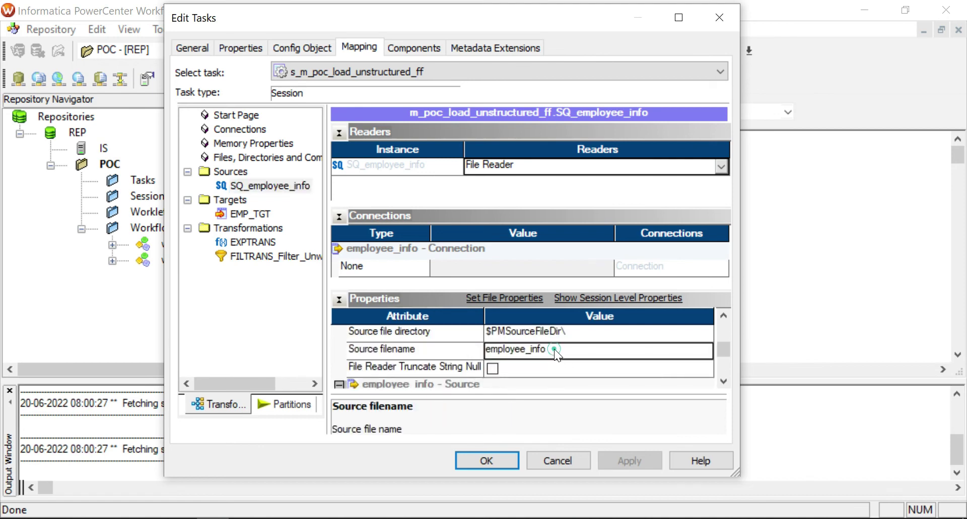
left_click(544, 350)
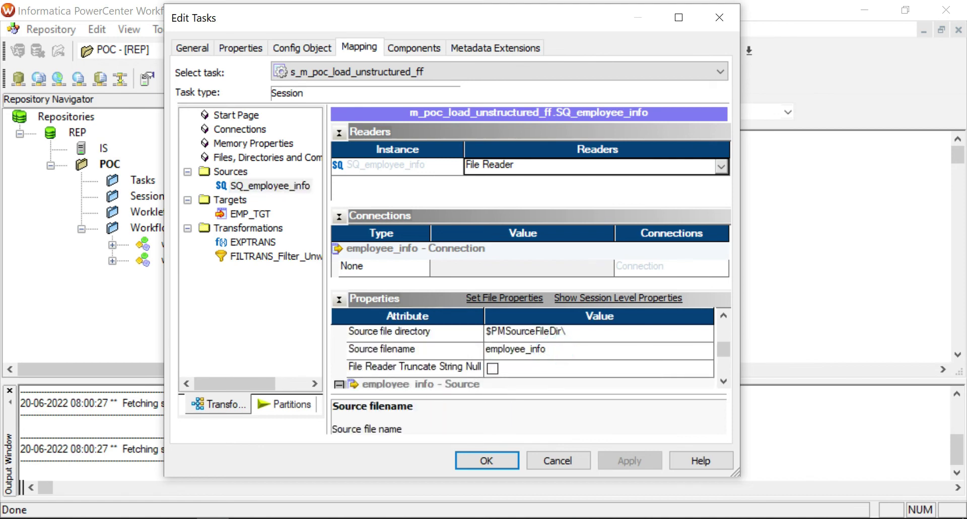
type(".txt")
scroll(574, 368, "up", 3)
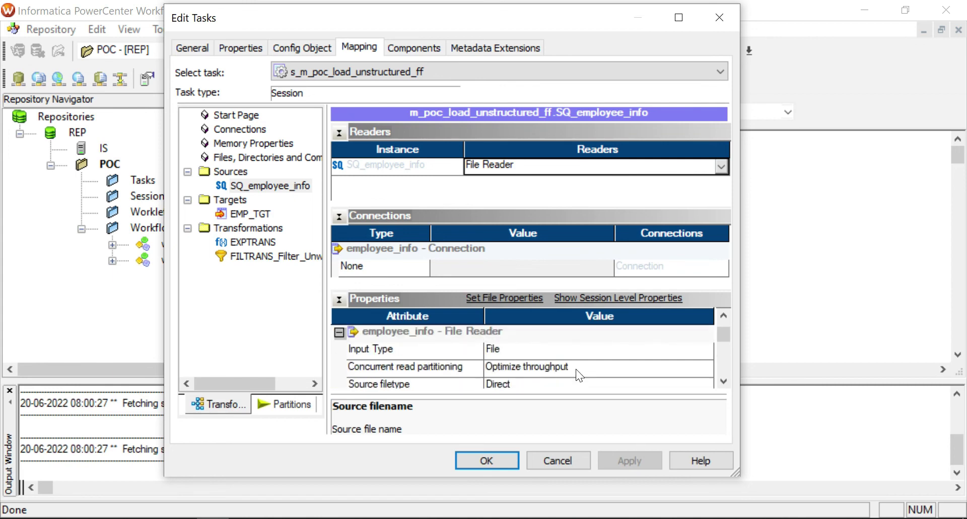
Make EMP_TGT truncate the table, drop Update as Update, and use Normal load; apply and close.
left_click(251, 216)
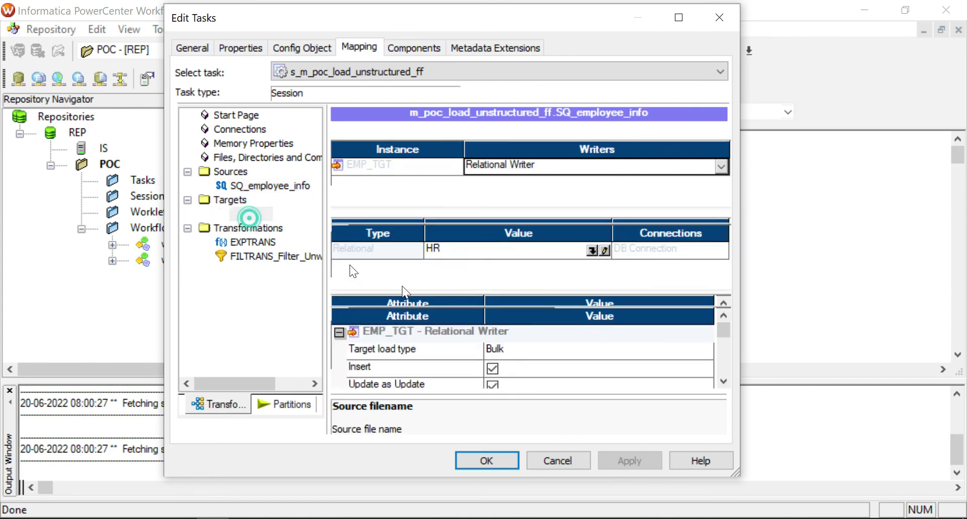
scroll(494, 369, "down", 2)
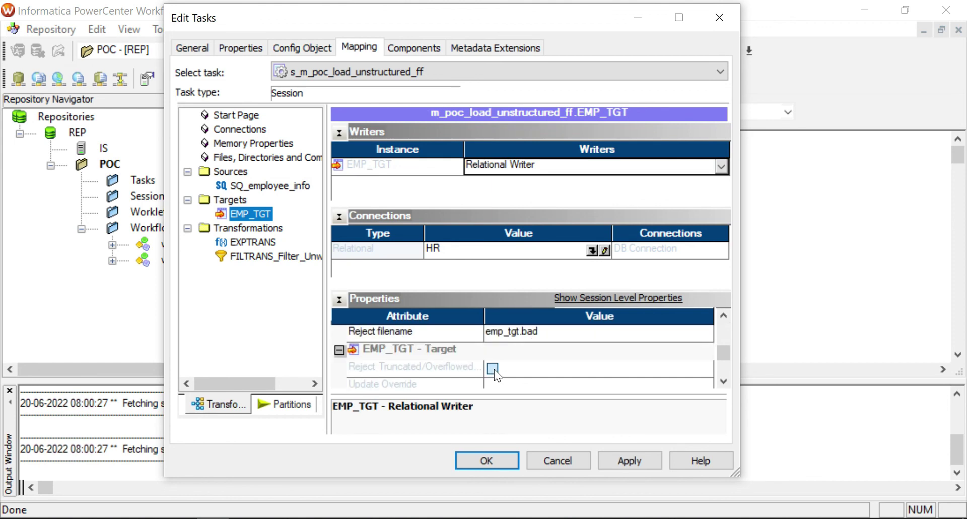
scroll(494, 368, "up", 1)
left_click(488, 349)
left_click(495, 334)
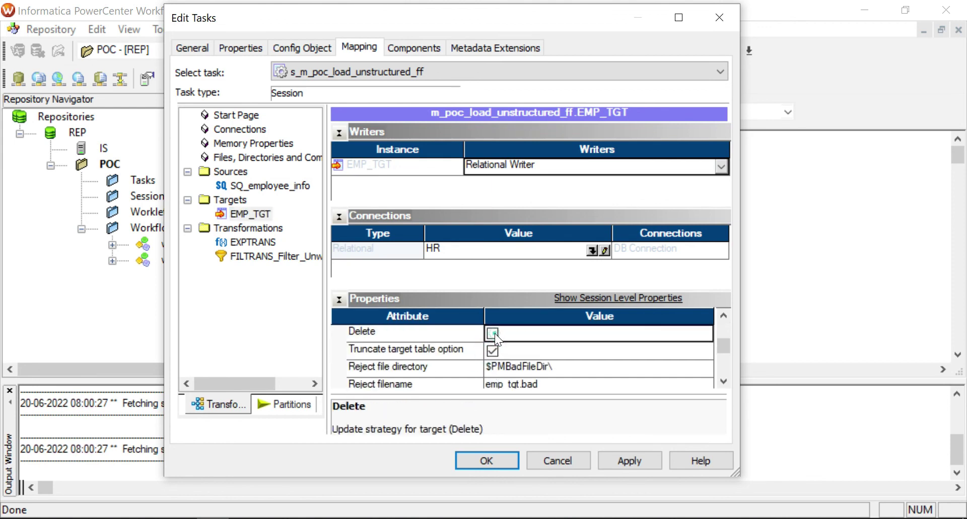
scroll(524, 343, "up", 2)
left_click(498, 382)
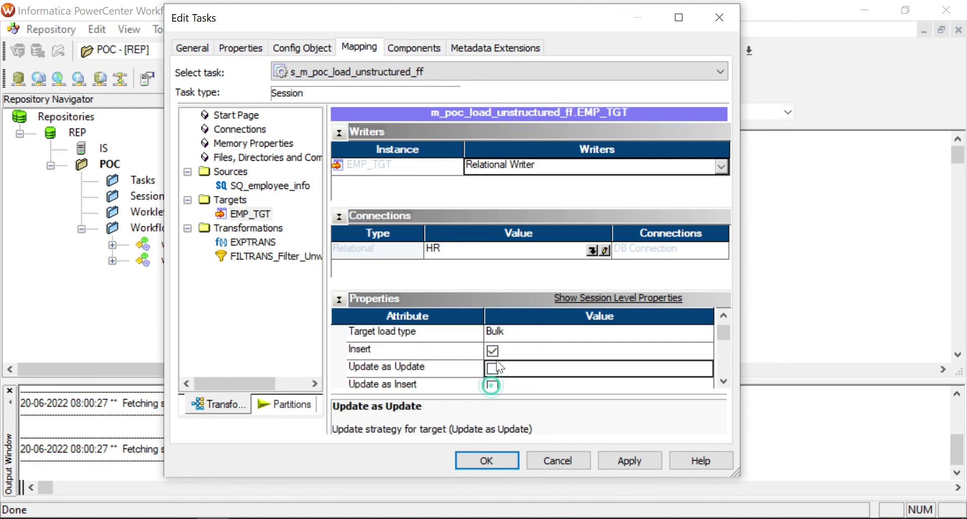
left_click(504, 333)
left_click(507, 350)
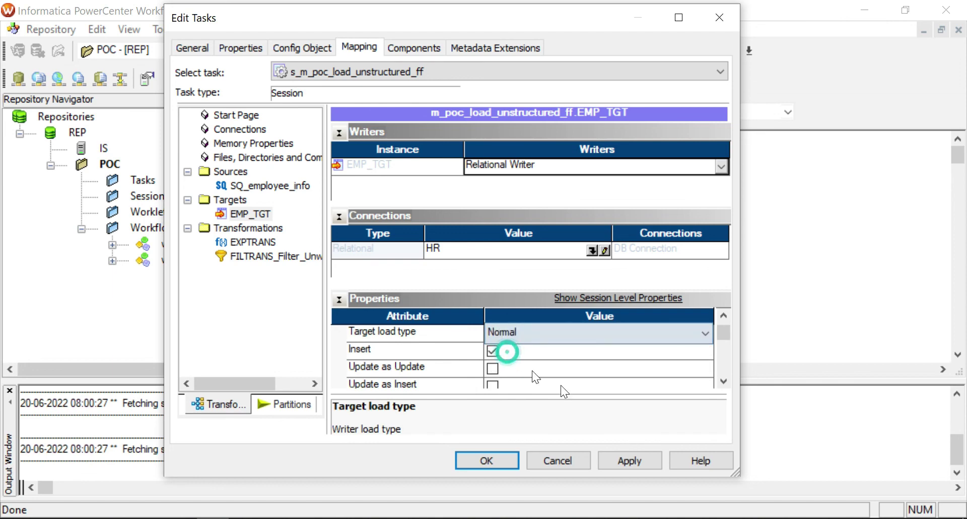
left_click(621, 458)
left_click(497, 460)
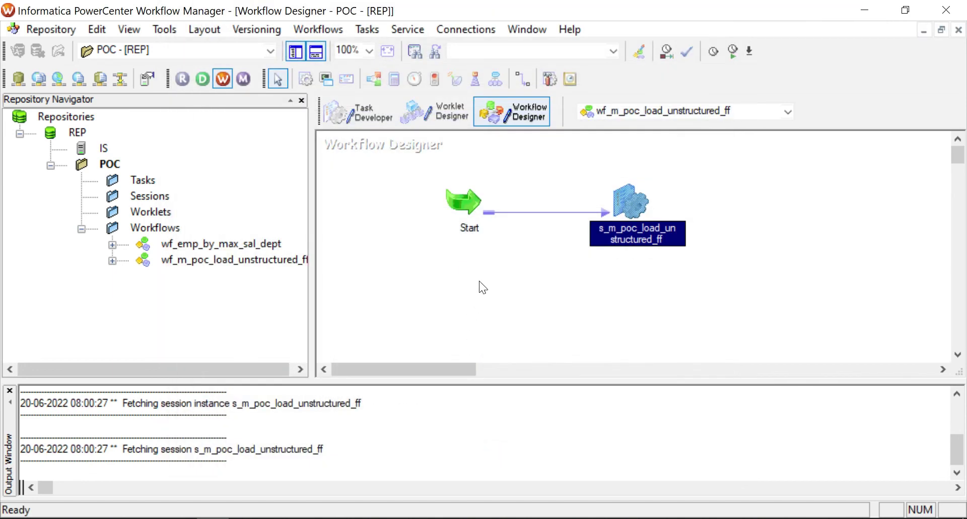
Arrange the workflow tasks horizontally and save the workflow with Ctrl+S.
right_click(479, 277)
mouse_move(521, 248)
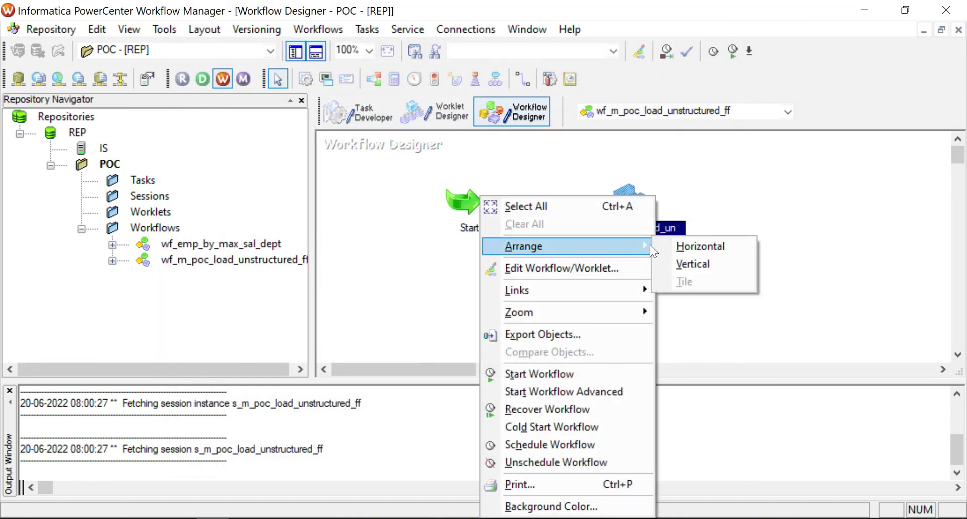
left_click(674, 244)
left_click(513, 266)
key("ctrl+s")
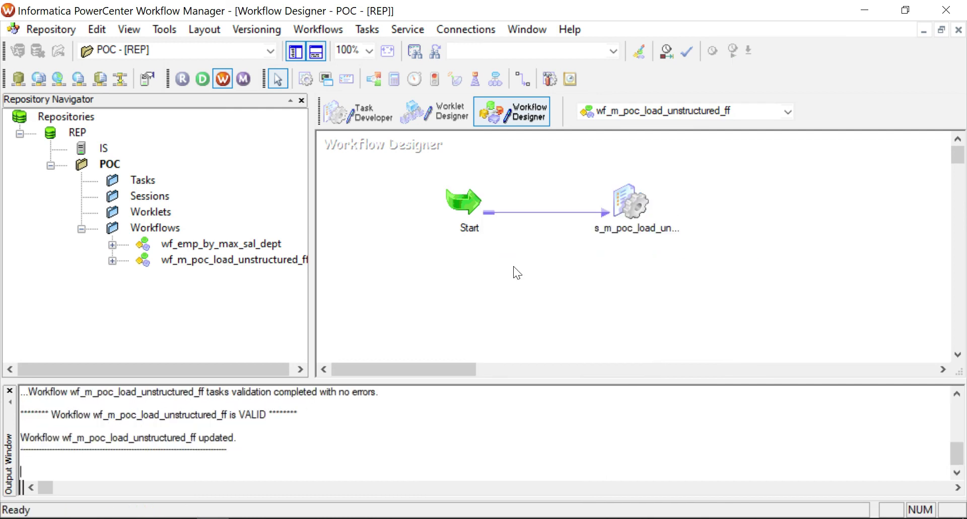
Close the Output pane and start wf_m_poc_load_unstructured_ff from the canvas menu.
left_click(9, 390)
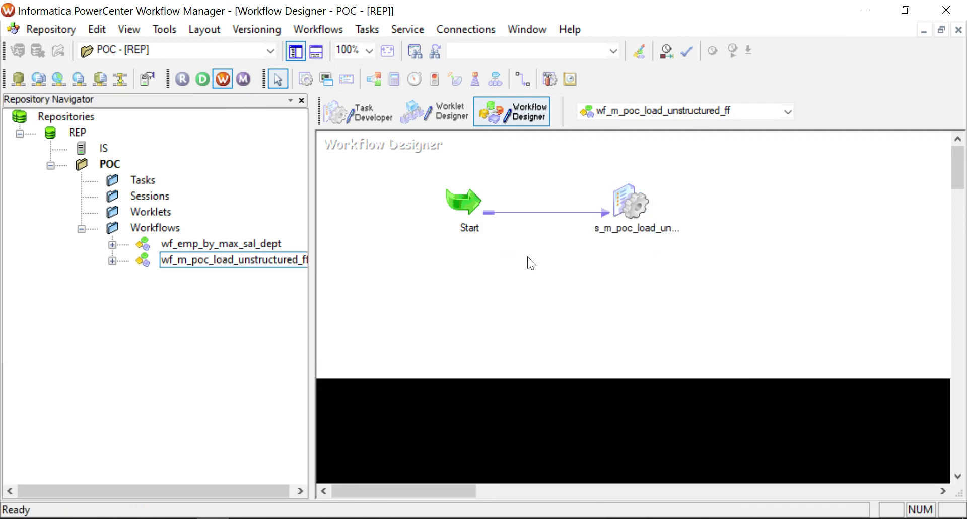
right_click(421, 265)
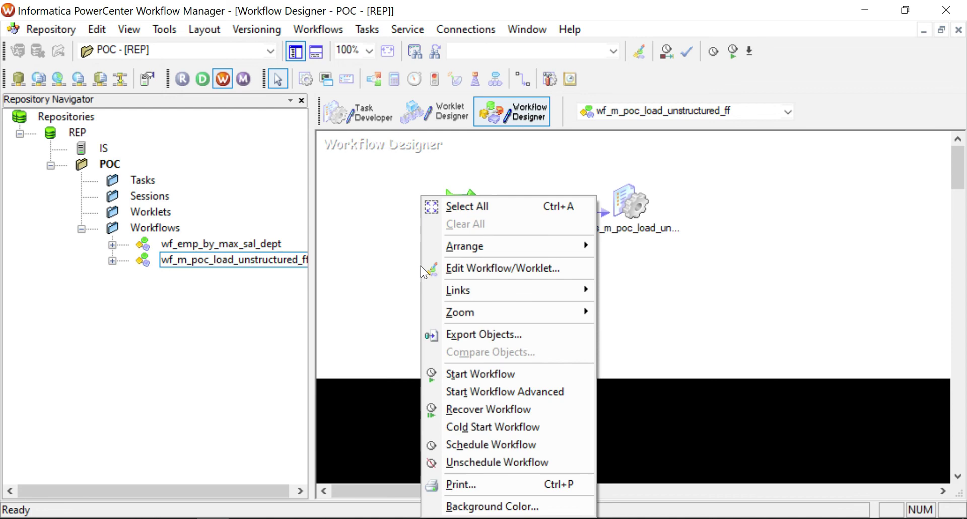
left_click(473, 372)
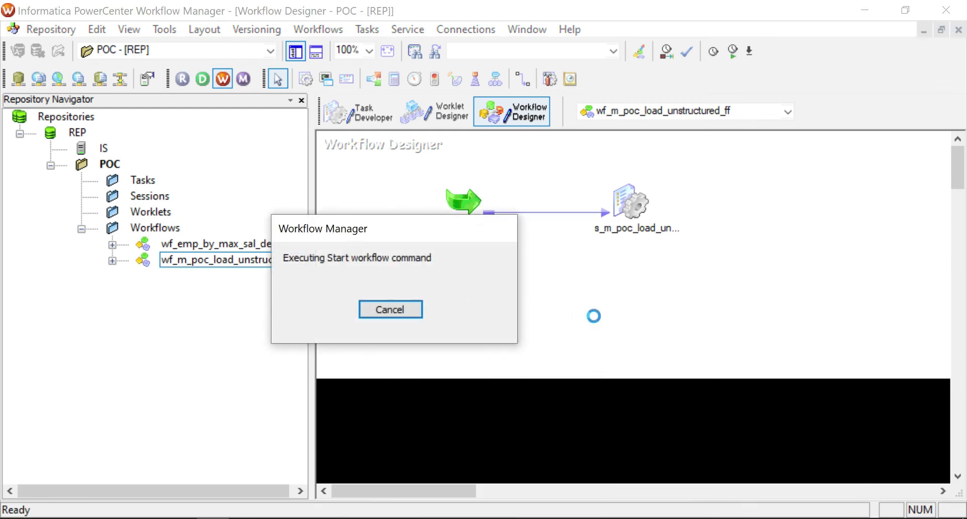
left_click(116, 513)
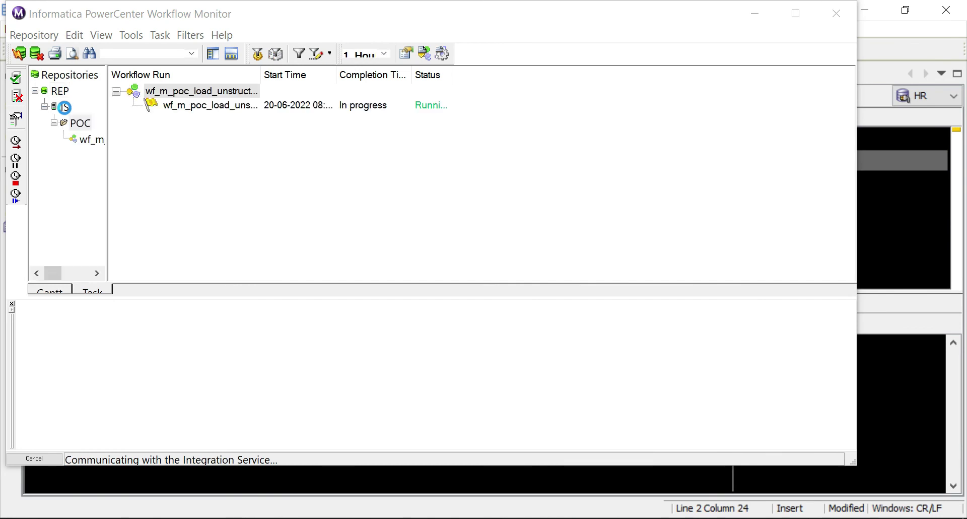
Review the session run's Source/Target Statistics: 14 rows read, 4 applied to EMP_TGT.
left_click_drag(695, 75, 597, 75)
left_click(324, 105)
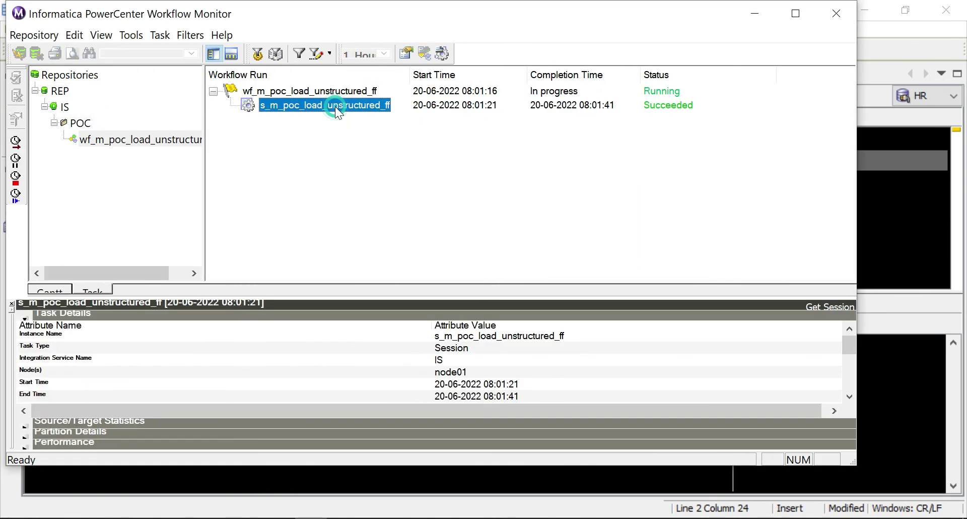
left_click(24, 316)
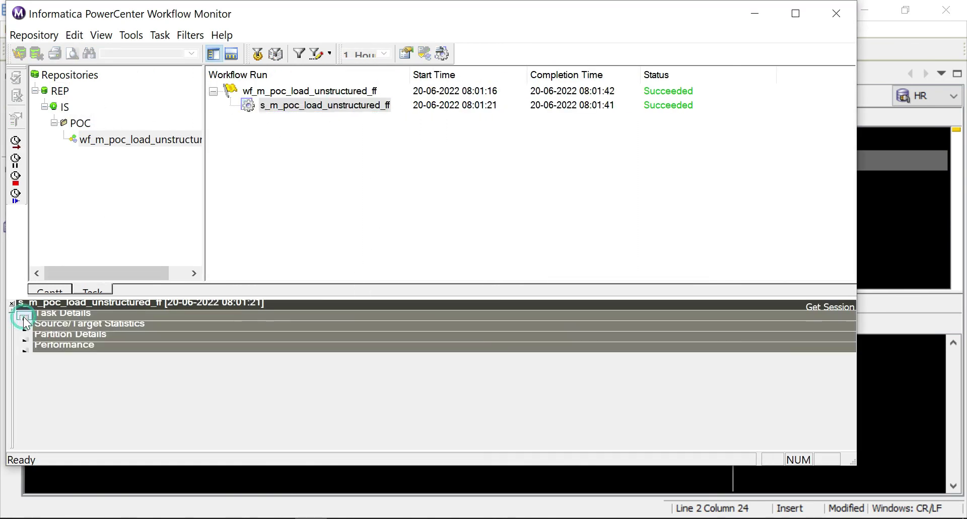
left_click(23, 327)
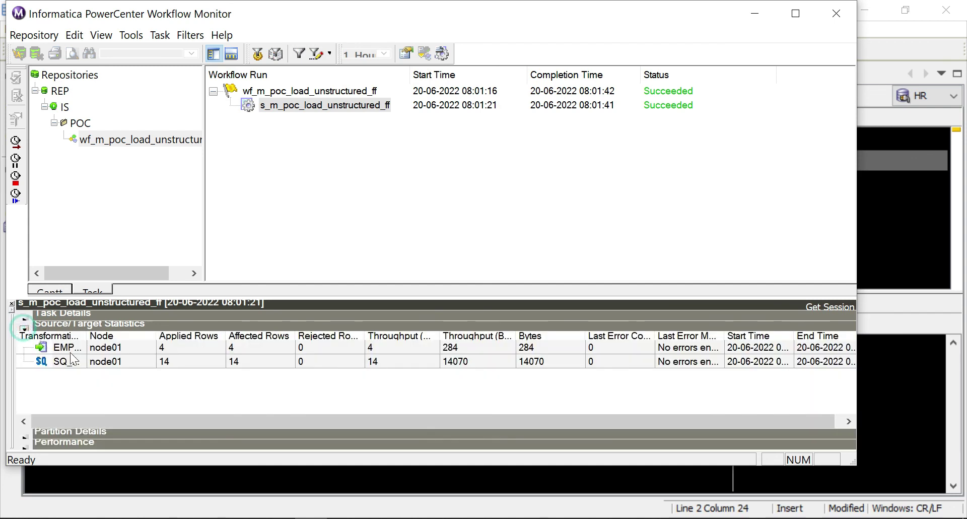
left_click(179, 363)
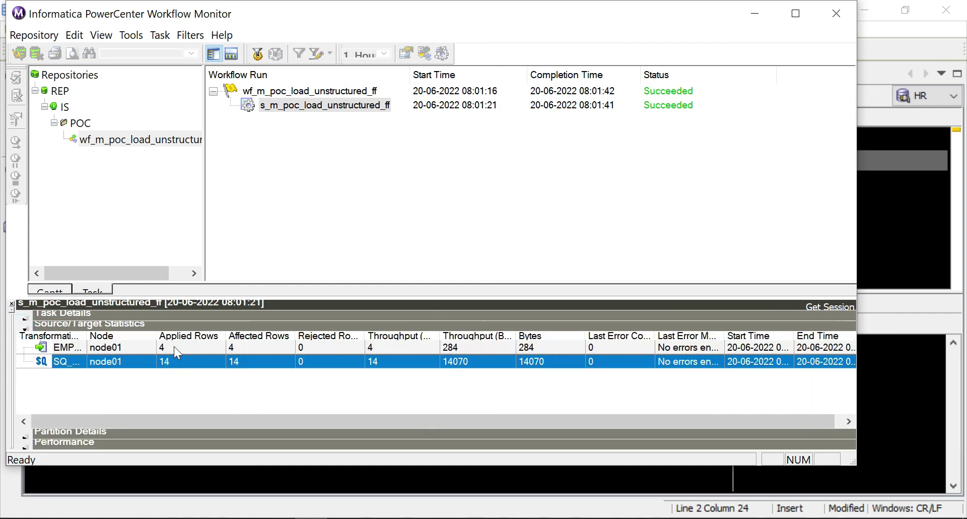
left_click(174, 346)
left_click(156, 499)
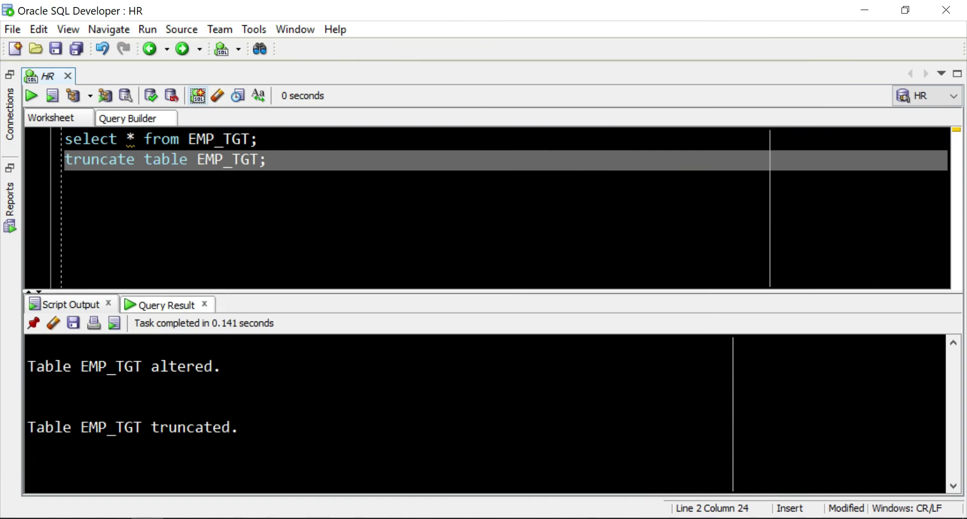
Run 'select * from EMP_TGT;' and review the four returned employee rows, IDs 100–103.
left_click(286, 140)
key("ctrl+Return")
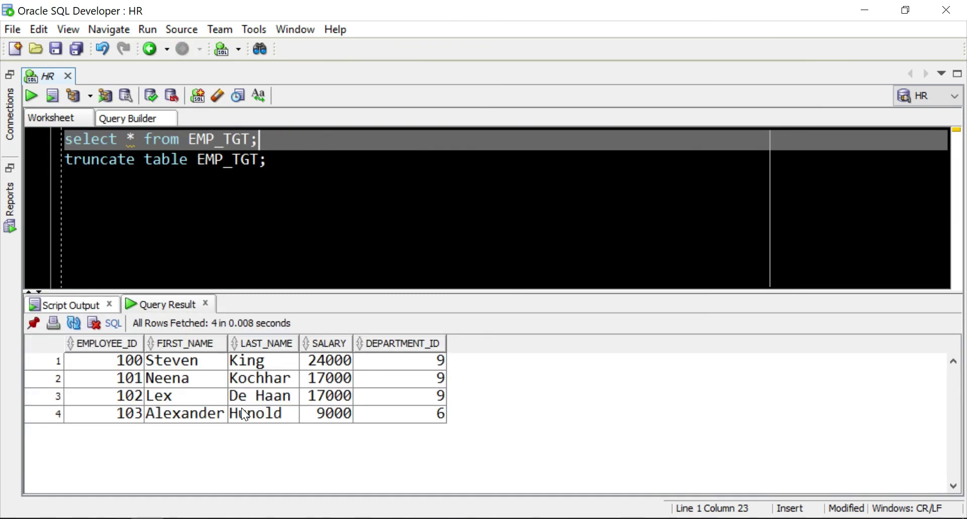
left_click_drag(394, 361, 107, 413)
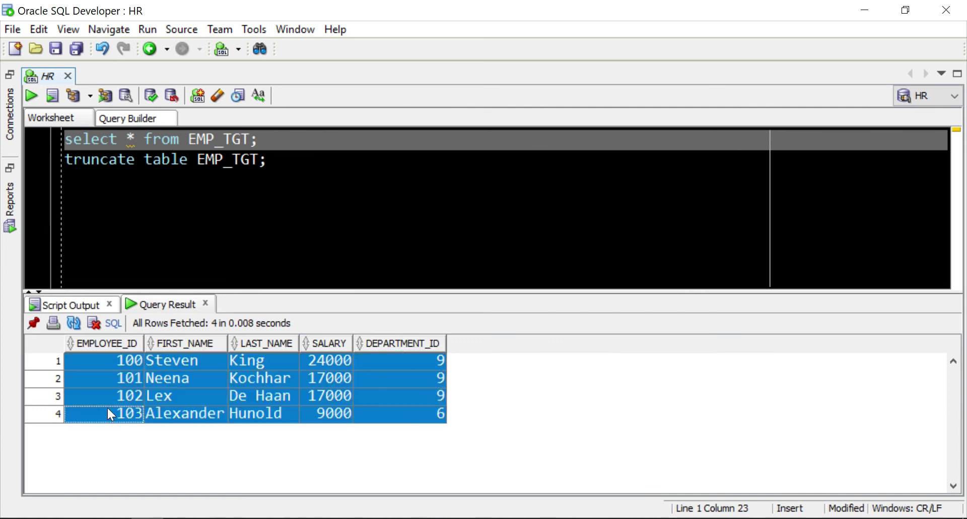
left_click(319, 420)
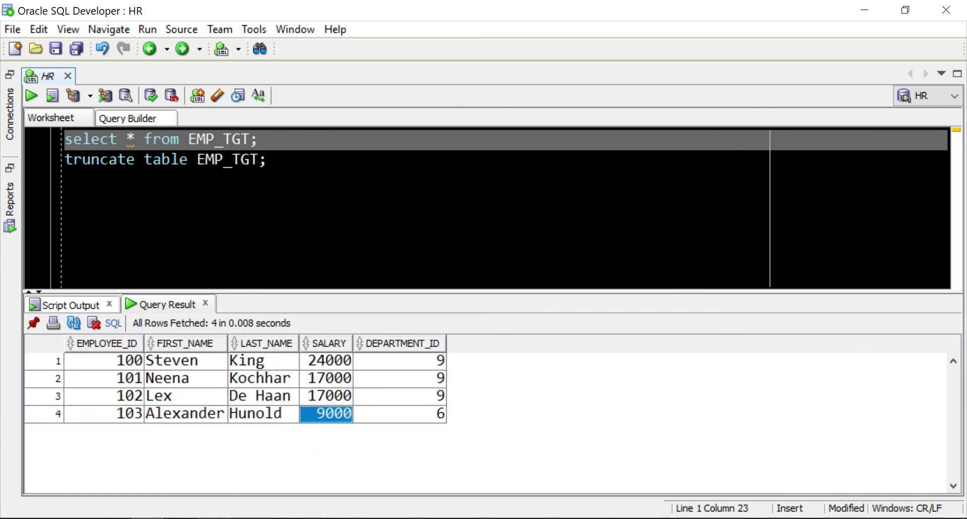
key("alt+Tab")
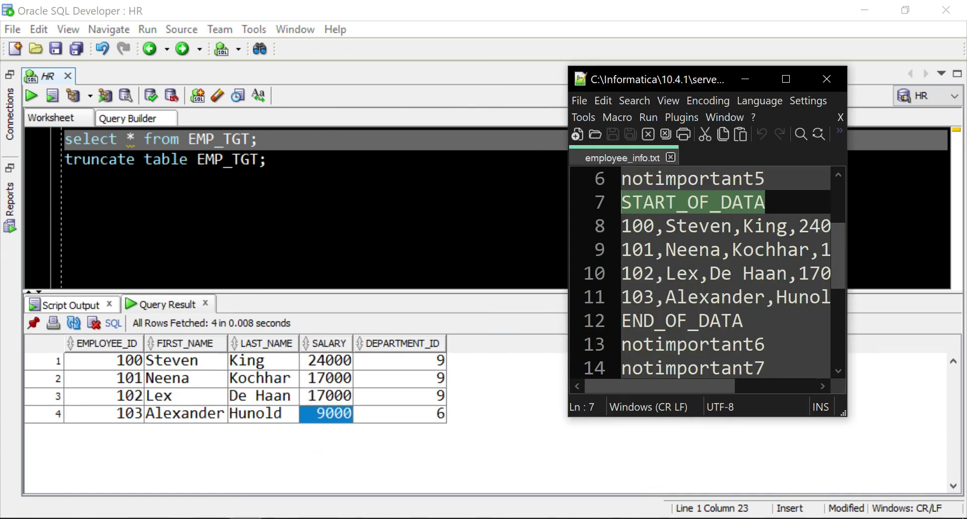
Maximize Notepad++ and select employee_info.txt lines 7–11, from START_OF_DATA to the last record.
left_click(787, 80)
left_click(235, 276)
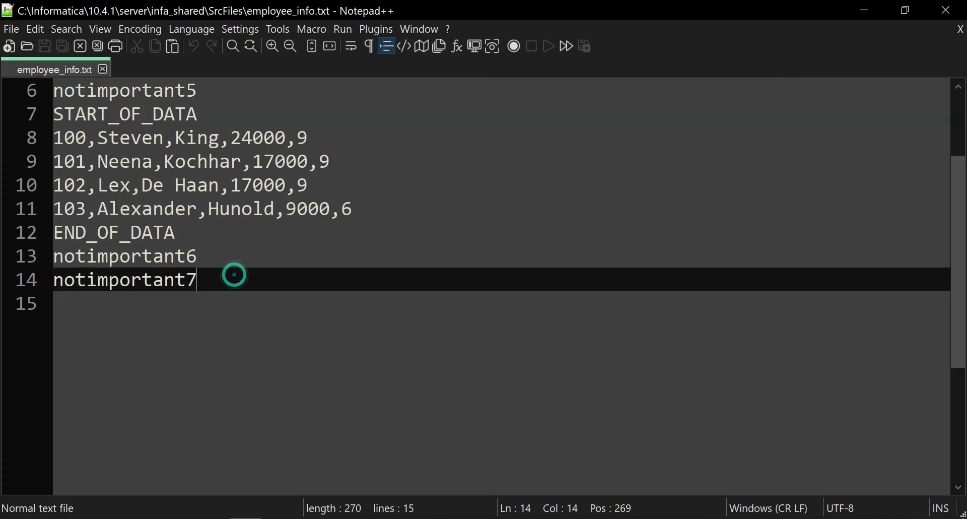
scroll(501, 286, "up", 2)
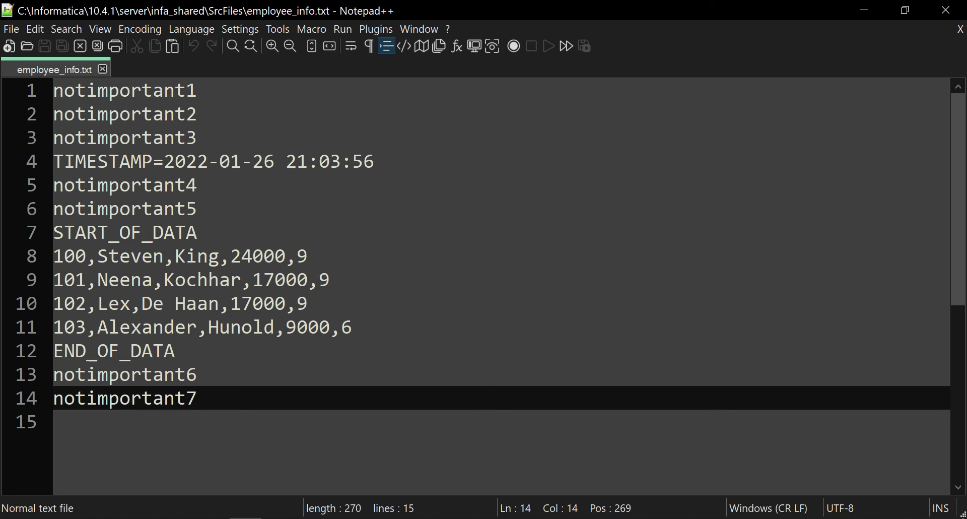
left_click_drag(53, 232, 352, 327)
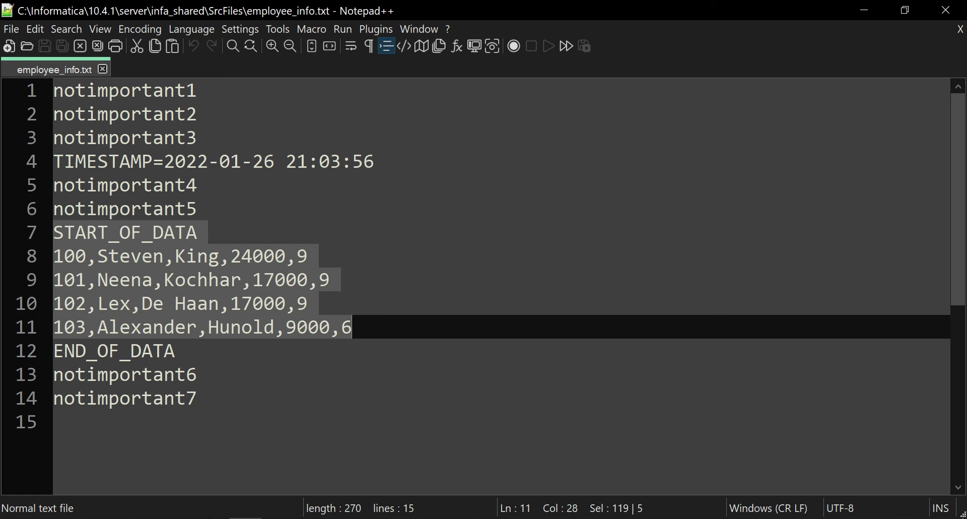
Bring PowerCenter Designer back and close its Output pane to show the m_poc_load_unstructured_ff mapping.
left_click(180, 517)
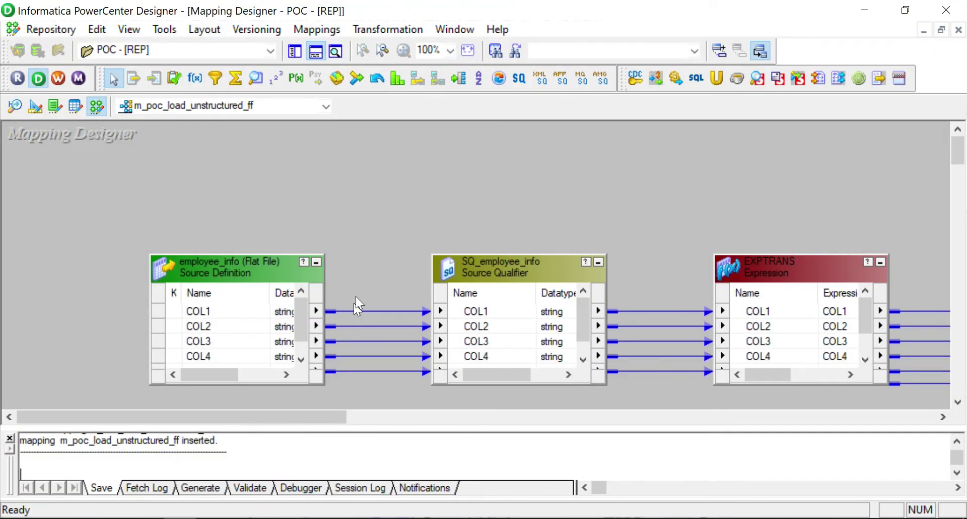
left_click(9, 437)
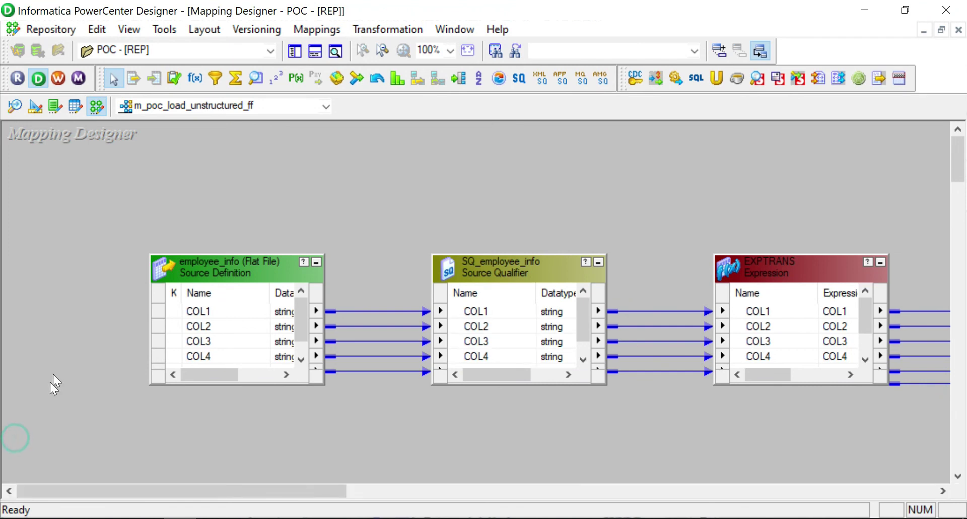